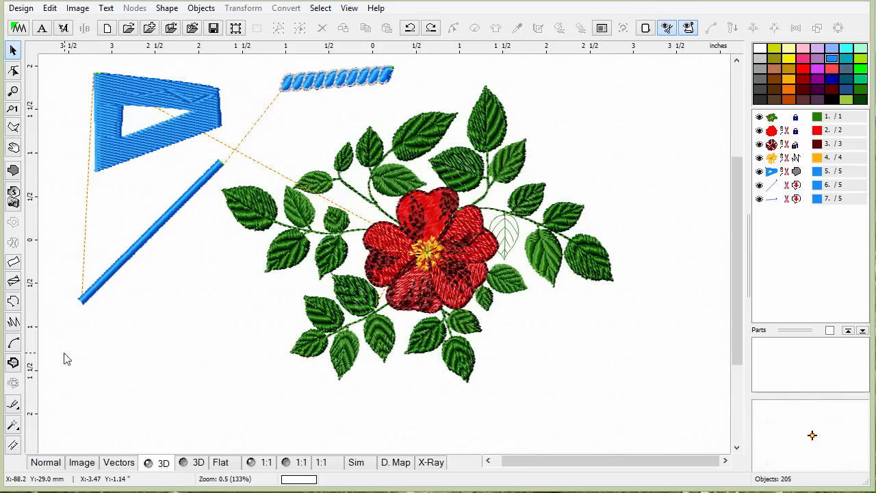
{"action": "left_click", "coordinate": [13, 445]}
{"action": "left_click", "coordinate": [81, 300]}
Measure the length and angle of the diagonal blue line, then cancel the measurement and return to the selection tool.
{"action": "left_click", "coordinate": [218, 163]}
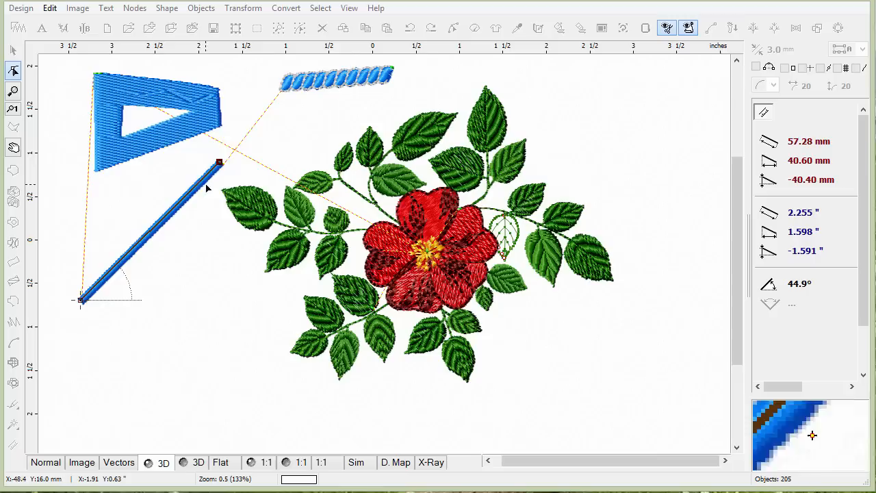
{"action": "right_click", "coordinate": [219, 164]}
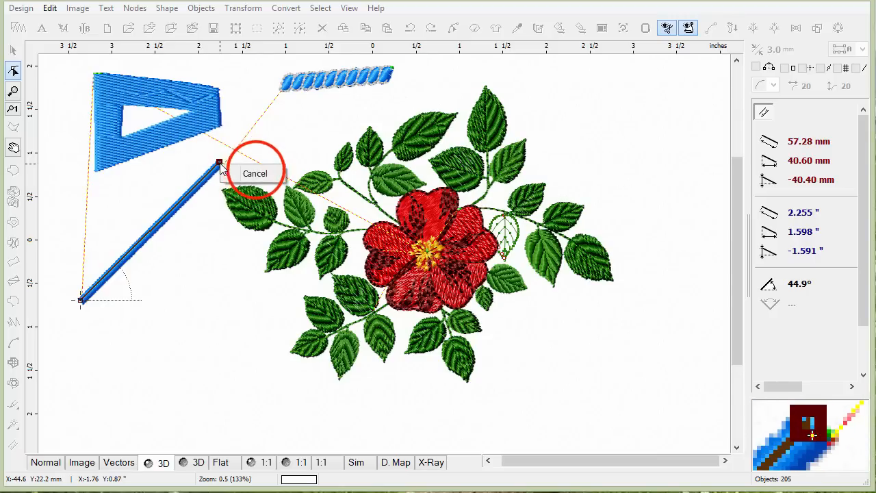
{"action": "left_click", "coordinate": [255, 173]}
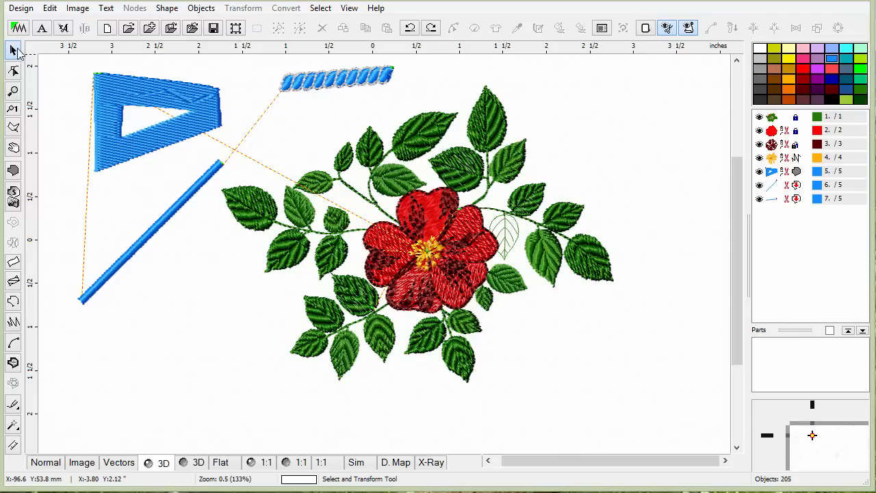
{"action": "left_click", "coordinate": [14, 50]}
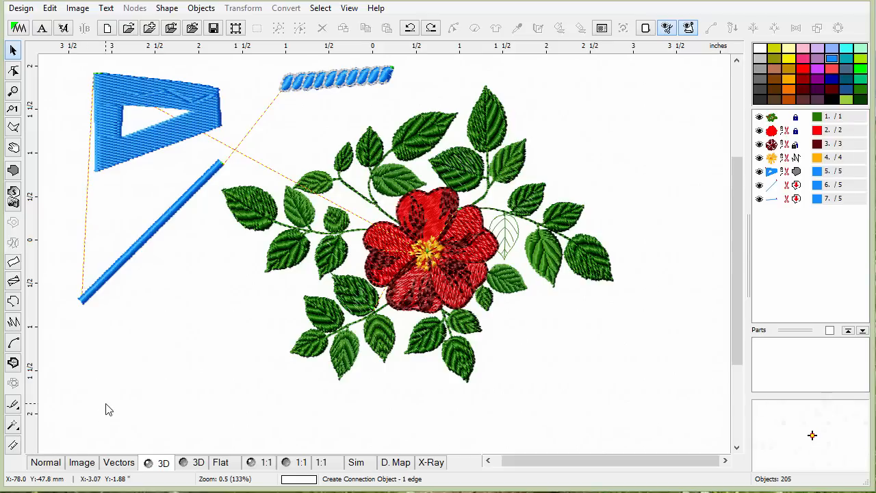
Preview the design in the Image, Vectors, 3D and Flat display modes.
{"action": "left_click", "coordinate": [80, 463]}
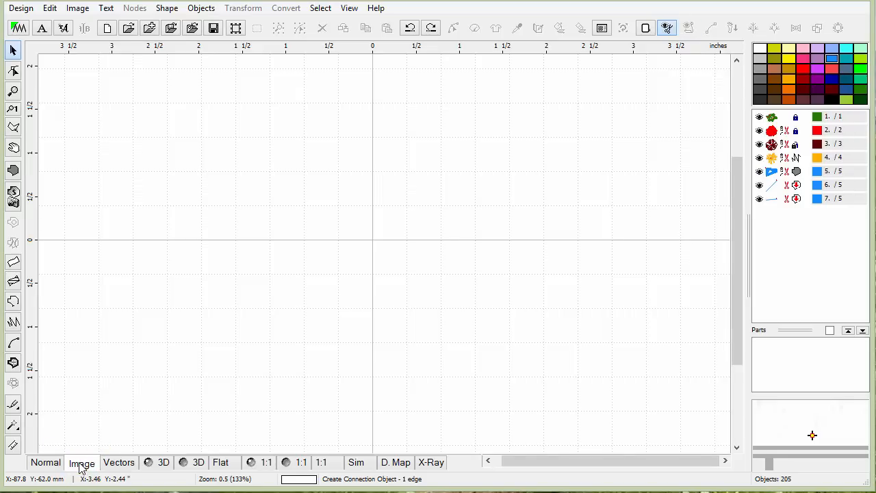
{"action": "left_click", "coordinate": [118, 463]}
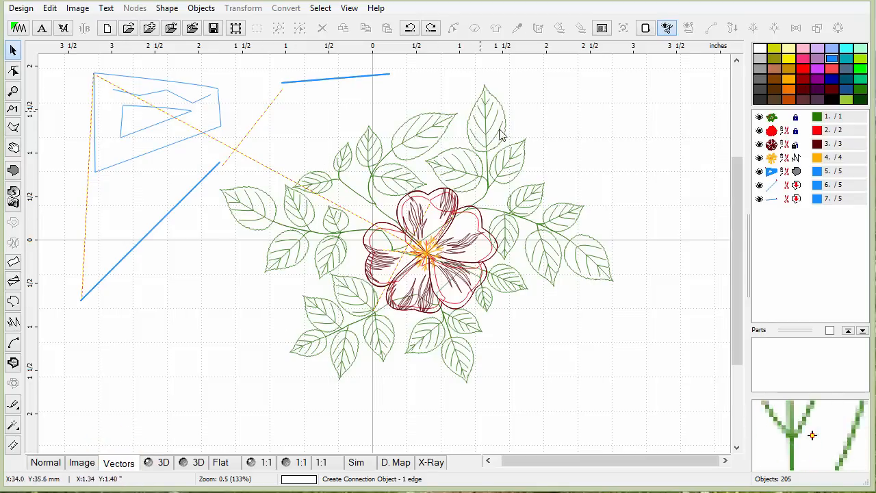
{"action": "left_click", "coordinate": [161, 463]}
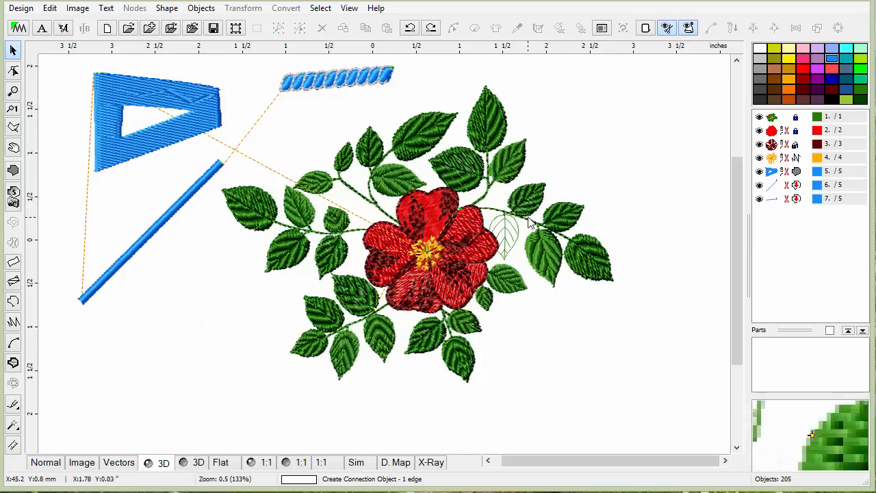
{"action": "left_click", "coordinate": [200, 462]}
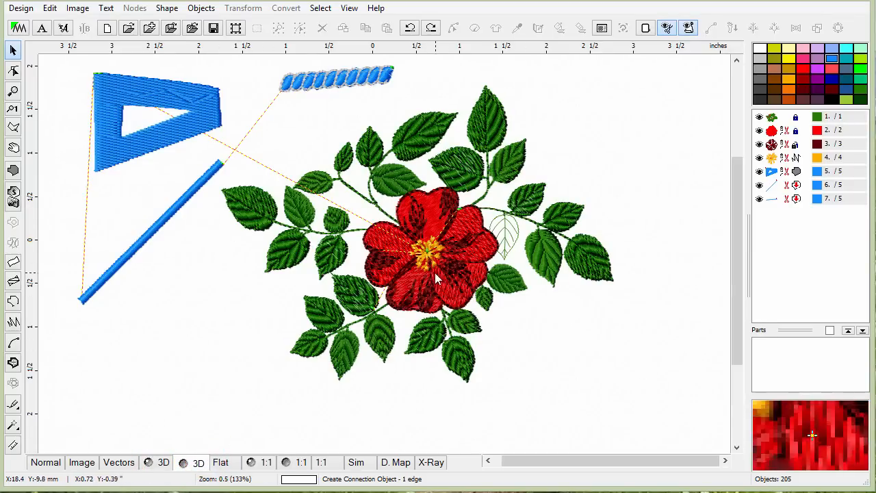
{"action": "left_click", "coordinate": [160, 460]}
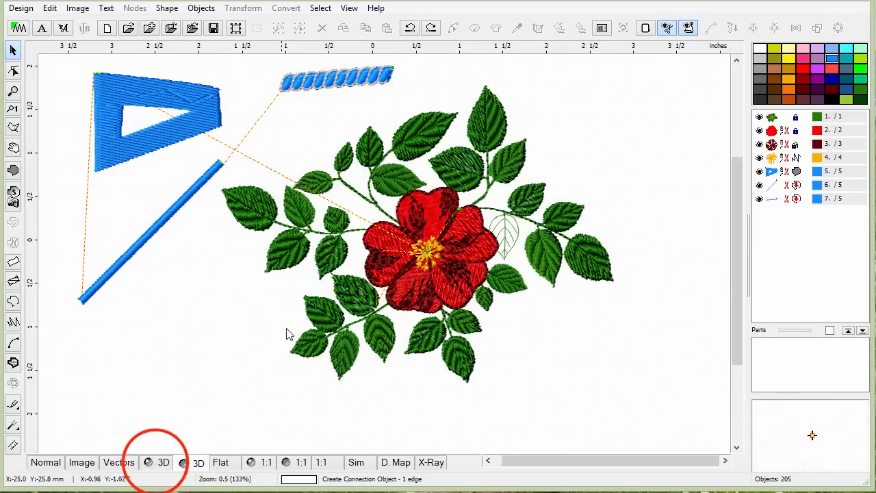
{"action": "left_click", "coordinate": [147, 462]}
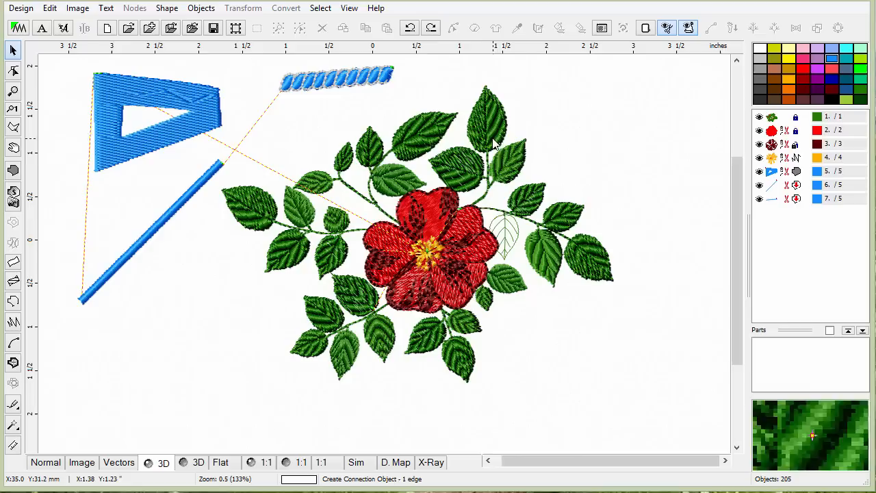
{"action": "left_click", "coordinate": [197, 462]}
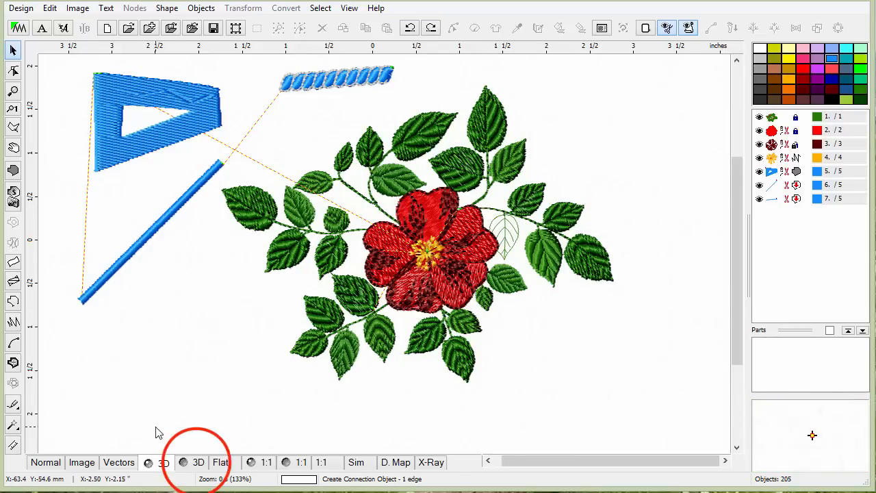
{"action": "left_click", "coordinate": [218, 463]}
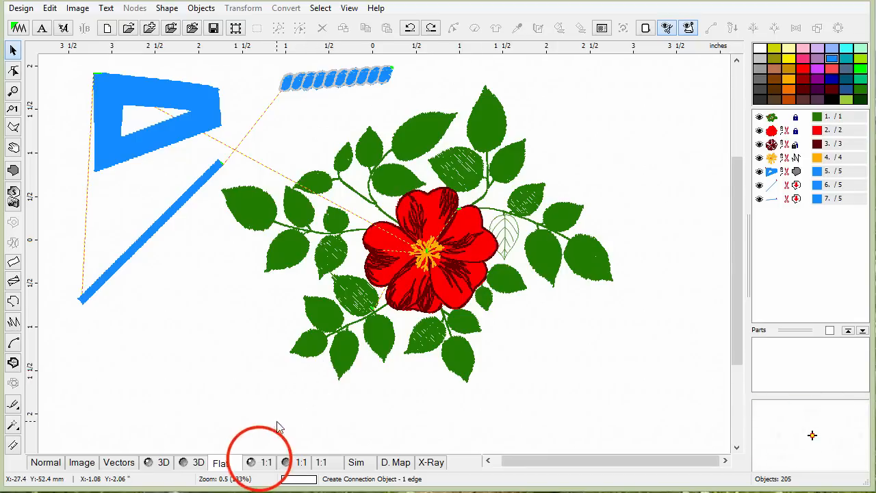
View the design at 1:1 actual size, then return to the Normal display mode.
{"action": "left_click", "coordinate": [263, 463]}
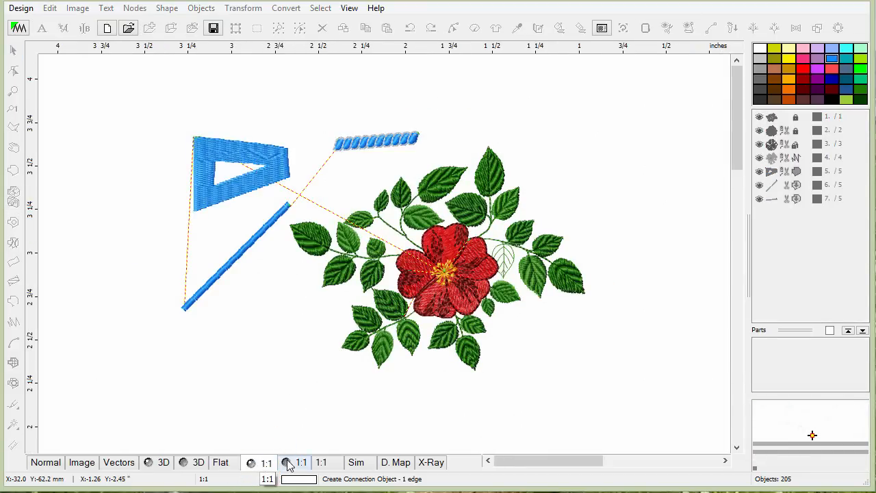
{"action": "left_click", "coordinate": [293, 464]}
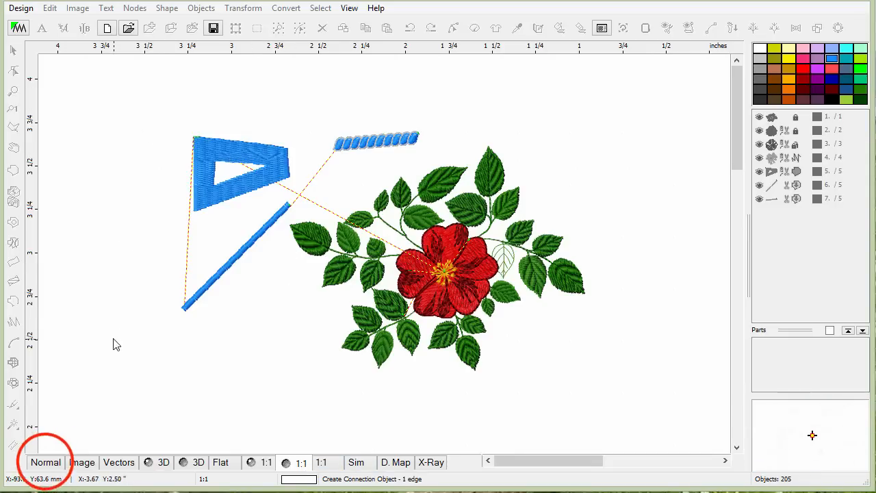
{"action": "left_click", "coordinate": [46, 462]}
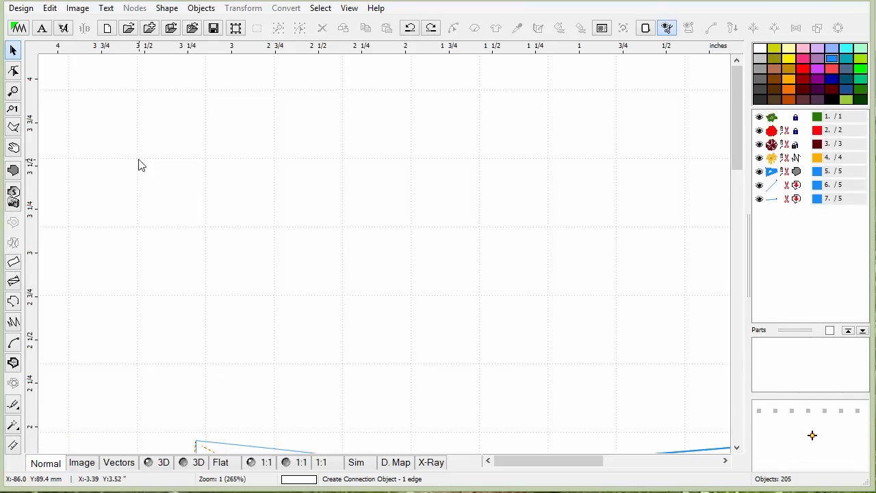
Select the blue flag-shaped outline object in the upper part of the design.
{"action": "left_click_drag", "start_coordinate": [735, 125], "coordinate": [738, 185]}
{"action": "left_click", "coordinate": [262, 226]}
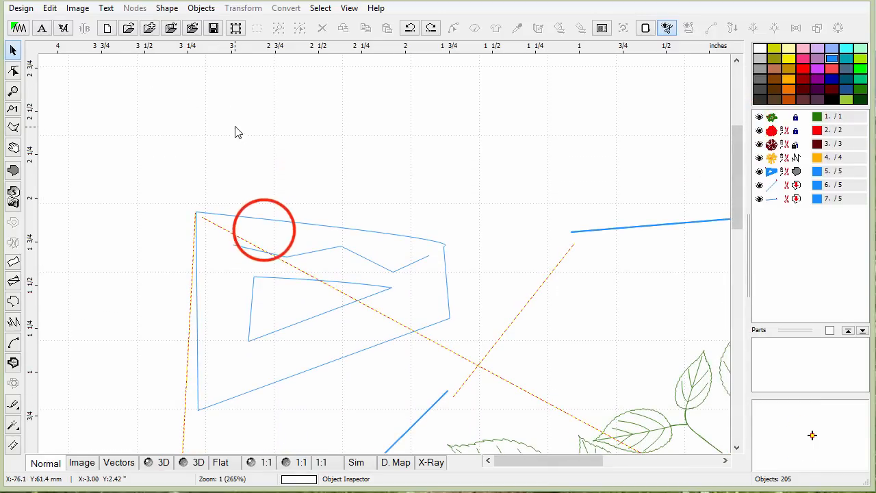
{"action": "left_click", "coordinate": [263, 226]}
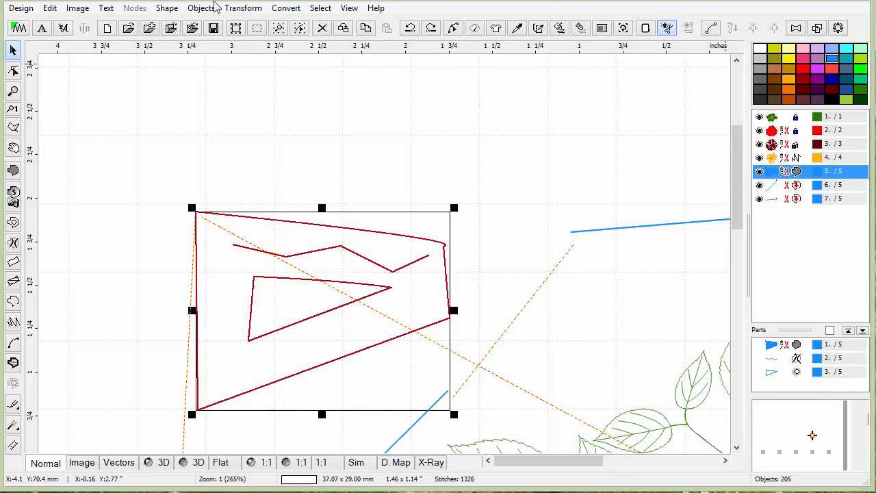
Insert the lettering OMLpatches.com on a baseline above the flag shape, shifting its start point leftward.
{"action": "left_click", "coordinate": [44, 30]}
{"action": "left_click", "coordinate": [221, 152]}
{"action": "left_click", "coordinate": [209, 135]}
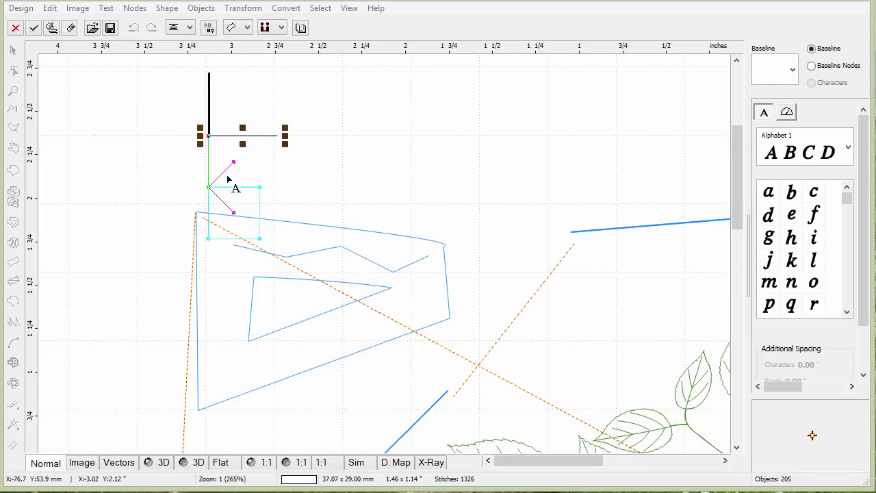
{"action": "type", "text": "OML"}
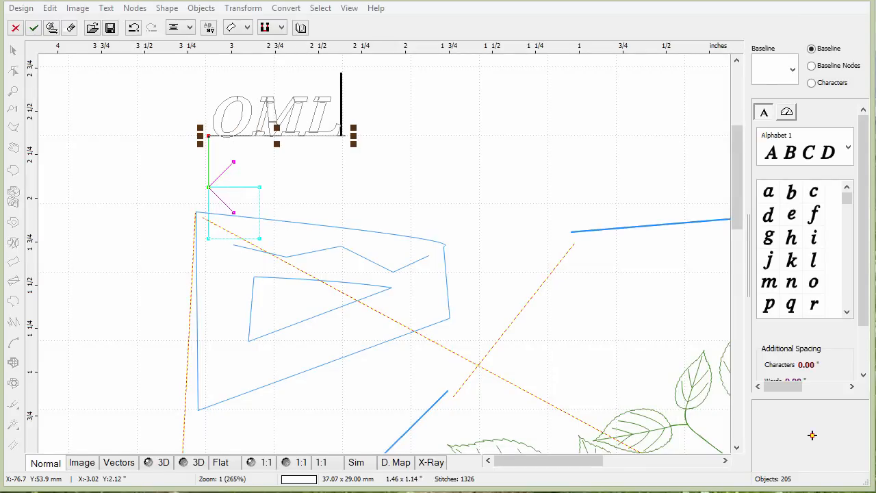
{"action": "type", "text": "patches.com"}
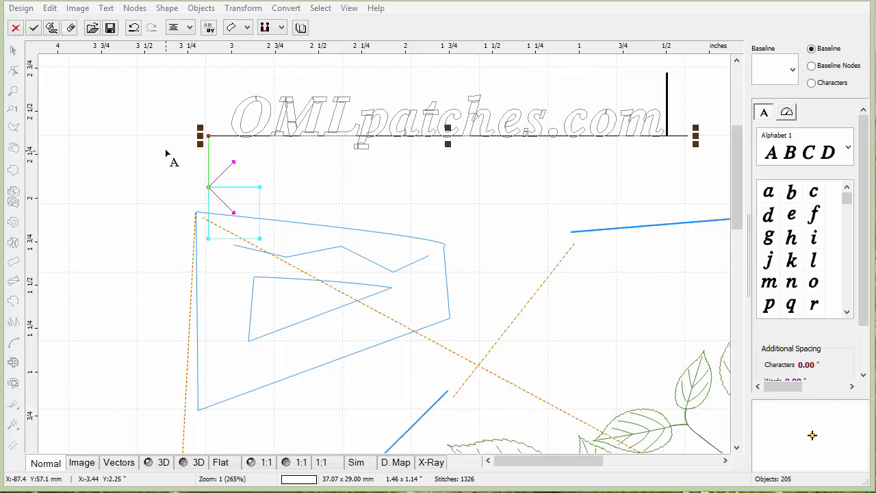
{"action": "left_click_drag", "start_coordinate": [209, 135], "coordinate": [112, 163]}
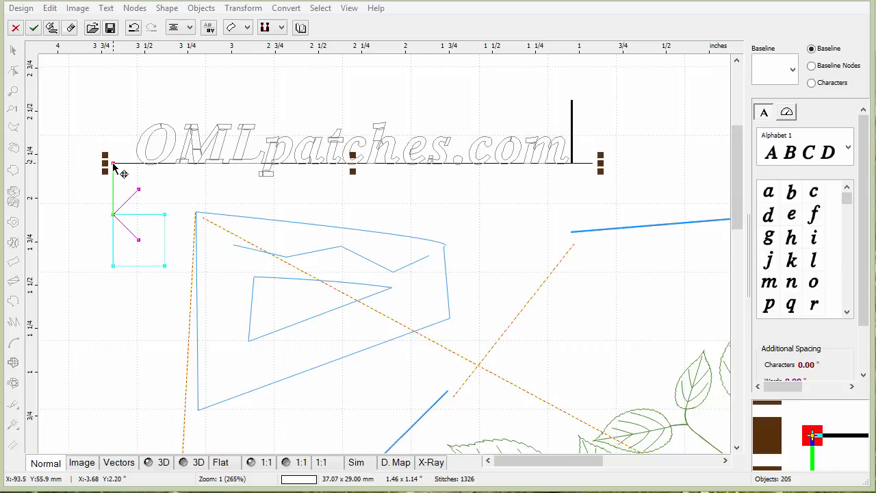
Change the lettering font to Alphabet_27.
{"action": "left_click", "coordinate": [849, 148]}
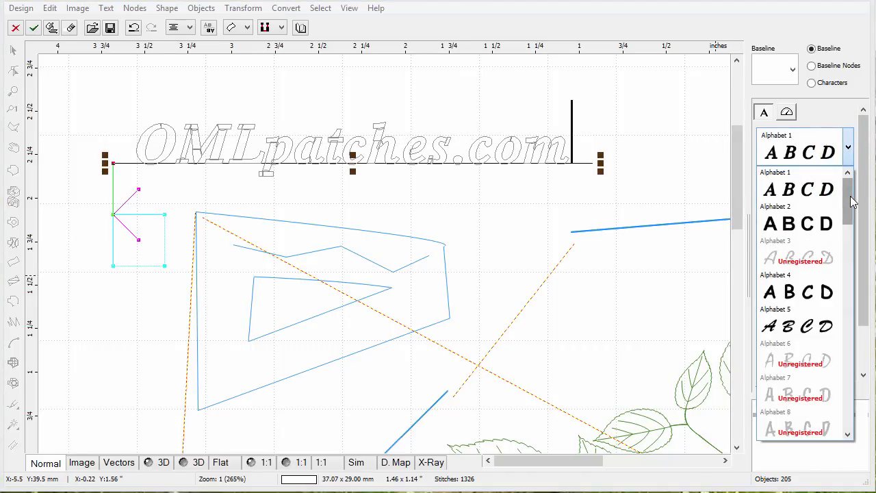
{"action": "left_click_drag", "start_coordinate": [848, 197], "coordinate": [847, 341]}
{"action": "left_click", "coordinate": [804, 295]}
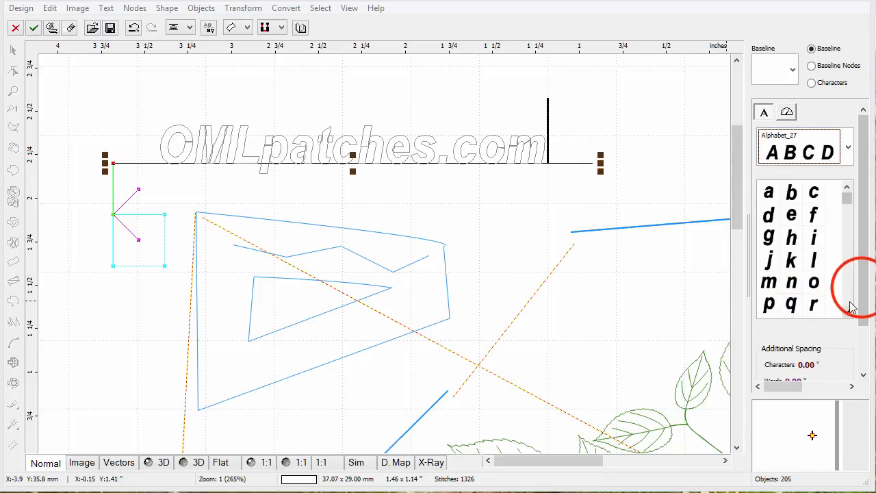
Enlarge the lettering to 12.90 % (0.36" high) with aspect ratio kept, then apply the text.
{"action": "left_click_drag", "start_coordinate": [859, 288], "coordinate": [863, 367]}
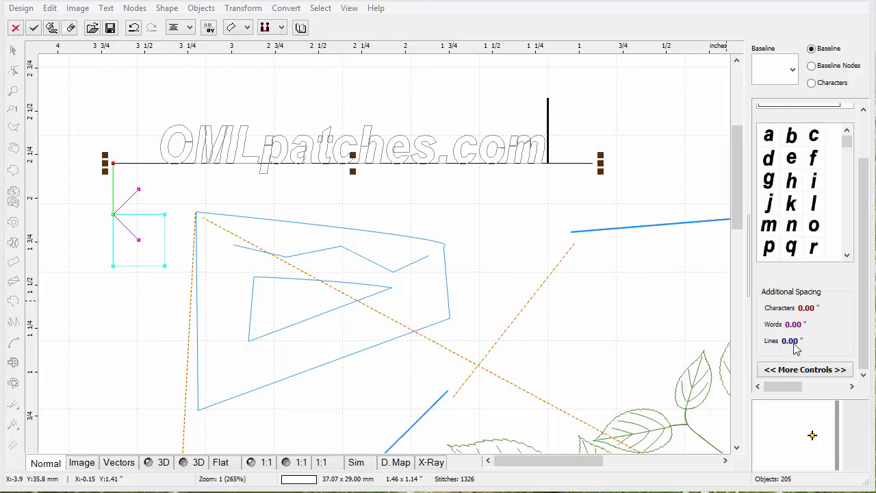
{"action": "left_click", "coordinate": [822, 375]}
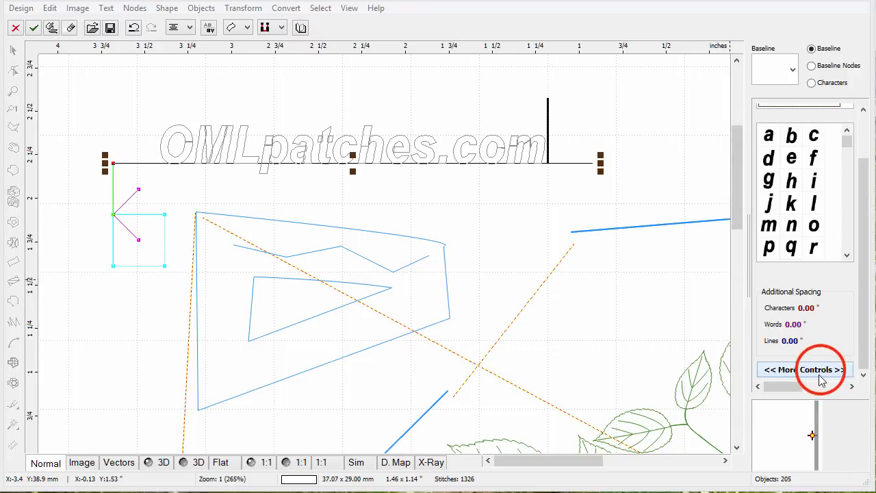
{"action": "left_click_drag", "start_coordinate": [797, 130], "coordinate": [789, 151]}
{"action": "left_click", "coordinate": [790, 142]}
{"action": "left_click_drag", "start_coordinate": [862, 214], "coordinate": [862, 235]}
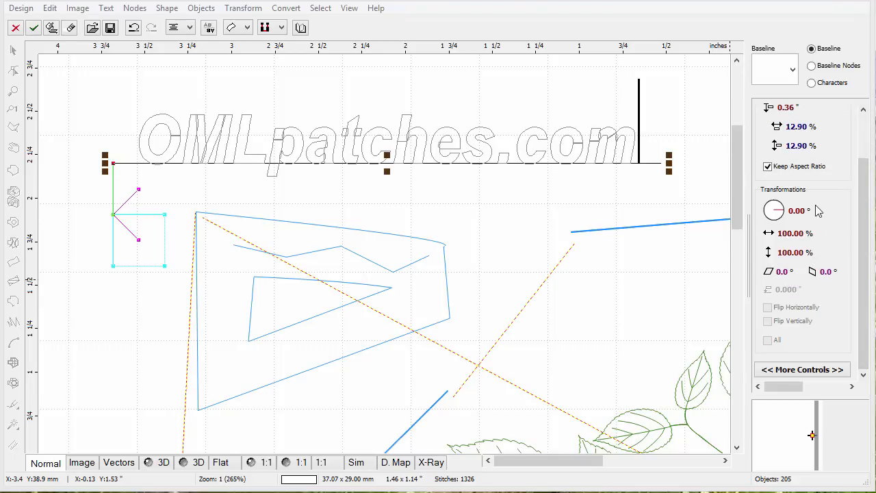
{"action": "left_click", "coordinate": [798, 370]}
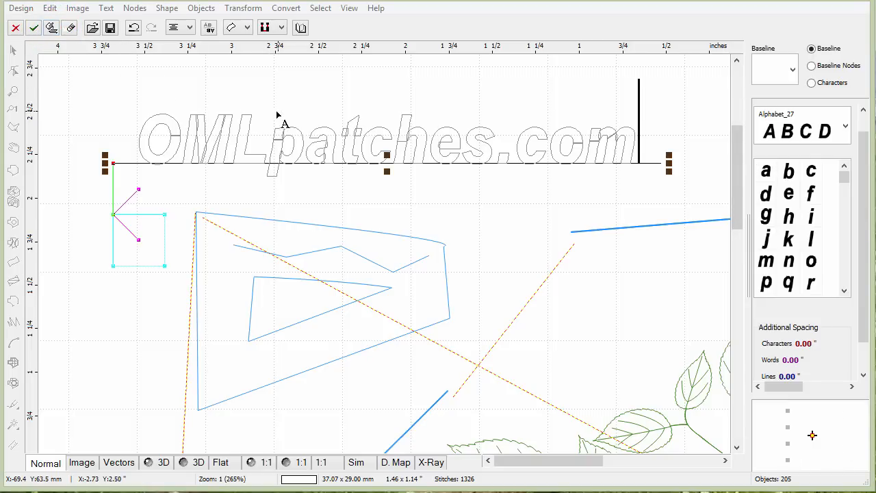
{"action": "left_click", "coordinate": [51, 27]}
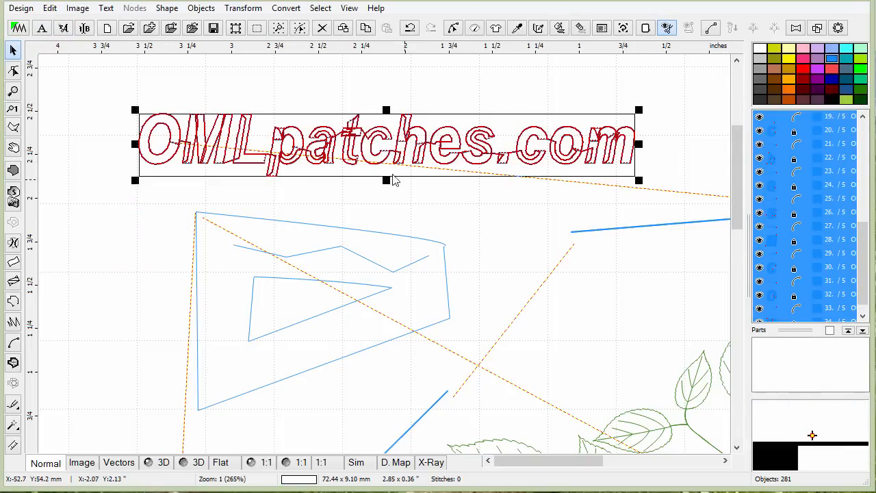
Recolour the selected lettering objects pink.
{"action": "left_click", "coordinate": [867, 232]}
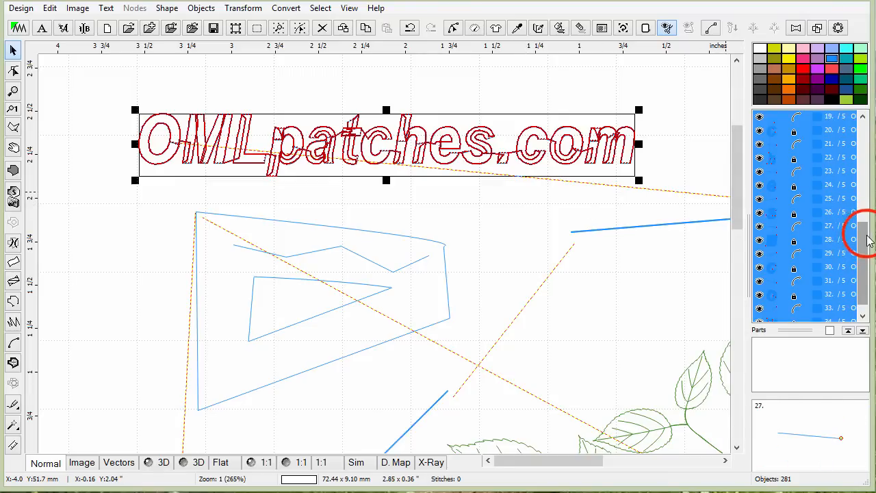
{"action": "left_click_drag", "start_coordinate": [867, 231], "coordinate": [867, 161]}
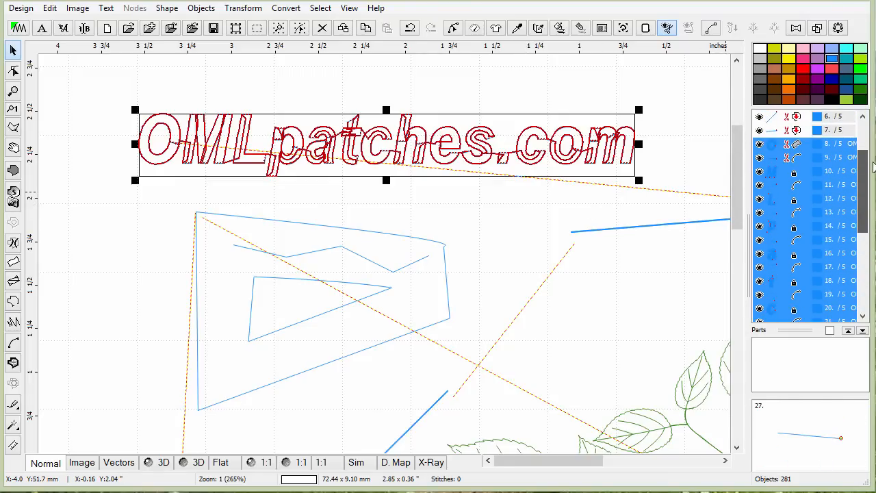
{"action": "left_click", "coordinate": [803, 58]}
Select all the separate letter objects of OMLpatches.com and group them into one object.
{"action": "mouse_move", "coordinate": [861, 180]}
{"action": "left_mouse_down"}
{"action": "mouse_move", "coordinate": [862, 161]}
{"action": "mouse_move", "coordinate": [862, 191]}
{"action": "left_mouse_up"}
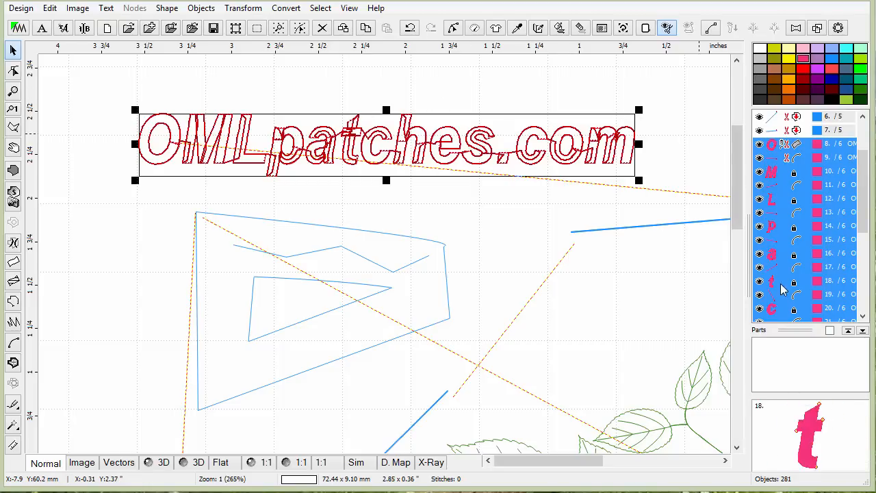
{"action": "left_click", "coordinate": [773, 157]}
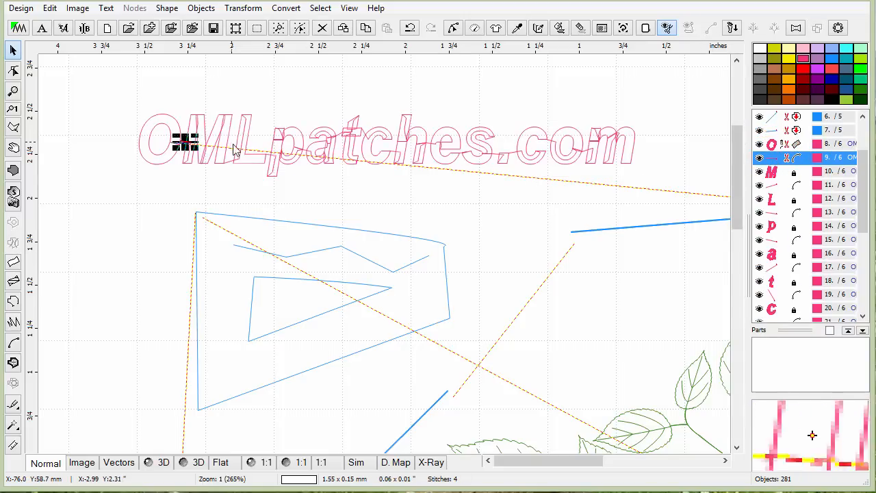
{"action": "left_click", "coordinate": [776, 144]}
{"action": "left_click_drag", "start_coordinate": [776, 144], "coordinate": [778, 323]}
{"action": "right_click", "coordinate": [776, 226]}
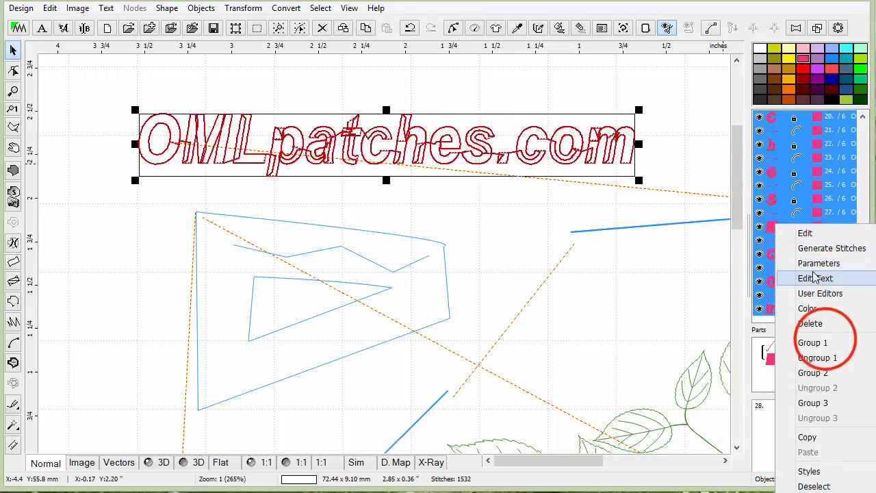
{"action": "left_click", "coordinate": [825, 342]}
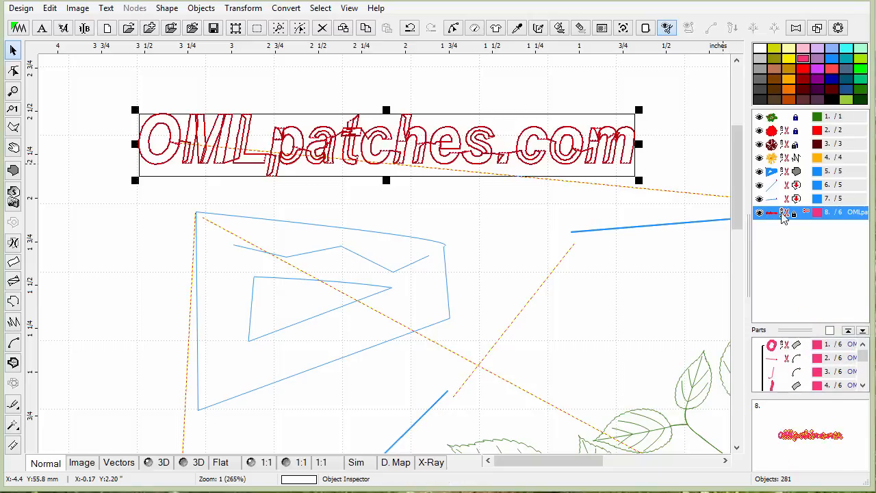
{"action": "mouse_move", "coordinate": [463, 135]}
{"action": "left_mouse_down"}
{"action": "mouse_move", "coordinate": [445, 121]}
{"action": "mouse_move", "coordinate": [468, 135]}
{"action": "left_mouse_up"}
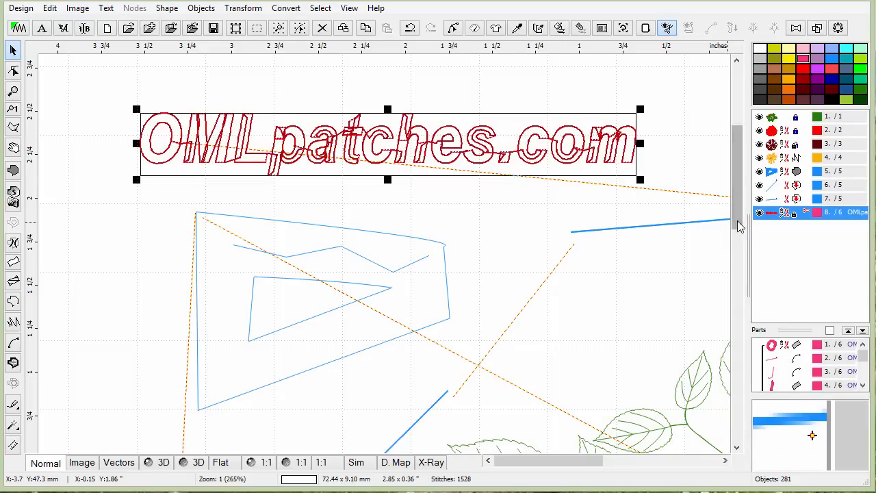
Undo the last two changes to the OMLpatches.com lettering, separating its letters again.
{"action": "left_click", "coordinate": [489, 195]}
{"action": "left_click", "coordinate": [171, 128]}
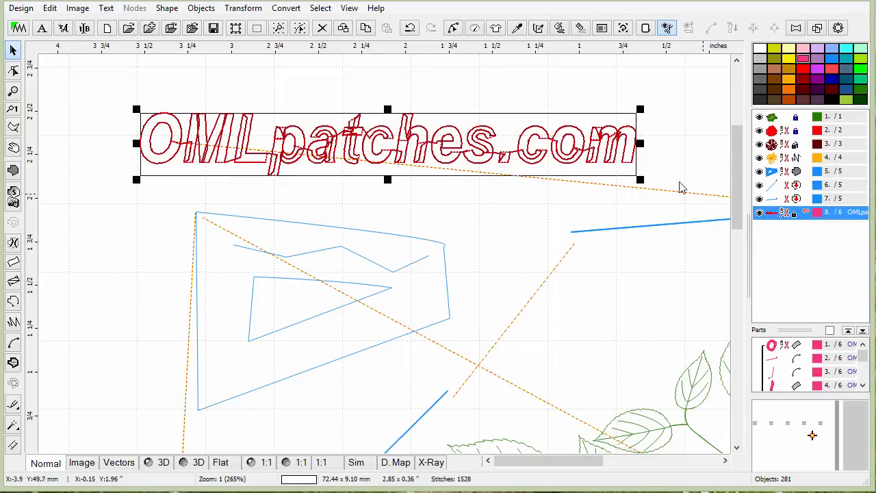
{"action": "left_click", "coordinate": [50, 8]}
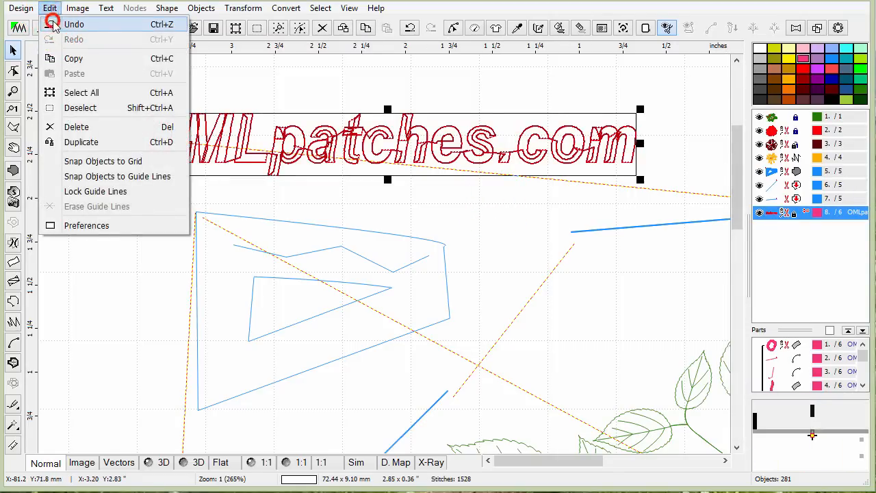
{"action": "left_click", "coordinate": [51, 22]}
{"action": "left_click", "coordinate": [49, 8]}
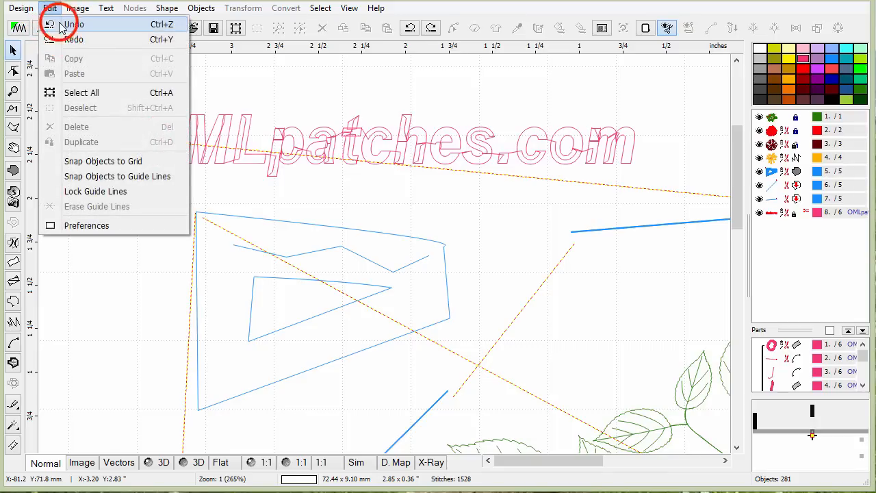
{"action": "left_click", "coordinate": [51, 23]}
Move the O letter slightly to the left, then select the M letter.
{"action": "left_click", "coordinate": [772, 212]}
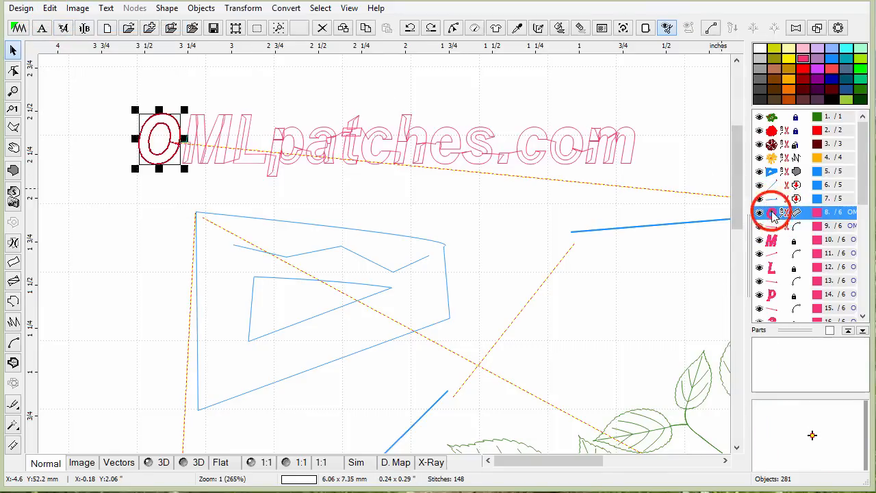
{"action": "left_click_drag", "start_coordinate": [185, 110], "coordinate": [167, 108]}
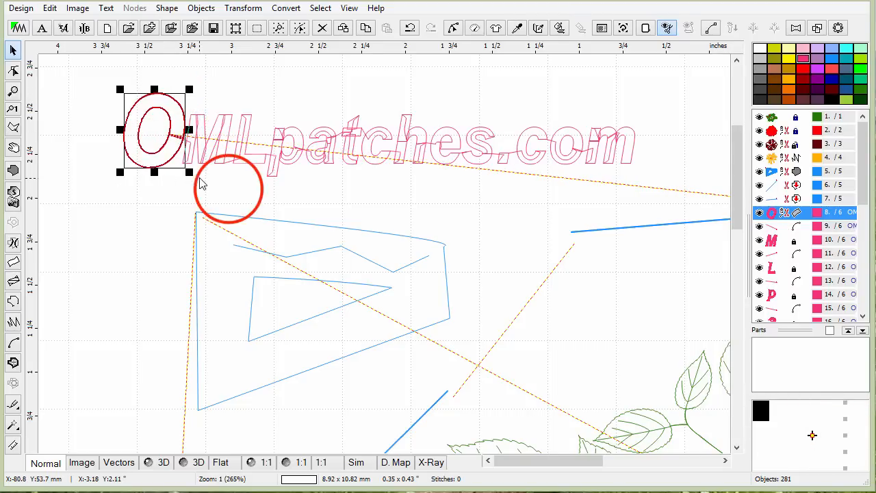
{"action": "left_click", "coordinate": [229, 193]}
{"action": "left_click", "coordinate": [205, 150]}
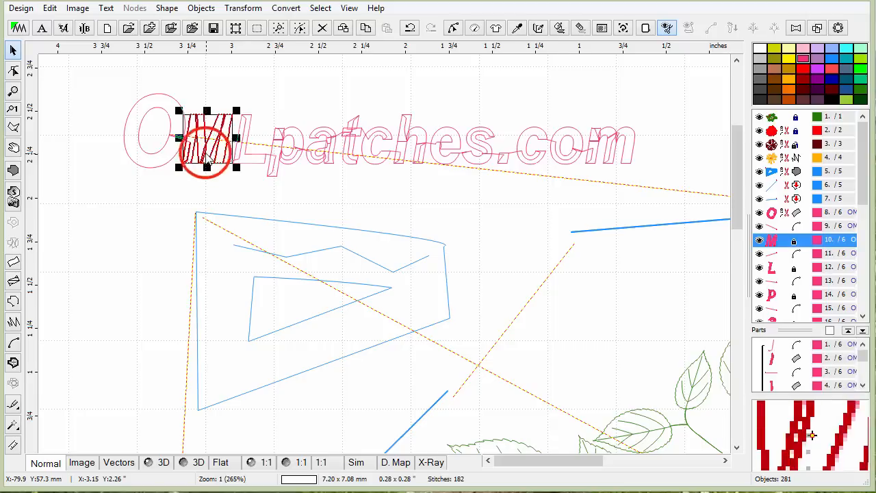
{"action": "left_click", "coordinate": [297, 198]}
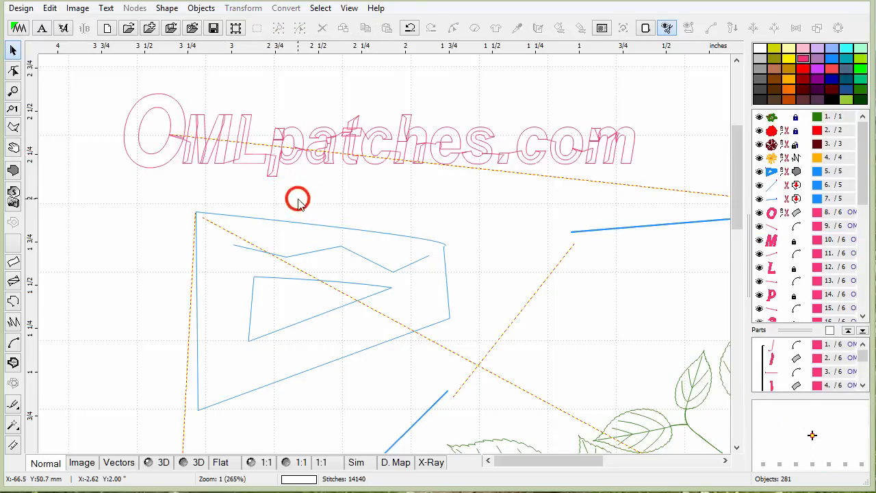
Move the p letter upward above the rest of the lettering.
{"action": "left_click", "coordinate": [283, 132]}
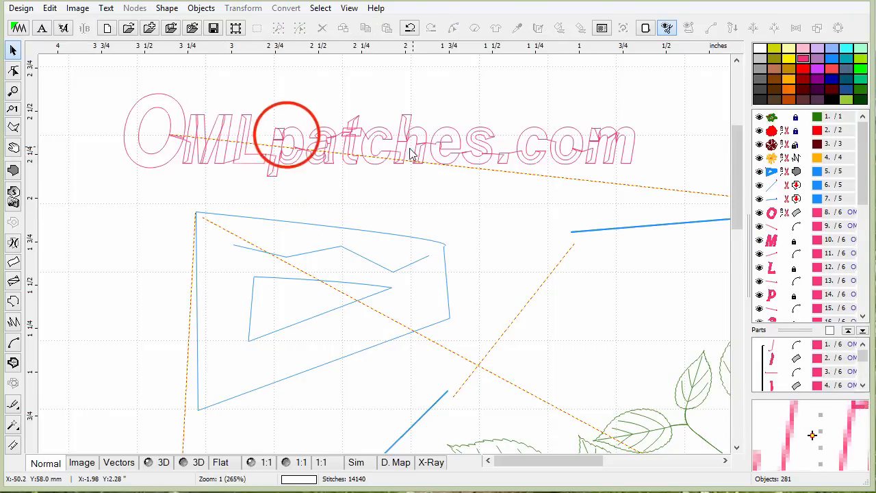
{"action": "left_click", "coordinate": [304, 118]}
{"action": "mouse_move", "coordinate": [308, 124]}
{"action": "left_mouse_down"}
{"action": "mouse_move", "coordinate": [336, 84]}
{"action": "mouse_move", "coordinate": [317, 95]}
{"action": "left_mouse_up"}
{"action": "left_click", "coordinate": [331, 202]}
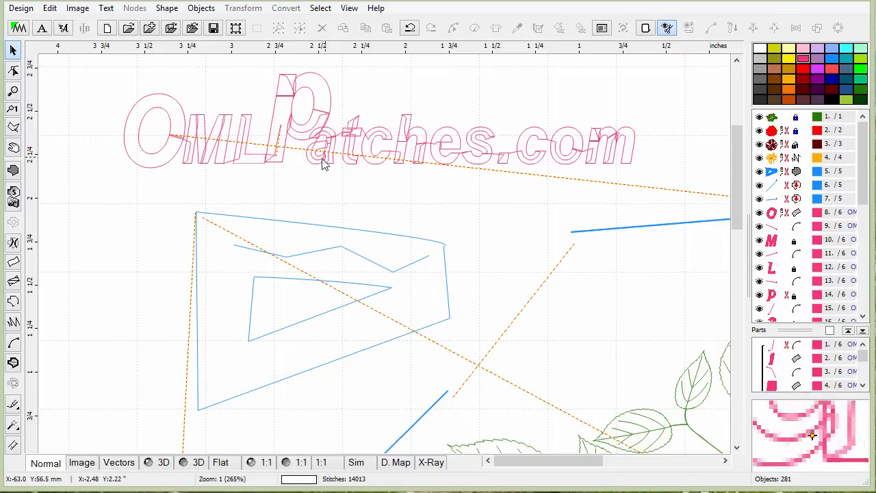
Select all the OMLpatches.com letters and delete them.
{"action": "left_click_drag", "start_coordinate": [111, 80], "coordinate": [648, 174]}
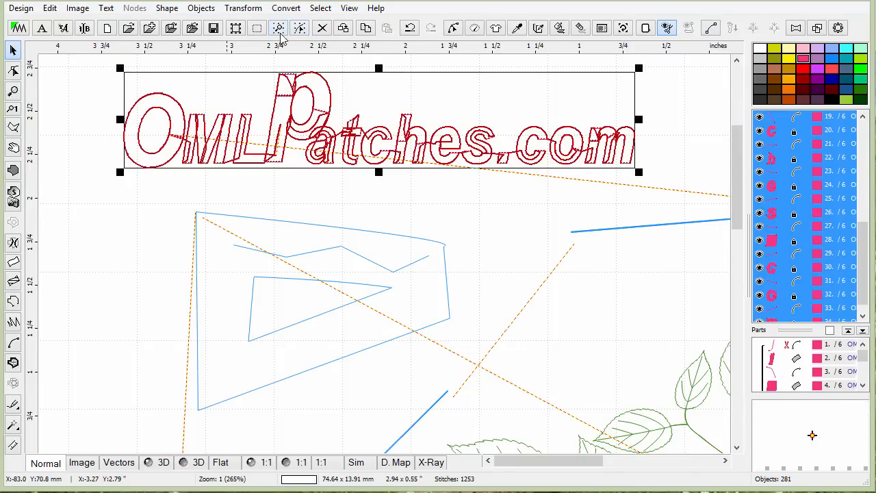
{"action": "left_click", "coordinate": [560, 28]}
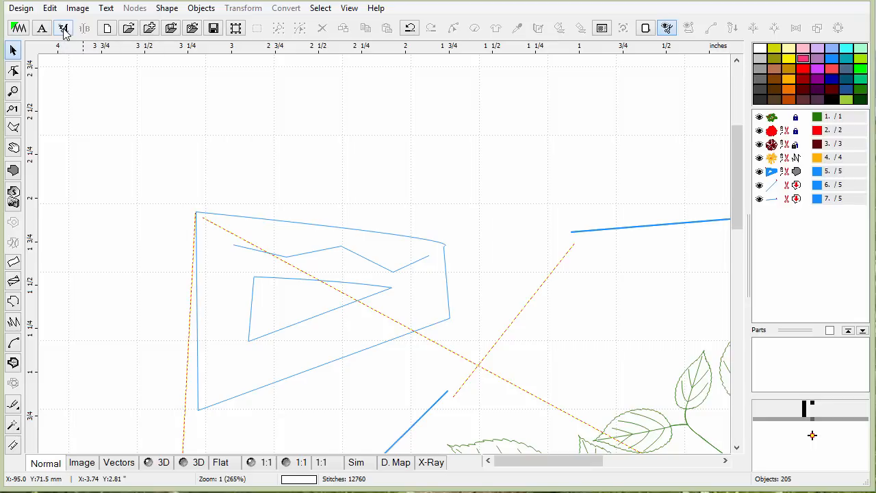
Start a new lettering object on the canvas and enter the text OML.
{"action": "left_click", "coordinate": [63, 33]}
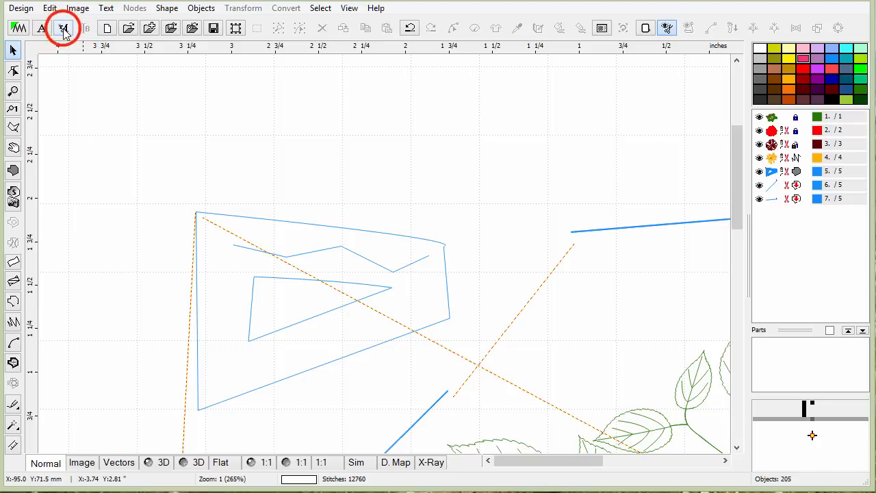
{"action": "left_click", "coordinate": [199, 143]}
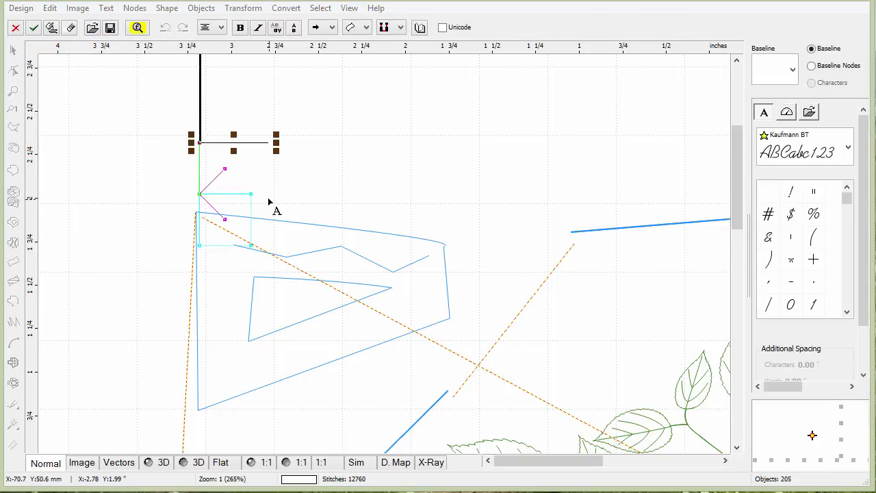
{"action": "type", "text": "OML"}
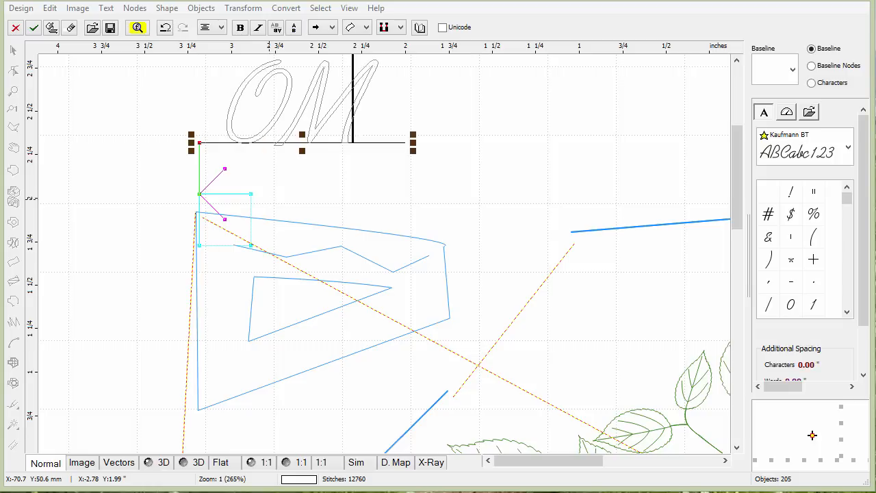
Try the Avengeance font for the OML lettering.
{"action": "left_click", "coordinate": [848, 148]}
{"action": "left_click", "coordinate": [848, 148]}
{"action": "left_click", "coordinate": [848, 148]}
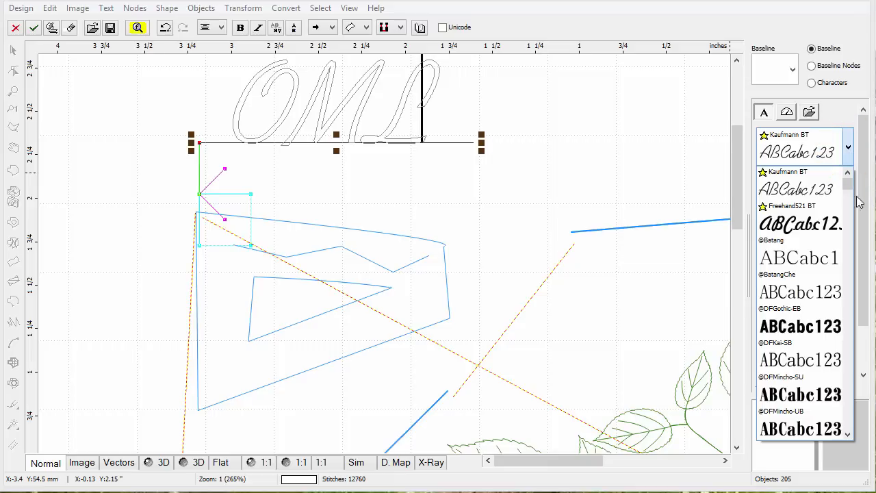
{"action": "left_click", "coordinate": [854, 186]}
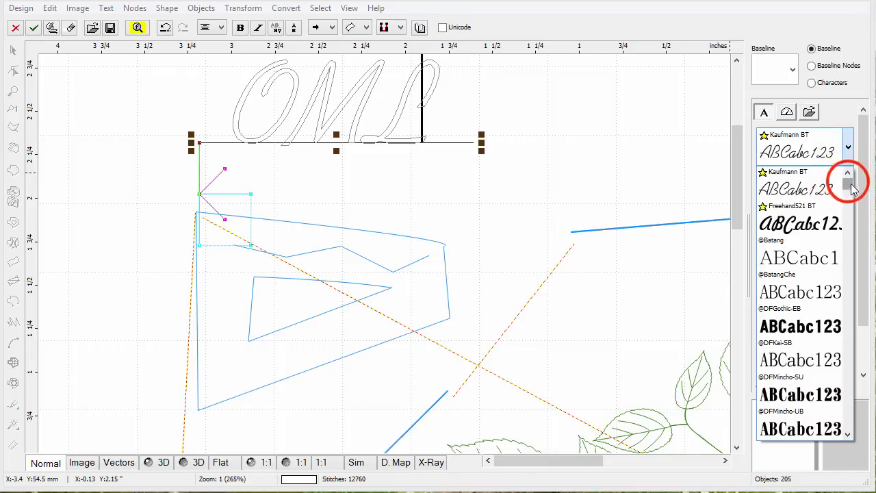
{"action": "left_click_drag", "start_coordinate": [848, 190], "coordinate": [848, 234]}
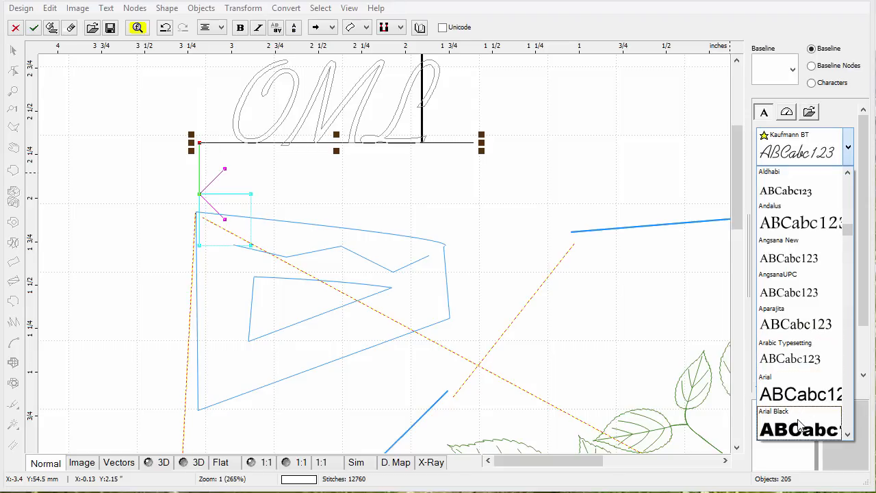
{"action": "left_click", "coordinate": [847, 434]}
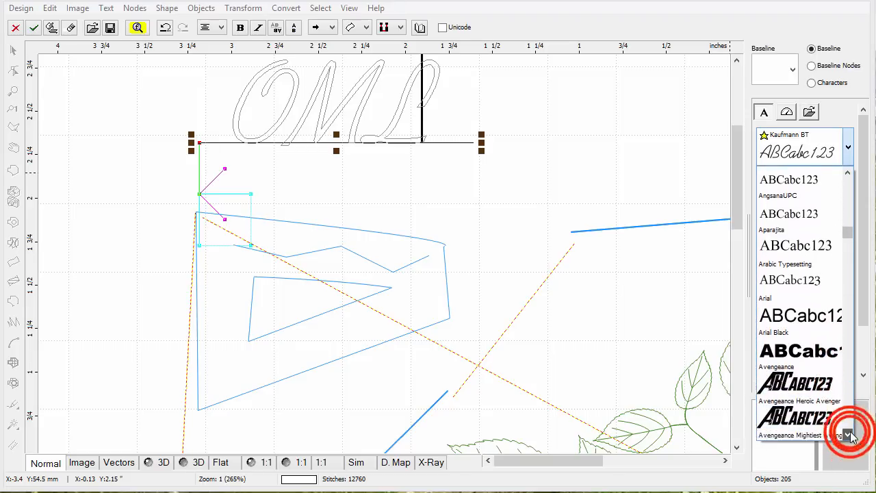
{"action": "left_click", "coordinate": [799, 297]}
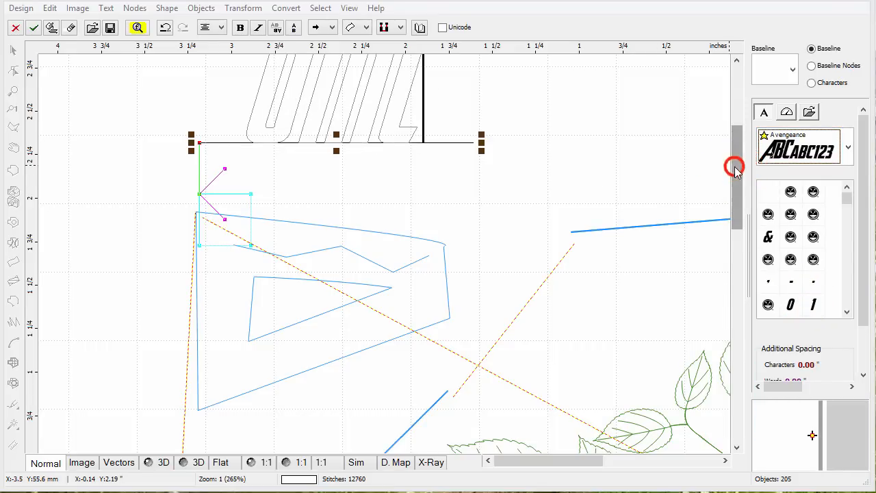
Try the Freehand521 BT font, then switch back to Kaufmann BT.
{"action": "left_click_drag", "start_coordinate": [736, 141], "coordinate": [737, 103]}
{"action": "left_click", "coordinate": [848, 147]}
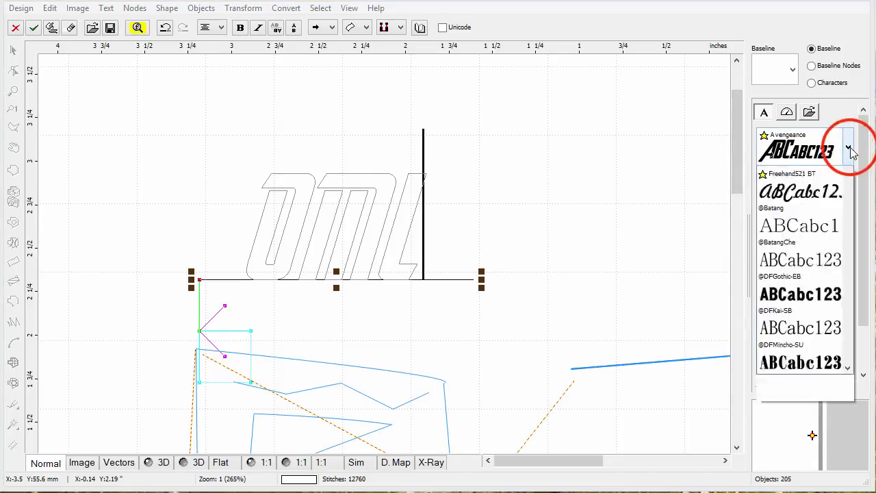
{"action": "left_click", "coordinate": [819, 264]}
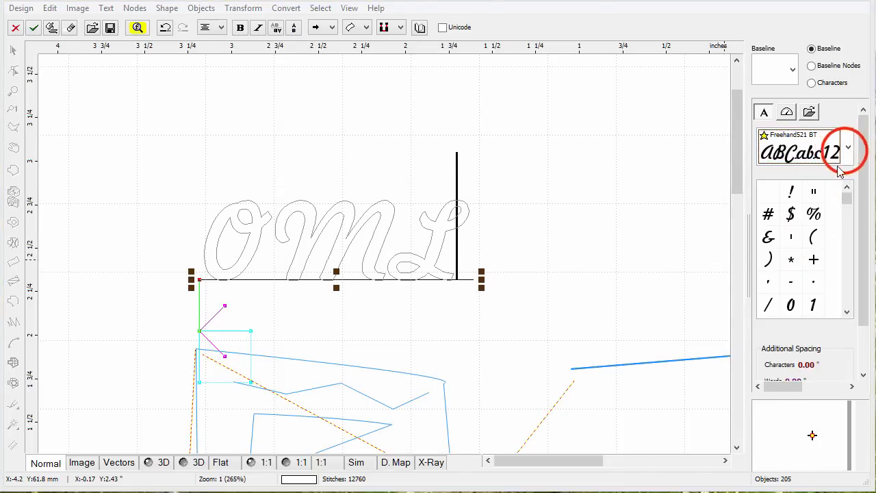
{"action": "left_click", "coordinate": [847, 147]}
{"action": "left_click", "coordinate": [802, 259]}
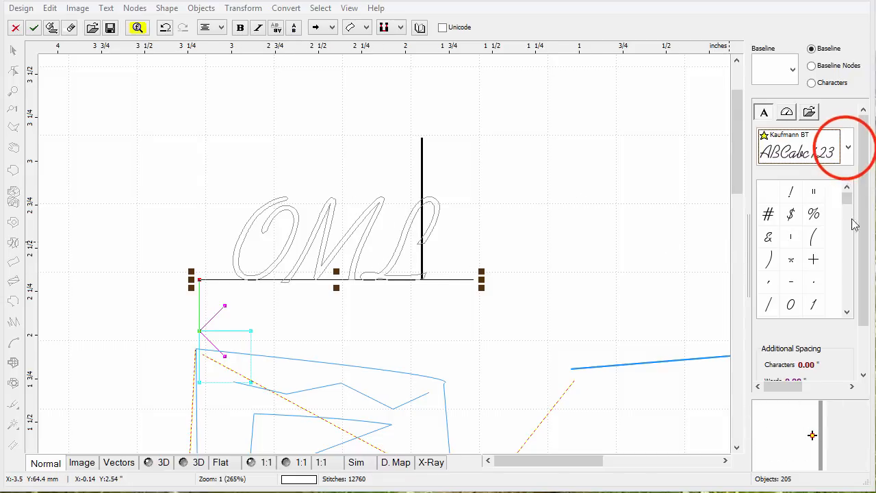
Try the Gunplay font for the OML lettering.
{"action": "left_click", "coordinate": [847, 148]}
{"action": "left_click_drag", "start_coordinate": [848, 183], "coordinate": [857, 309]}
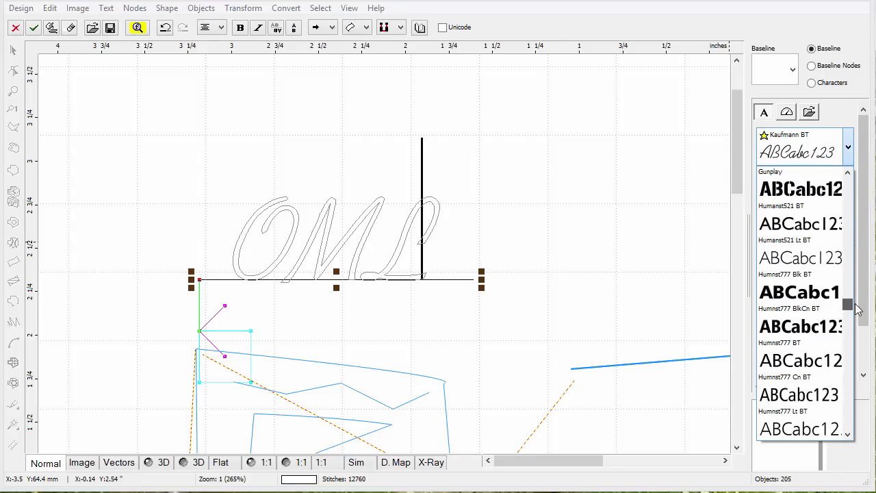
{"action": "left_click", "coordinate": [800, 183]}
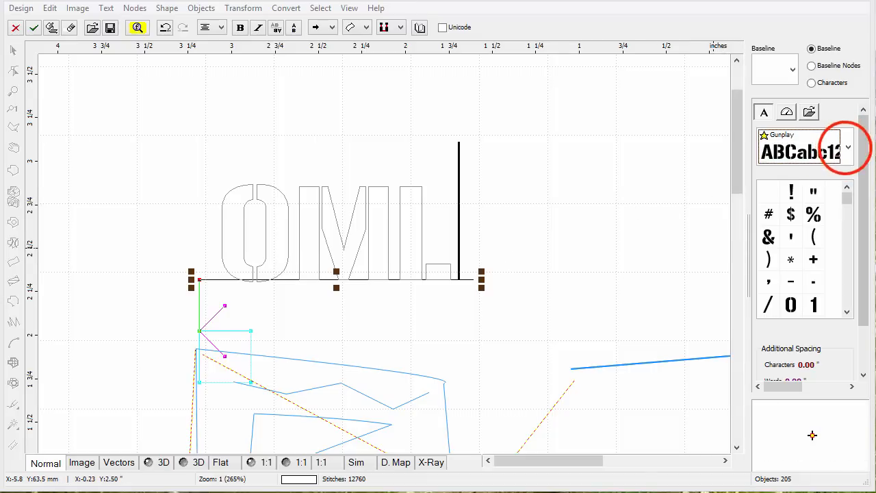
Change the lettering font to TypoUpright BT and apply the OML lettering.
{"action": "left_click", "coordinate": [848, 147]}
{"action": "left_click_drag", "start_coordinate": [849, 200], "coordinate": [835, 419]}
{"action": "left_click", "coordinate": [787, 257]}
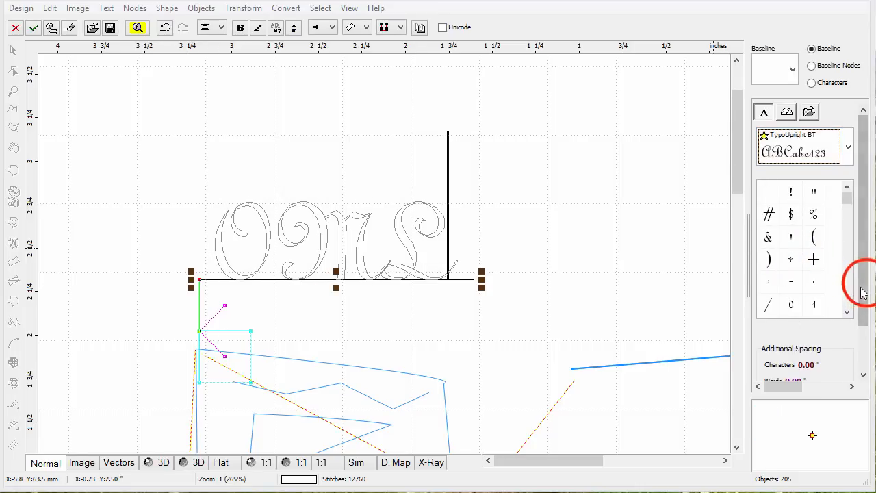
{"action": "left_click_drag", "start_coordinate": [862, 284], "coordinate": [848, 380]}
{"action": "left_click", "coordinate": [801, 369]}
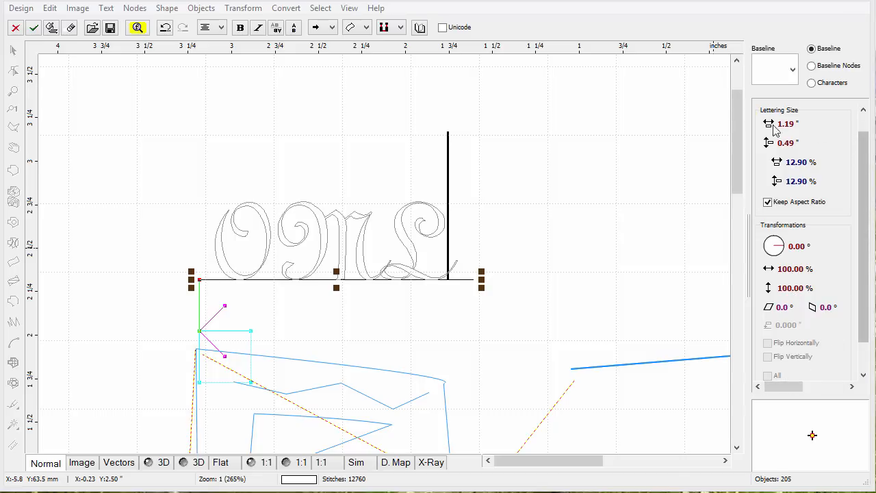
{"action": "left_click", "coordinate": [32, 27]}
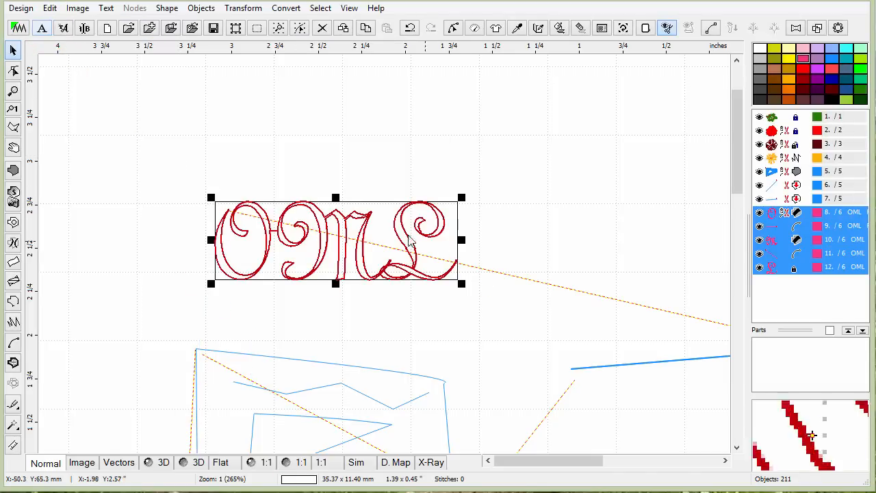
Switch to the 3D display mode and select the OML lettering.
{"action": "left_click", "coordinate": [158, 462]}
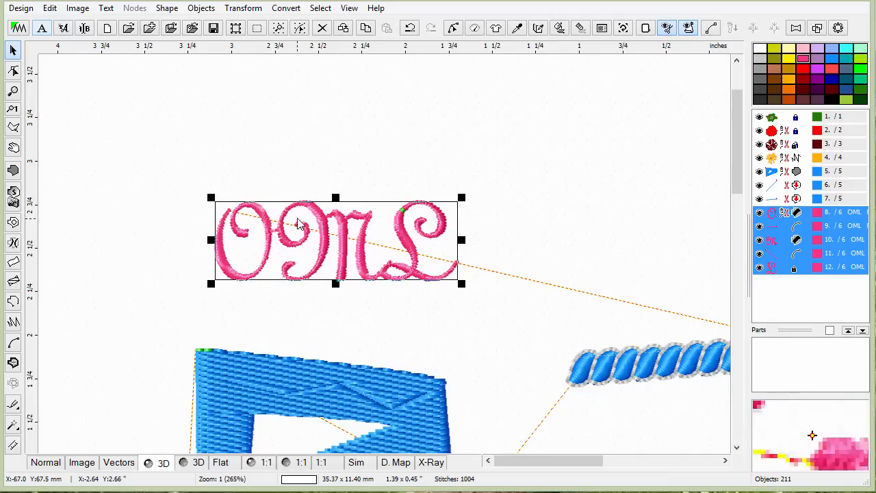
{"action": "left_click", "coordinate": [515, 216]}
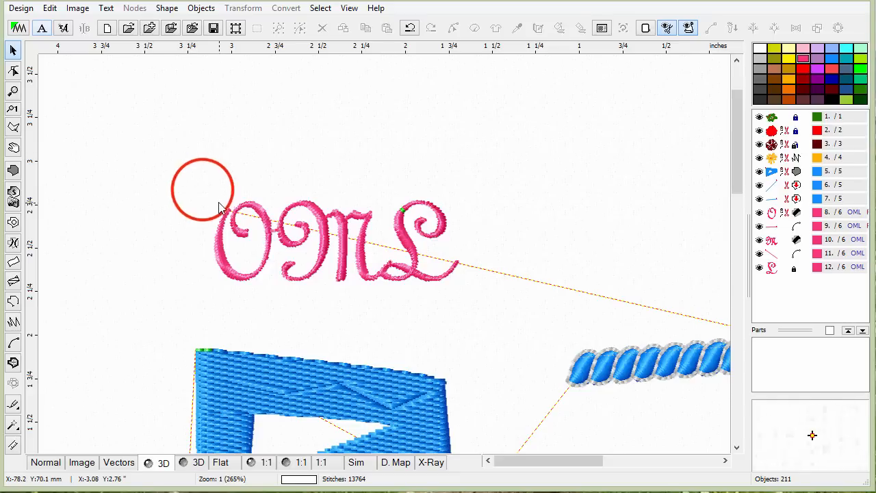
{"action": "left_click_drag", "start_coordinate": [413, 267], "coordinate": [467, 294]}
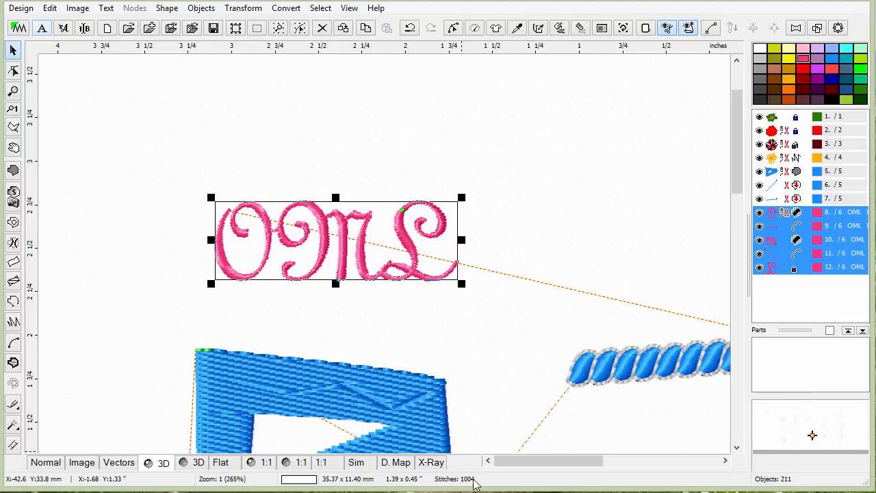
Enlarge the OML lettering to about 2.61 x 0.84 inches.
{"action": "left_click_drag", "start_coordinate": [461, 197], "coordinate": [671, 63]}
{"action": "left_click_drag", "start_coordinate": [503, 194], "coordinate": [458, 198]}
{"action": "left_click", "coordinate": [558, 31]}
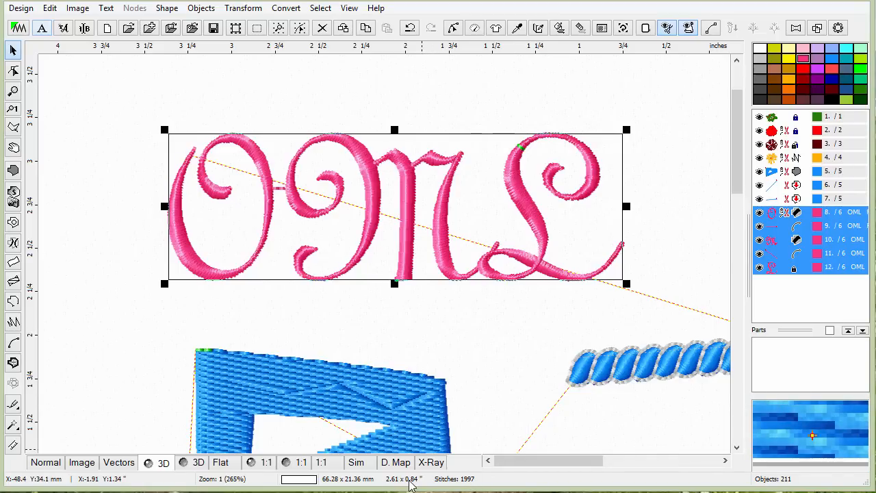
Recolour the O letter cyan and the M letter coral red.
{"action": "left_click", "coordinate": [349, 102]}
{"action": "left_click", "coordinate": [362, 160]}
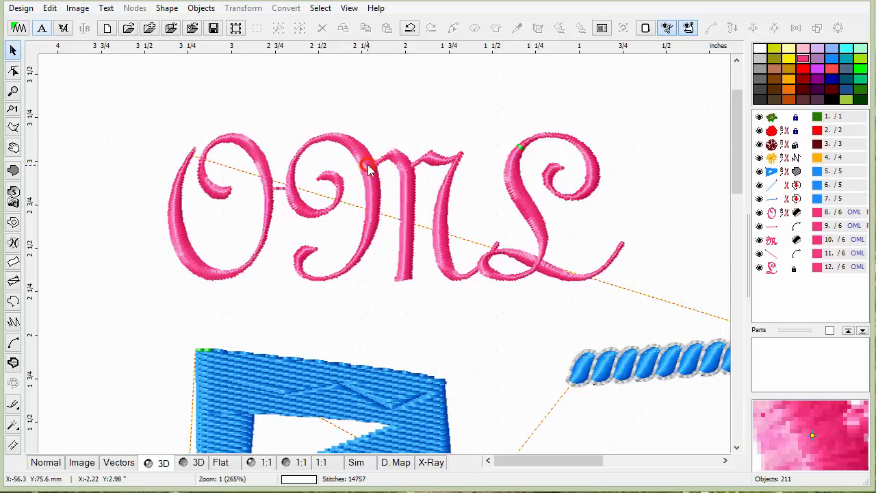
{"action": "left_click", "coordinate": [779, 212]}
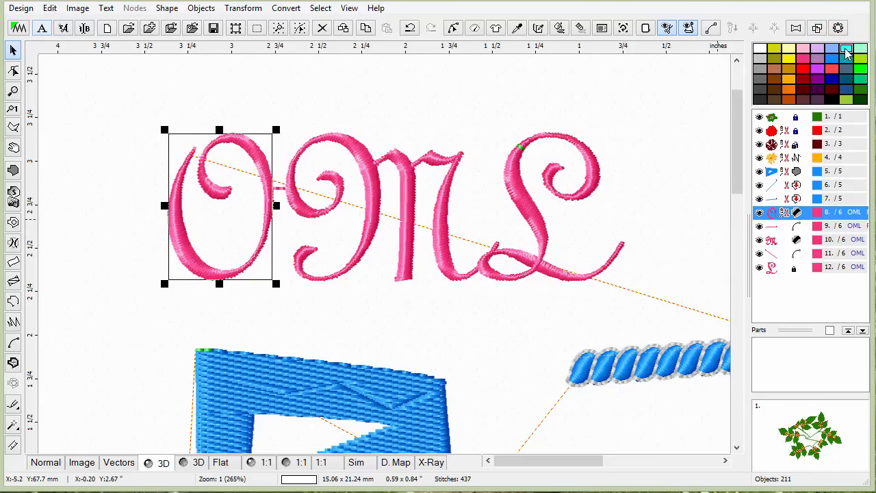
{"action": "left_click", "coordinate": [770, 214]}
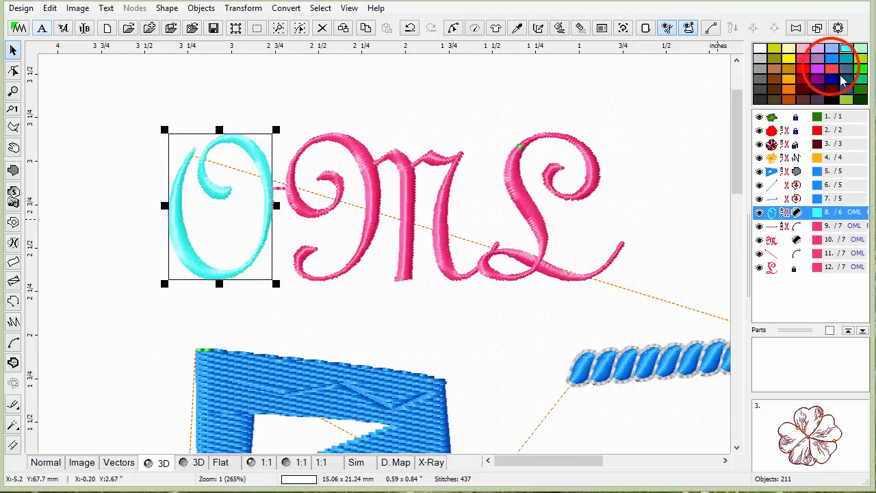
{"action": "left_click_drag", "start_coordinate": [831, 68], "coordinate": [776, 242]}
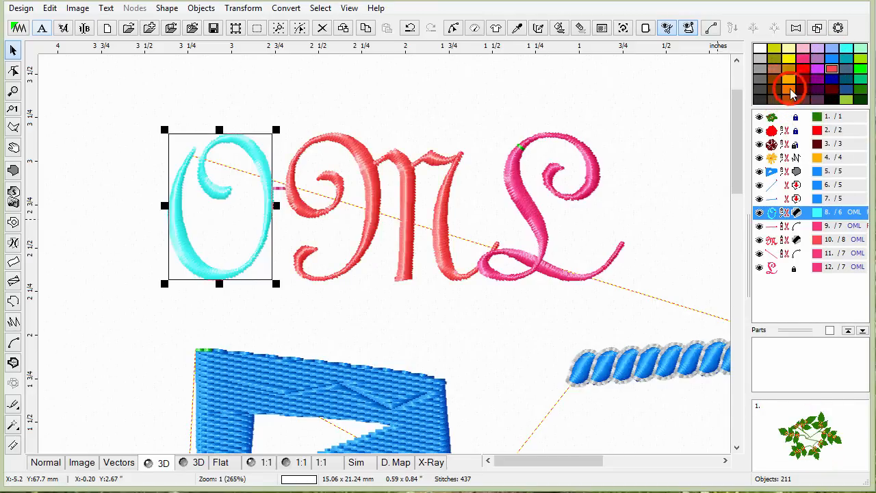
Recolour the L letter orange.
{"action": "left_click_drag", "start_coordinate": [787, 89], "coordinate": [773, 268]}
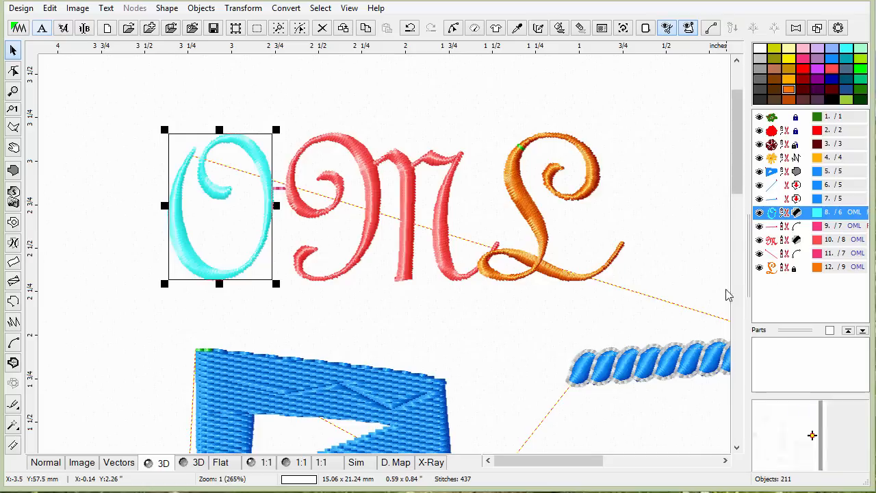
{"action": "left_click", "coordinate": [775, 254]}
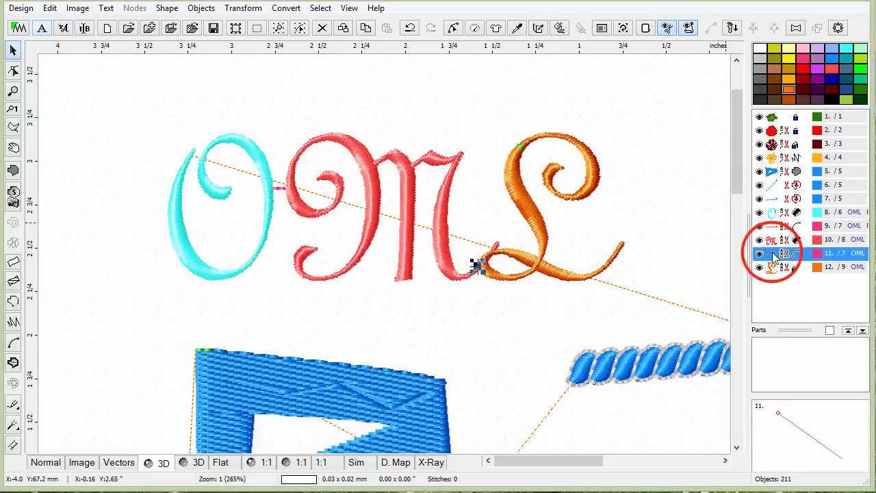
{"action": "left_click", "coordinate": [664, 195]}
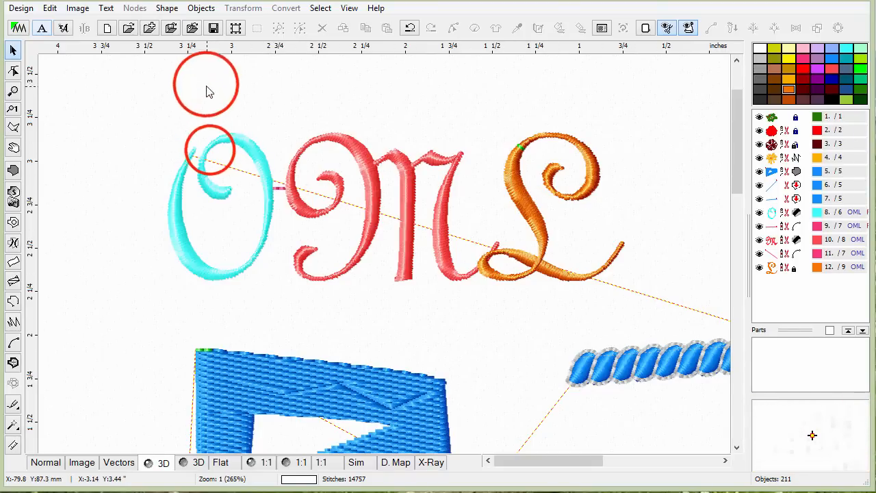
Select the O letter, open its nodes for editing, and reshape the upper-left tail by moving outline nodes.
{"action": "left_click", "coordinate": [210, 150]}
{"action": "left_click", "coordinate": [371, 152]}
{"action": "left_click", "coordinate": [237, 146]}
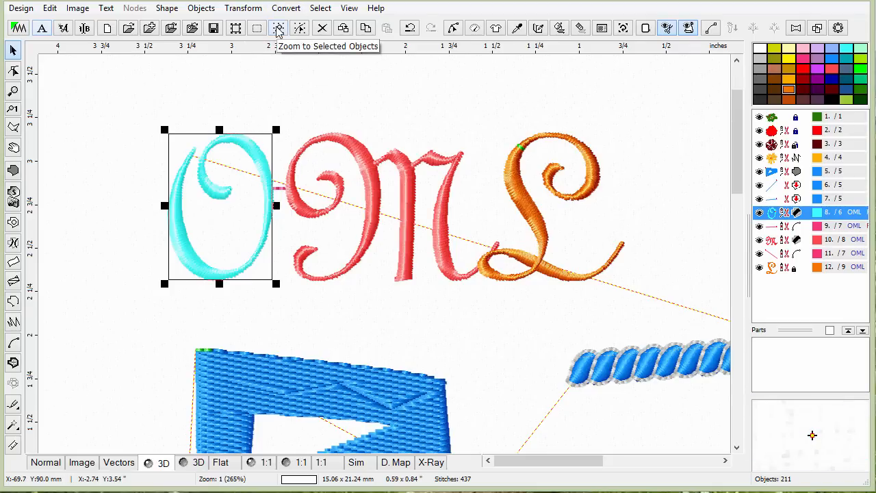
{"action": "left_click", "coordinate": [297, 78]}
{"action": "left_click_drag", "start_coordinate": [164, 110], "coordinate": [257, 276]}
{"action": "left_click", "coordinate": [294, 91]}
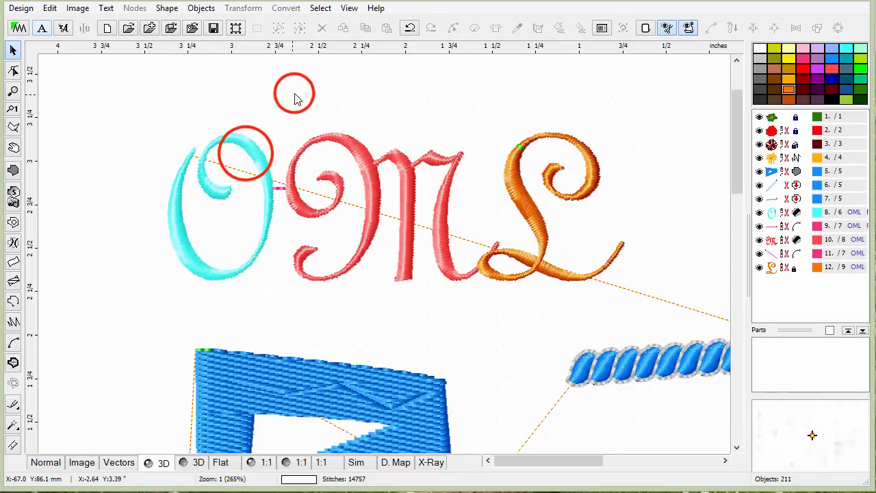
{"action": "left_click", "coordinate": [247, 157]}
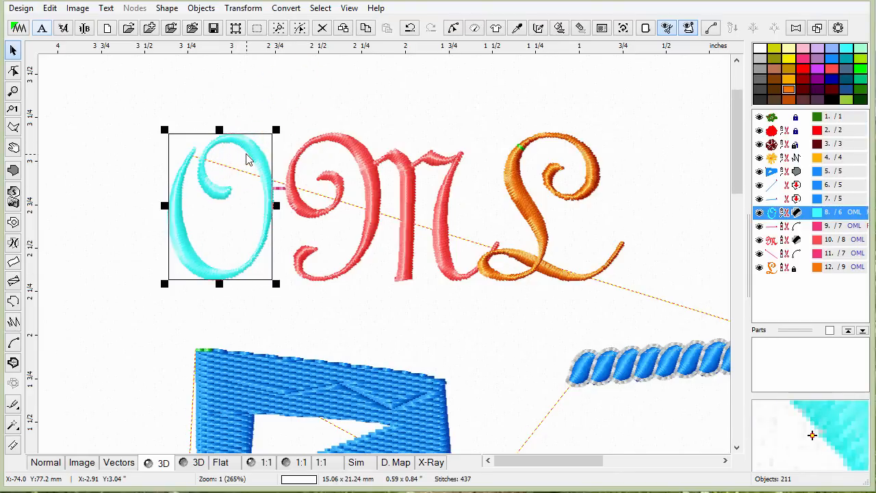
{"action": "left_click", "coordinate": [300, 29]}
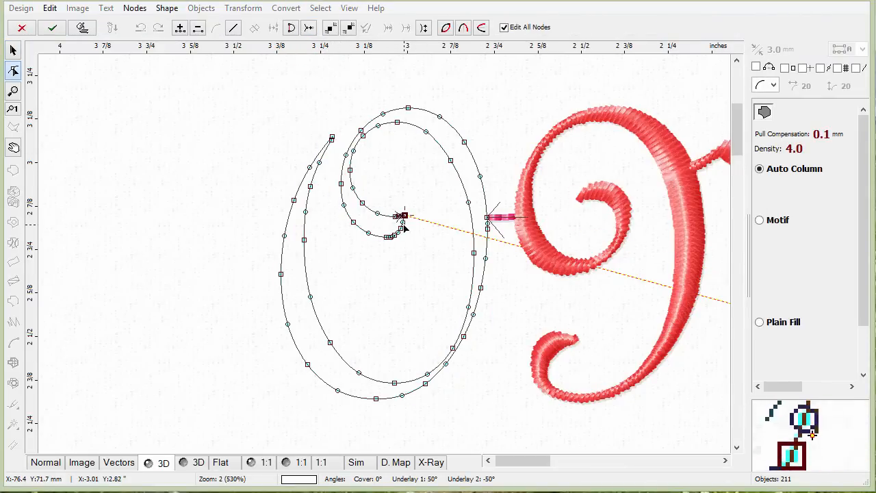
{"action": "left_click", "coordinate": [332, 137]}
{"action": "left_click_drag", "start_coordinate": [333, 135], "coordinate": [357, 116]}
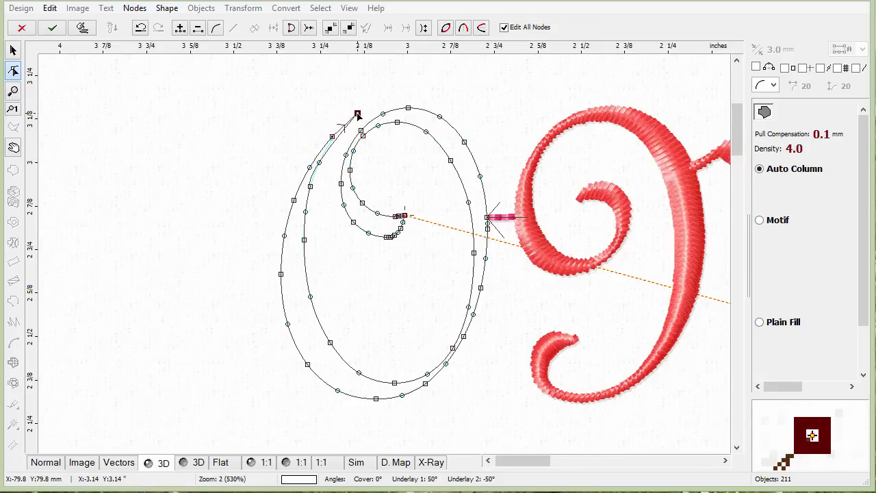
{"action": "left_click", "coordinate": [317, 161]}
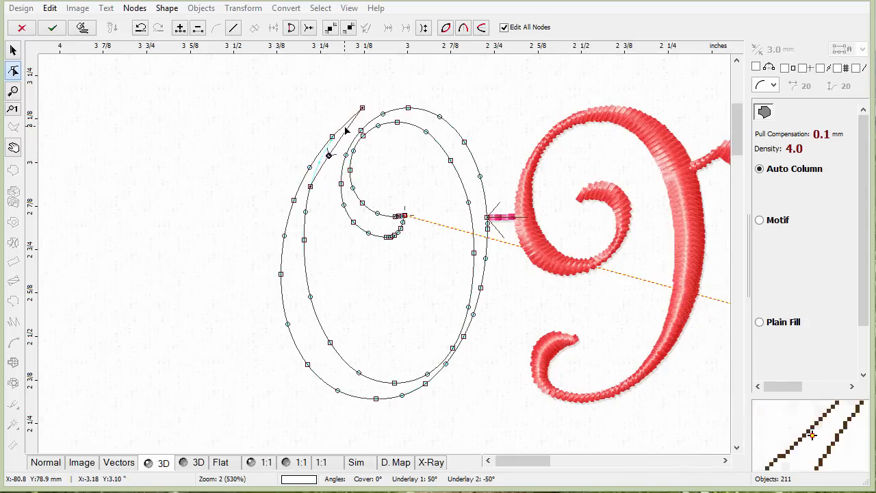
{"action": "left_click_drag", "start_coordinate": [328, 153], "coordinate": [265, 115]}
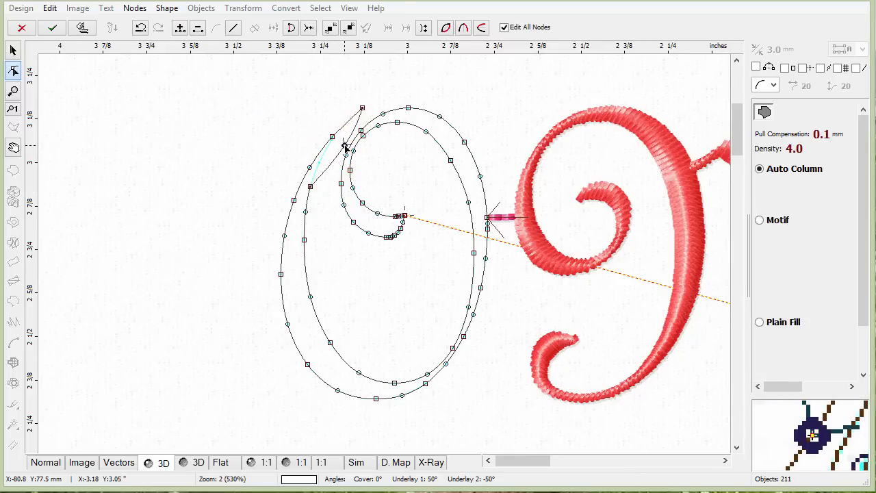
{"action": "left_click", "coordinate": [310, 186]}
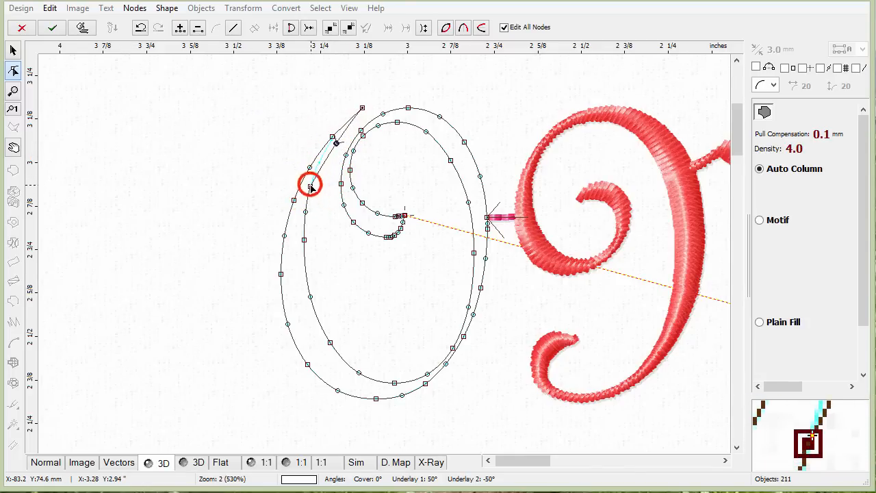
{"action": "mouse_move", "coordinate": [310, 186]}
{"action": "left_mouse_down"}
{"action": "mouse_move", "coordinate": [280, 154]}
{"action": "mouse_move", "coordinate": [216, 121]}
{"action": "mouse_move", "coordinate": [287, 146]}
{"action": "mouse_move", "coordinate": [324, 172]}
{"action": "mouse_move", "coordinate": [319, 177]}
{"action": "left_mouse_up"}
{"action": "left_click", "coordinate": [336, 140]}
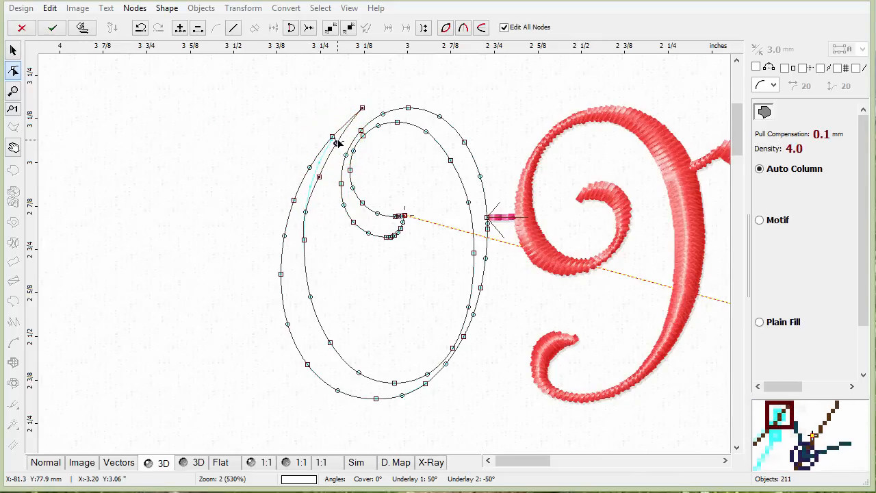
{"action": "left_click", "coordinate": [364, 106]}
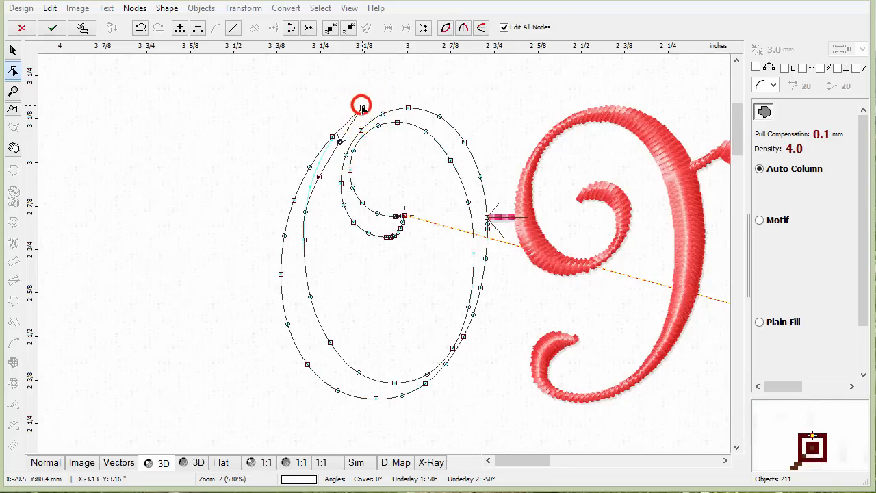
{"action": "left_click", "coordinate": [330, 135]}
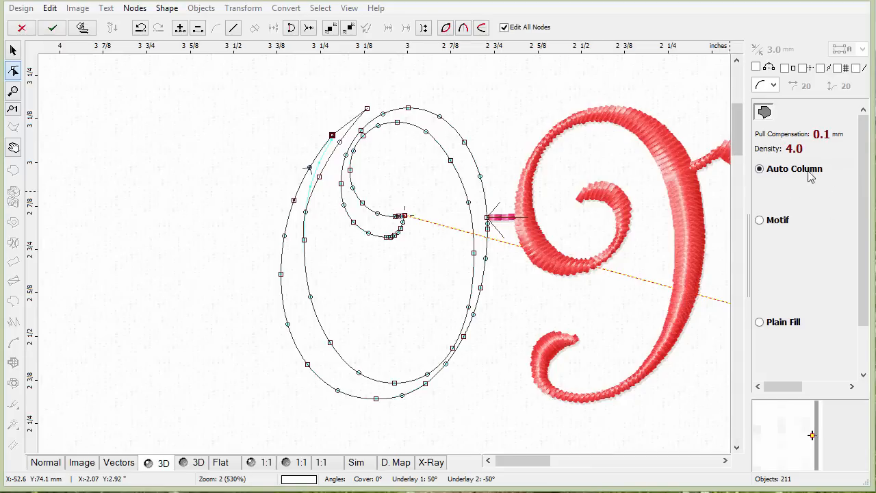
Adjust the nodes along the O letter's lower curve and accept the node edits.
{"action": "left_click_drag", "start_coordinate": [863, 235], "coordinate": [856, 325]}
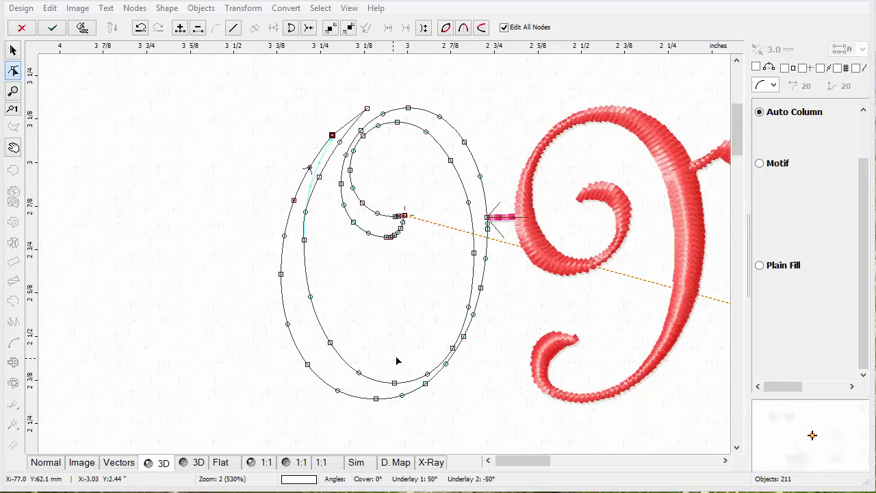
{"action": "left_click", "coordinate": [394, 382]}
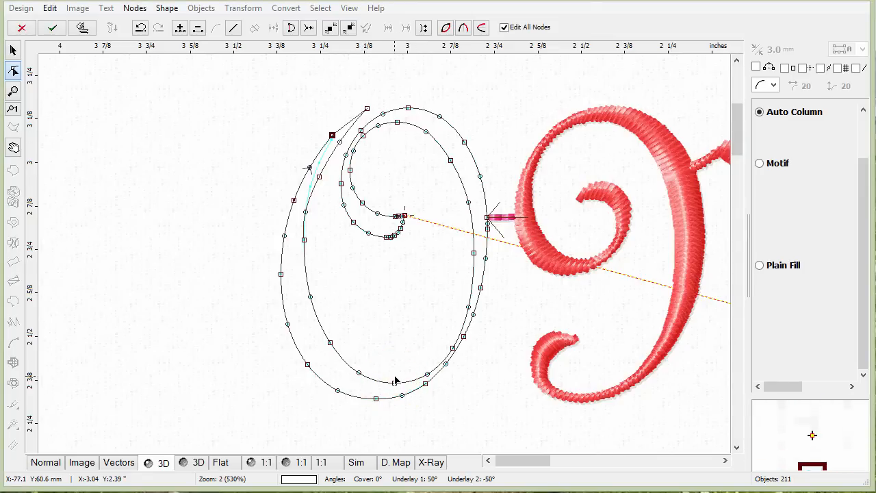
{"action": "left_click", "coordinate": [395, 380]}
{"action": "left_click", "coordinate": [394, 382]}
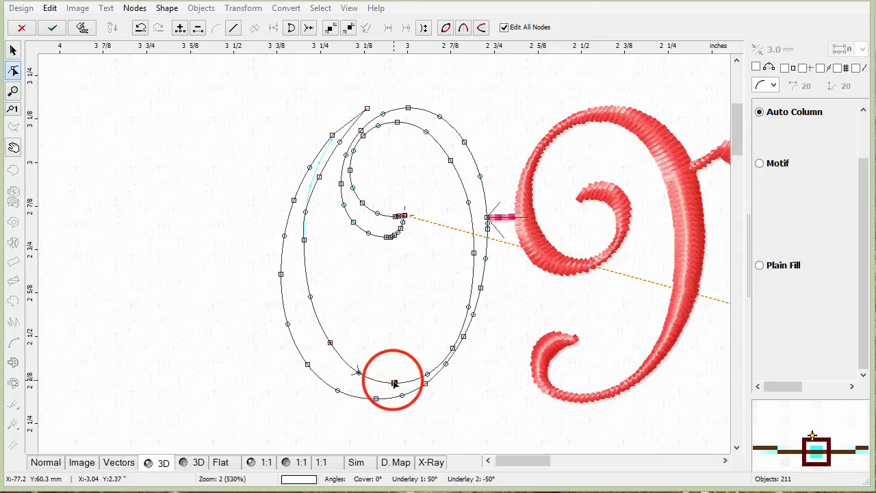
{"action": "left_click_drag", "start_coordinate": [394, 383], "coordinate": [334, 336]}
{"action": "left_click", "coordinate": [356, 371]}
{"action": "left_click", "coordinate": [331, 342]}
{"action": "left_click", "coordinate": [310, 295]}
{"action": "left_click_drag", "start_coordinate": [317, 290], "coordinate": [312, 291]}
{"action": "left_click", "coordinate": [392, 370]}
{"action": "left_click_drag", "start_coordinate": [392, 370], "coordinate": [391, 373]}
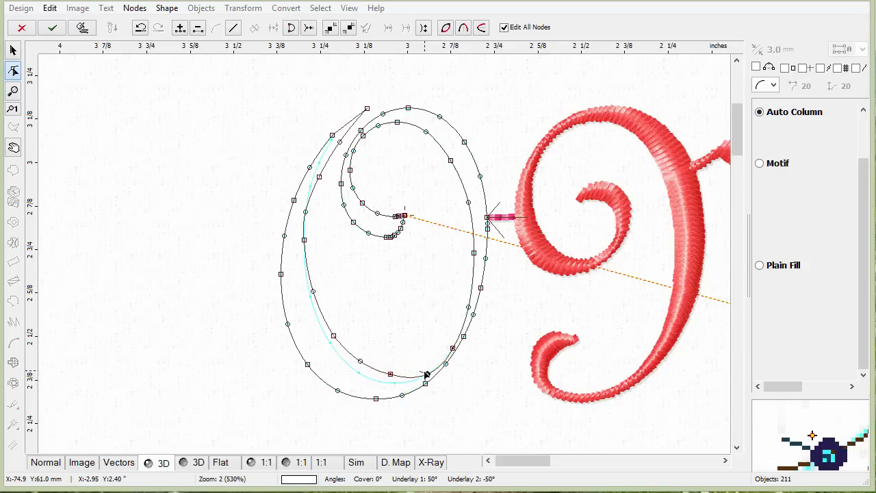
{"action": "left_click_drag", "start_coordinate": [447, 358], "coordinate": [450, 345]}
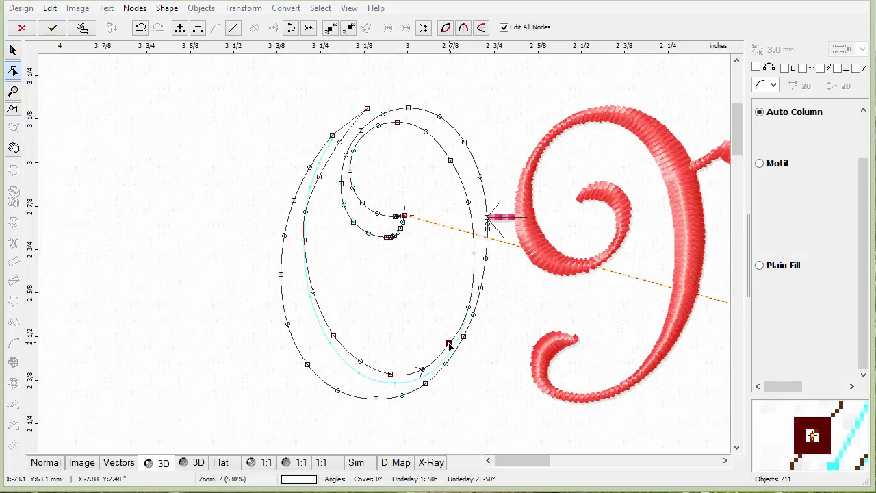
{"action": "left_click", "coordinate": [466, 306]}
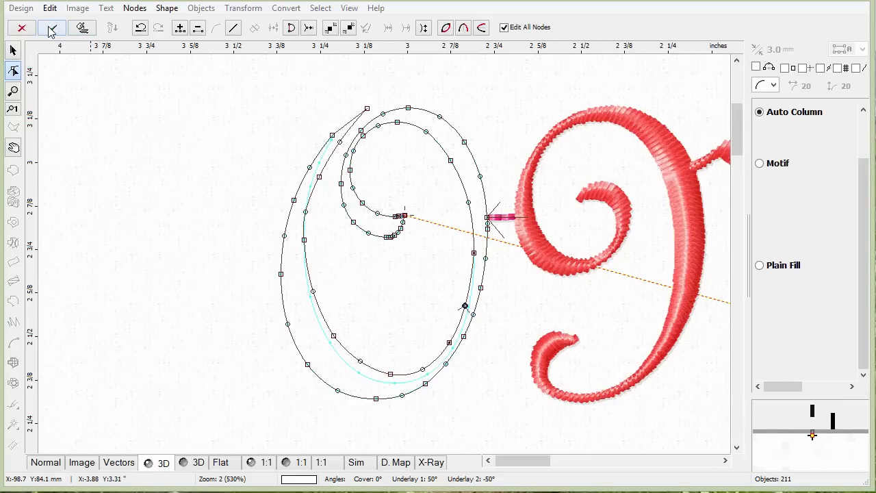
{"action": "left_click", "coordinate": [83, 29]}
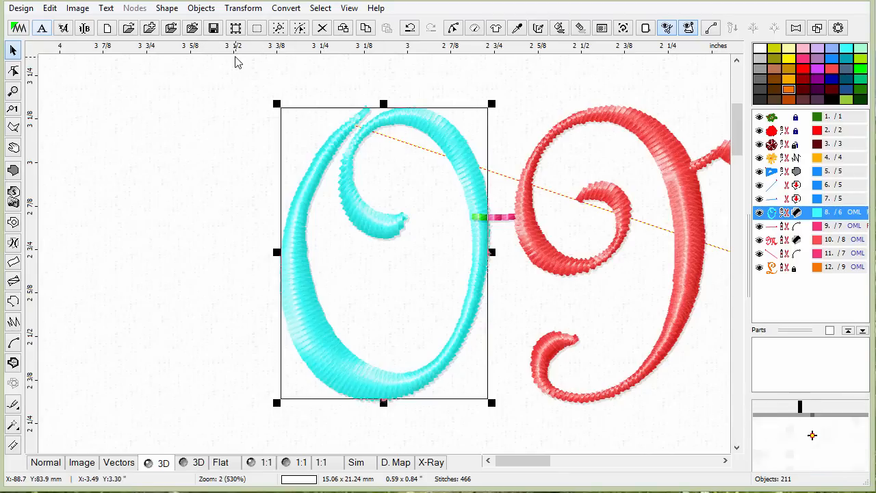
Duplicate the O letter and move the copy to the left of the original.
{"action": "left_click", "coordinate": [343, 29]}
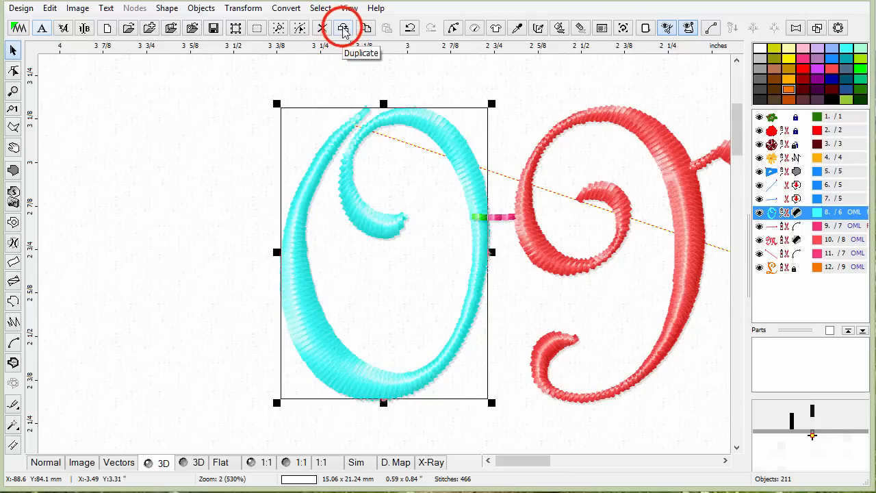
{"action": "left_click_drag", "start_coordinate": [438, 179], "coordinate": [211, 162]}
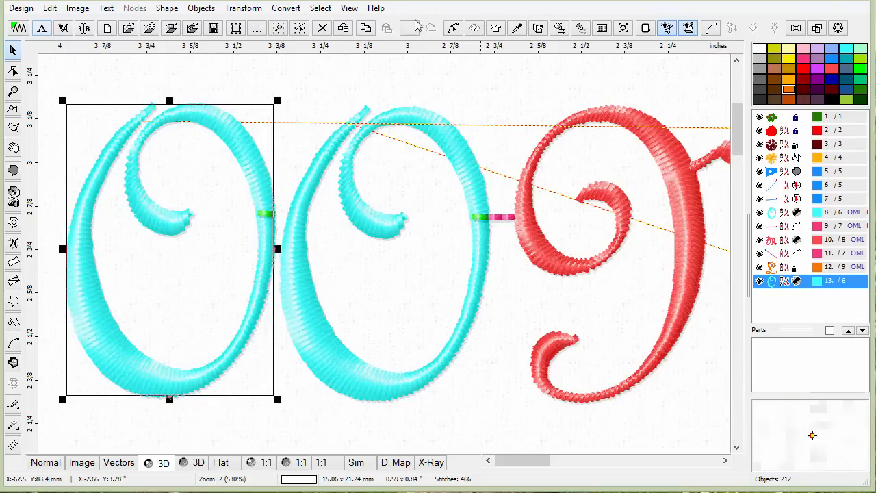
{"action": "left_click", "coordinate": [49, 8]}
{"action": "left_click", "coordinate": [346, 79]}
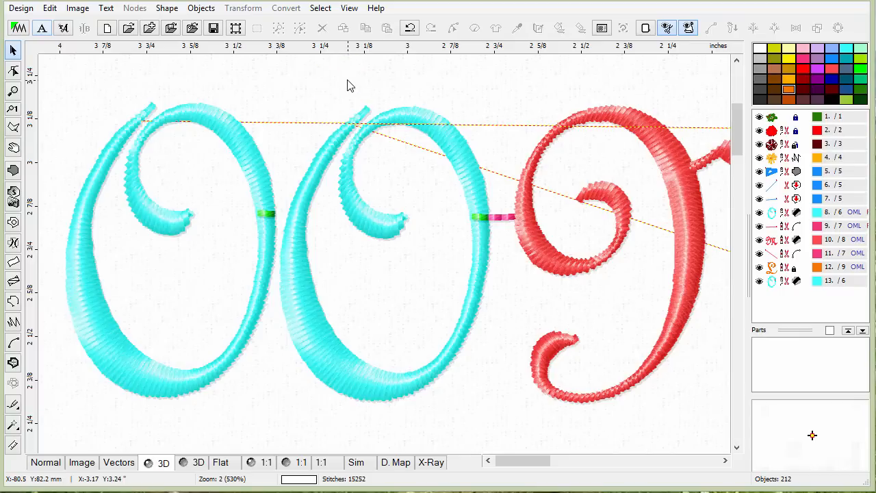
{"action": "left_click", "coordinate": [236, 132]}
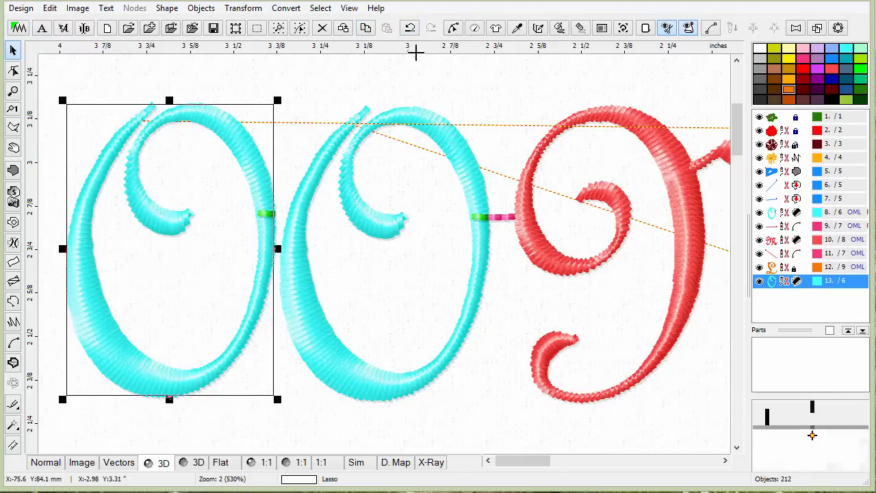
Open the copied O in node editing, accept it, and regenerate its stitches.
{"action": "left_click", "coordinate": [453, 29]}
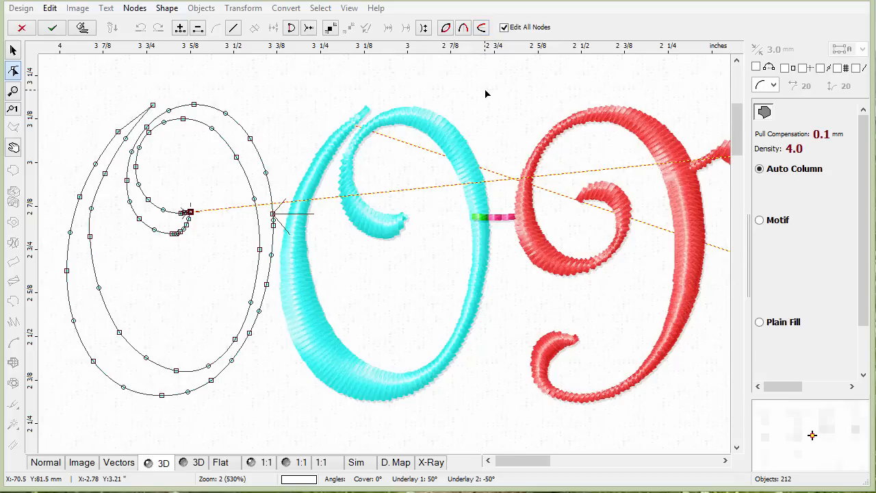
{"action": "left_click", "coordinate": [55, 29]}
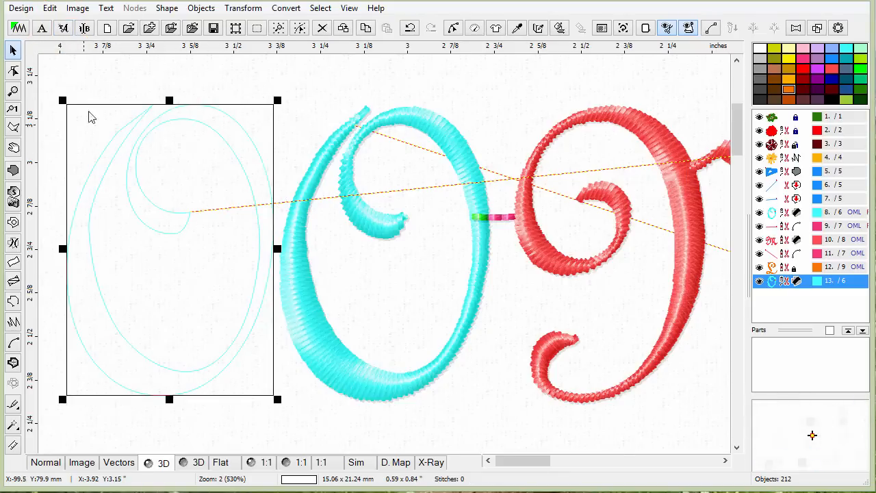
{"action": "left_click", "coordinate": [557, 28]}
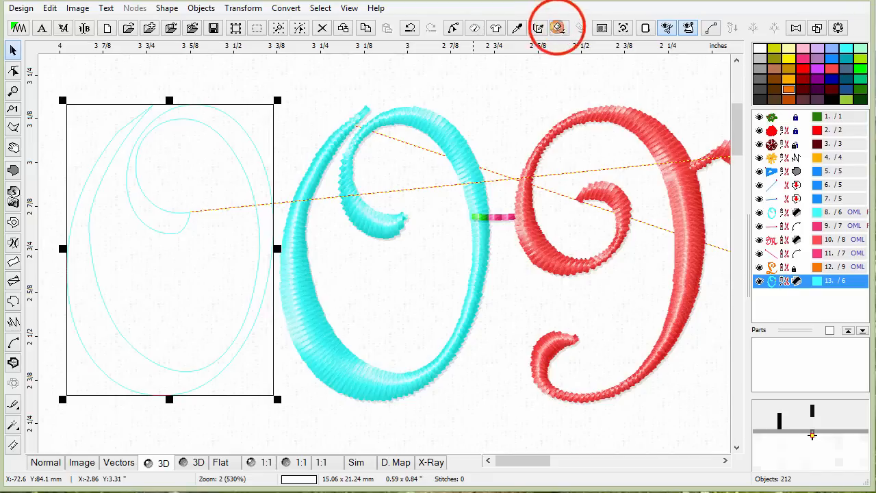
{"action": "left_click", "coordinate": [296, 94]}
{"action": "left_click", "coordinate": [247, 148]}
{"action": "left_click", "coordinate": [295, 93]}
{"action": "left_click", "coordinate": [247, 148]}
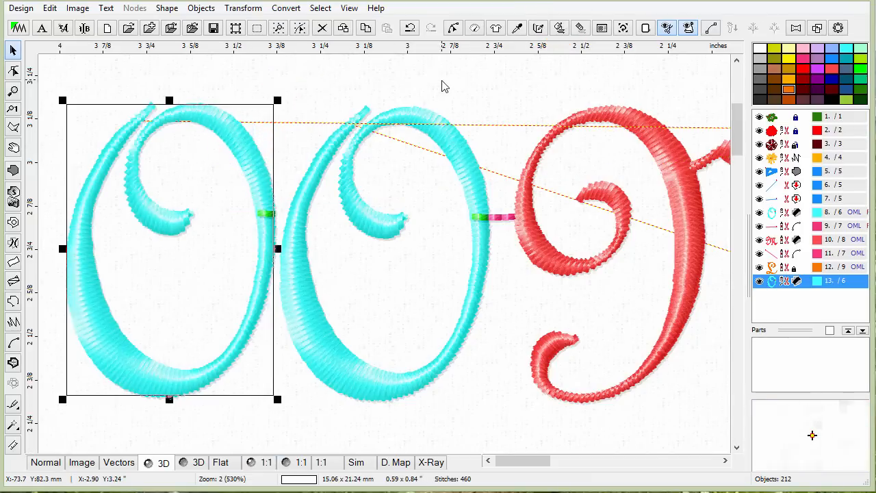
Raise the copied O's Auto Column density to 5.0 and generate its stitches.
{"action": "left_click", "coordinate": [474, 28]}
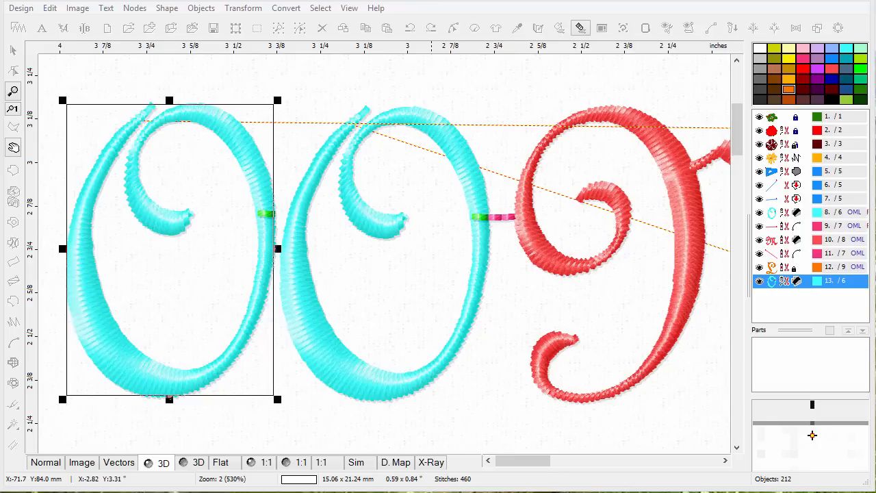
{"action": "left_click_drag", "start_coordinate": [856, 41], "coordinate": [670, 67]}
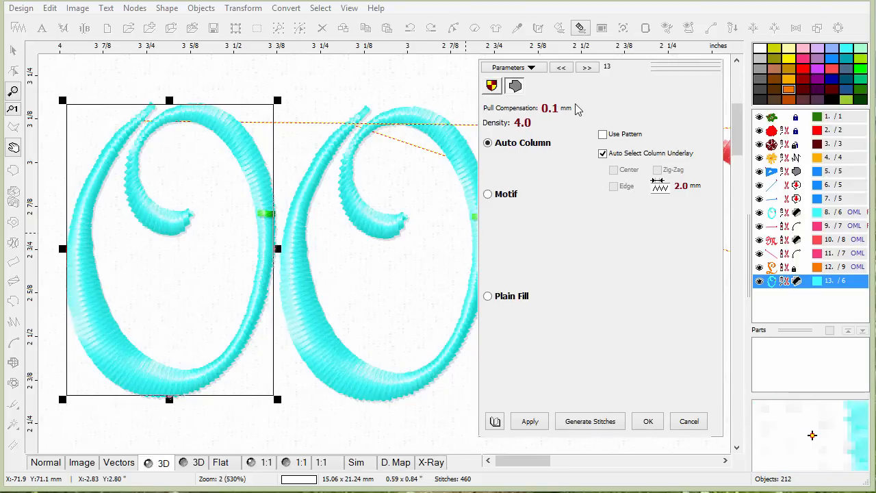
{"action": "left_click", "coordinate": [525, 125]}
{"action": "left_click", "coordinate": [527, 125]}
{"action": "left_click", "coordinate": [526, 125]}
{"action": "left_click", "coordinate": [527, 126]}
{"action": "left_click", "coordinate": [527, 125]}
{"action": "left_click", "coordinate": [527, 126]}
{"action": "left_click", "coordinate": [527, 125]}
{"action": "left_click", "coordinate": [527, 126]}
{"action": "left_click", "coordinate": [527, 125]}
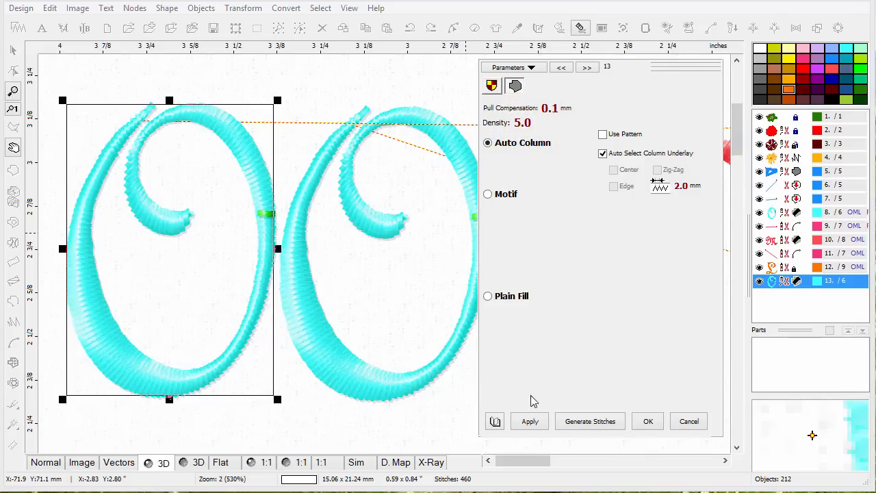
{"action": "left_click", "coordinate": [578, 419]}
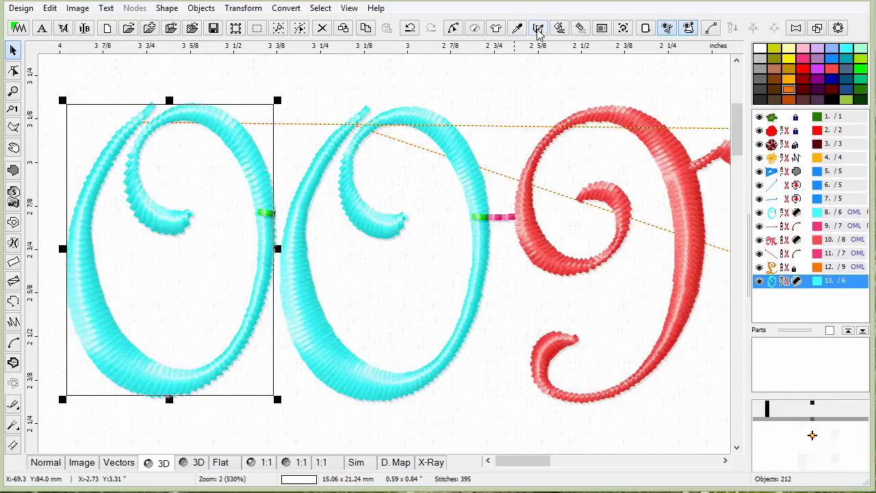
Switch the copied O's stitch type to Plain Fill and generate its stitches.
{"action": "left_click", "coordinate": [472, 28]}
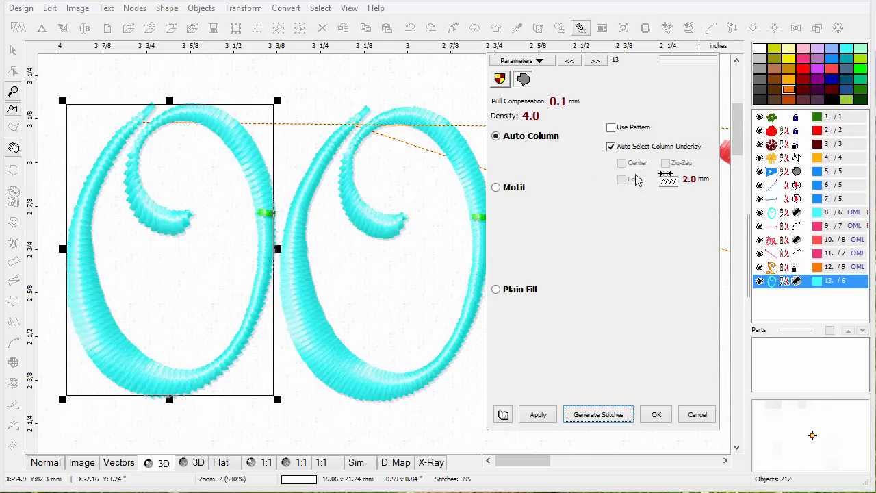
{"action": "left_click", "coordinate": [496, 187]}
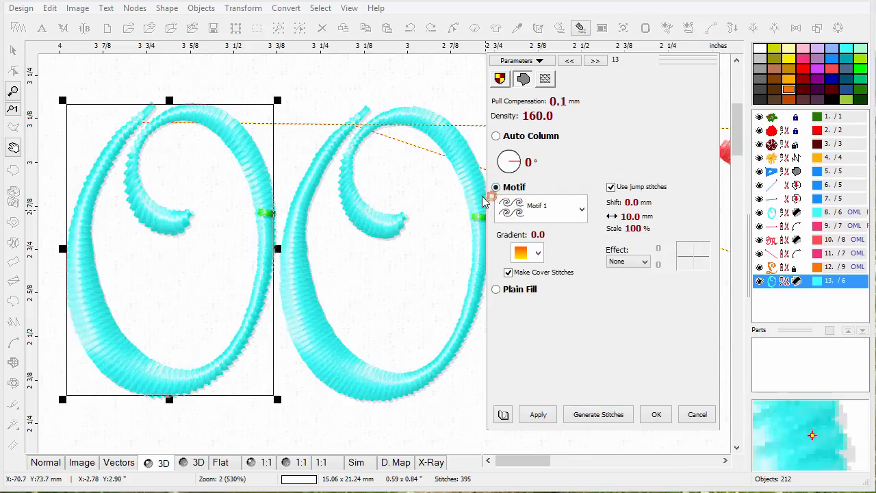
{"action": "left_click", "coordinate": [495, 289]}
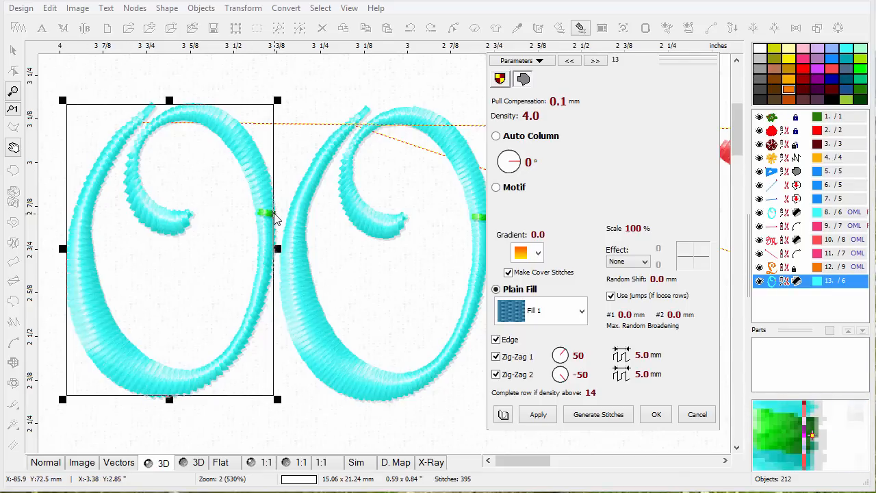
{"action": "left_click", "coordinate": [586, 415]}
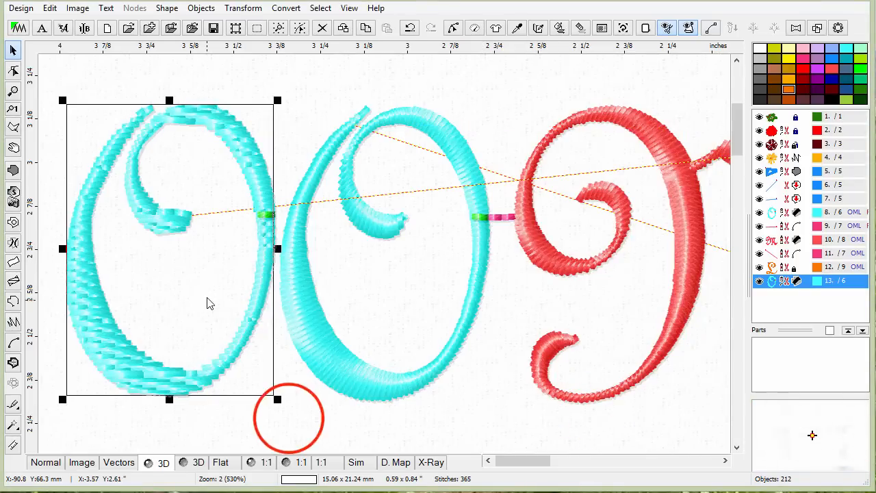
Move the original O letter slightly up and to the right.
{"action": "left_click", "coordinate": [288, 418]}
{"action": "left_click_drag", "start_coordinate": [346, 156], "coordinate": [358, 148]}
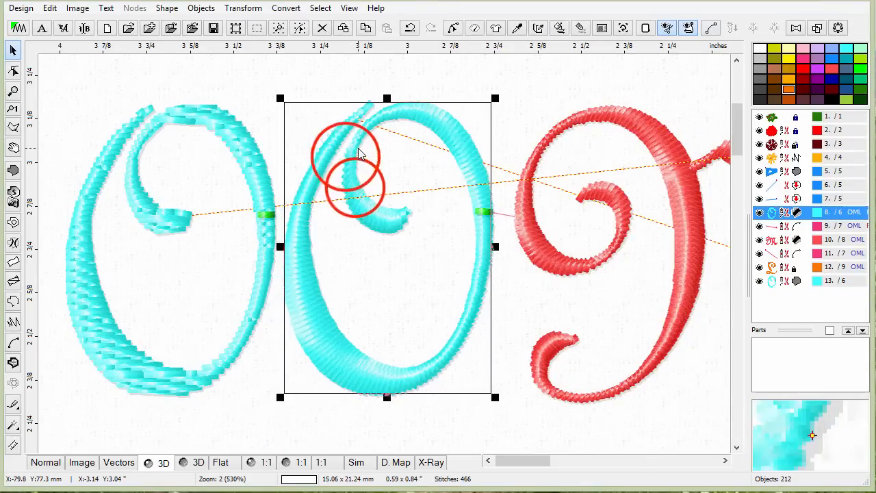
{"action": "left_click_drag", "start_coordinate": [355, 188], "coordinate": [362, 180]}
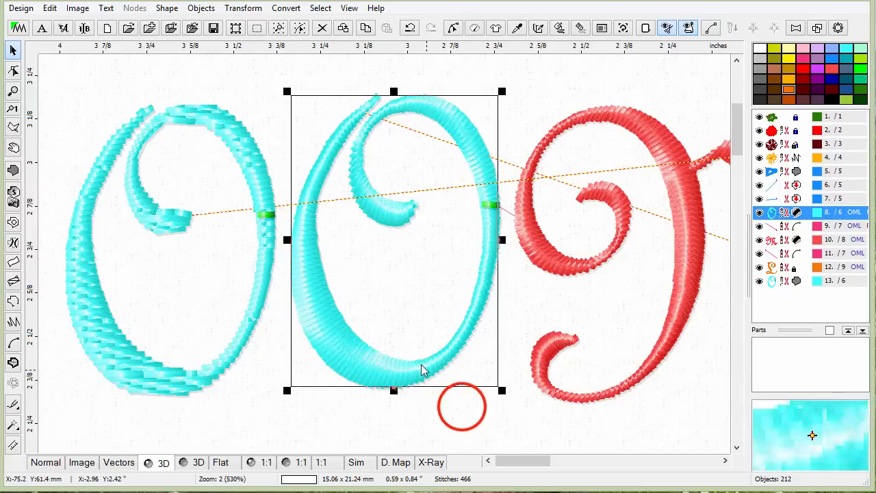
{"action": "left_click", "coordinate": [462, 407]}
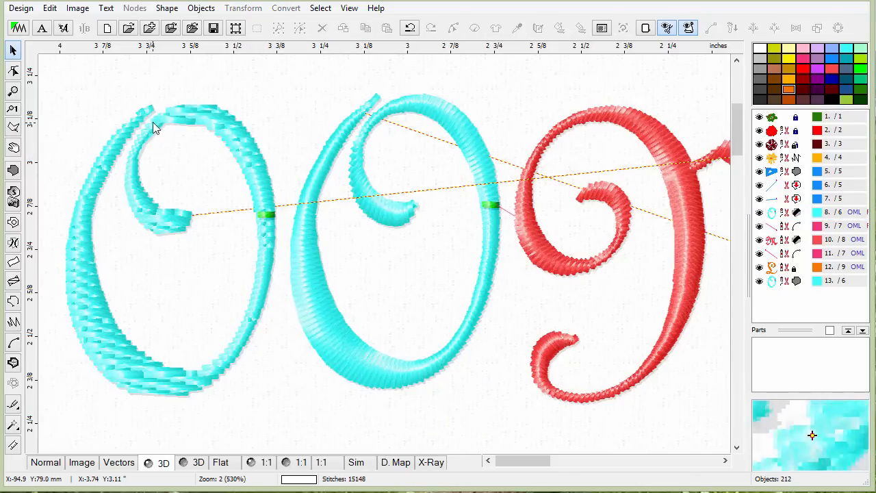
Browse the thread colour catalogue for the copied O and close it without choosing a colour.
{"action": "left_click", "coordinate": [240, 158]}
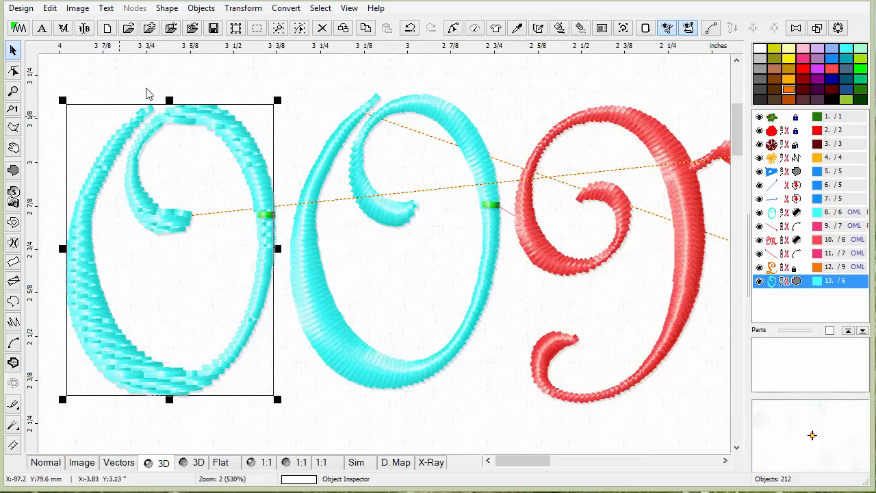
{"action": "left_click", "coordinate": [539, 29]}
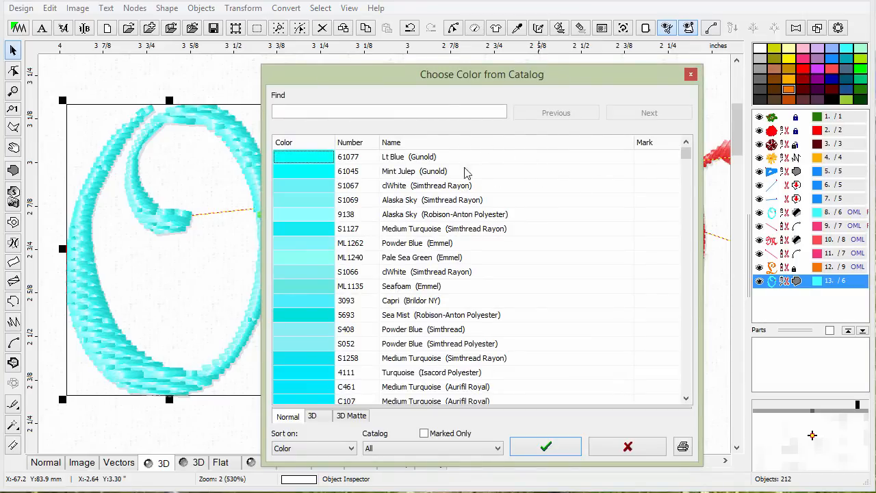
{"action": "left_click_drag", "start_coordinate": [684, 150], "coordinate": [674, 332]}
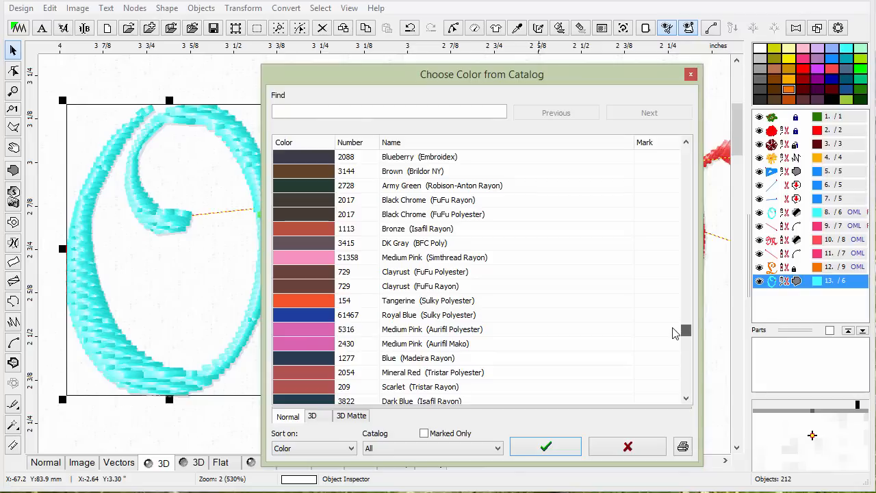
{"action": "left_click", "coordinate": [685, 329]}
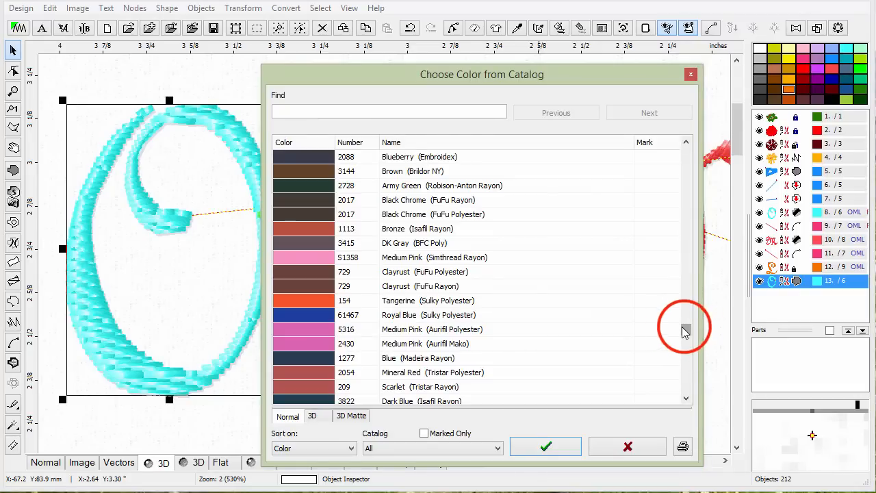
{"action": "left_click_drag", "start_coordinate": [685, 329], "coordinate": [680, 371]}
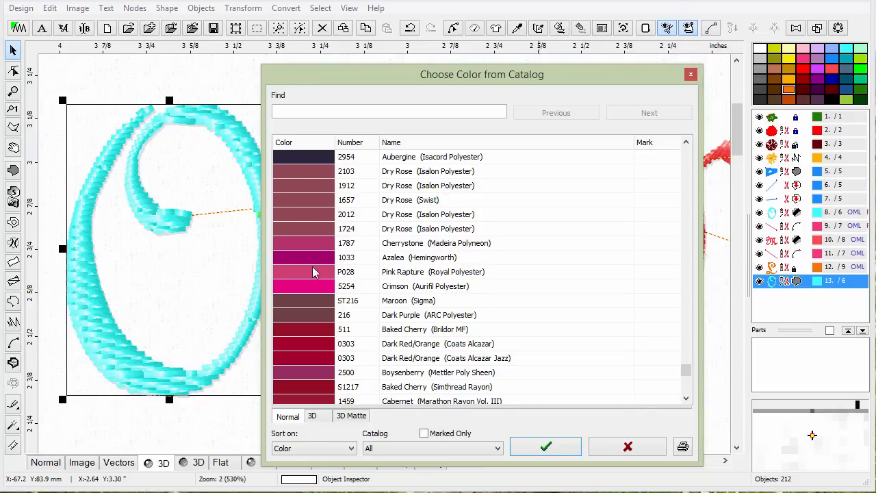
{"action": "left_click", "coordinate": [622, 450]}
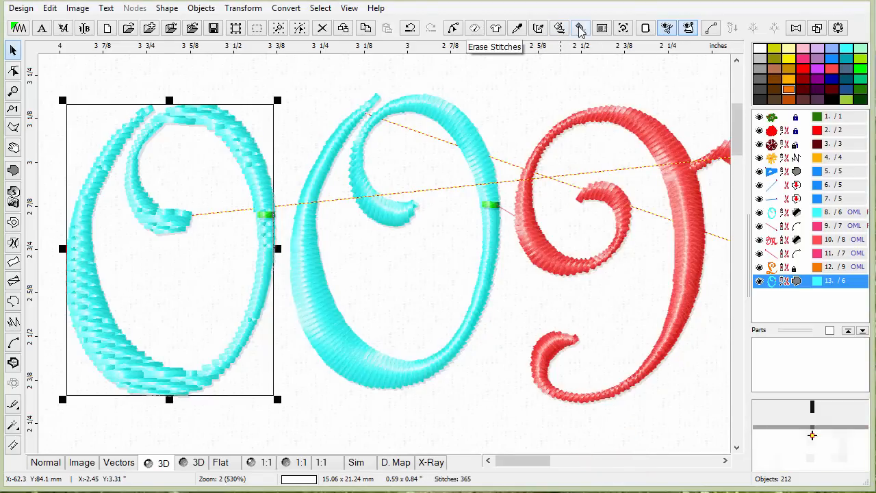
Erase the copied O's stitches and generate them again.
{"action": "left_click", "coordinate": [580, 31]}
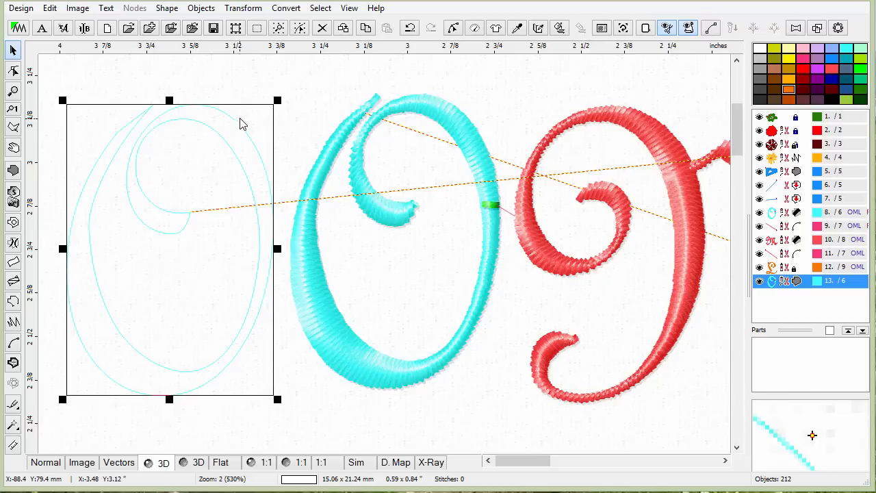
{"action": "left_click", "coordinate": [559, 27]}
{"action": "left_click", "coordinate": [352, 76]}
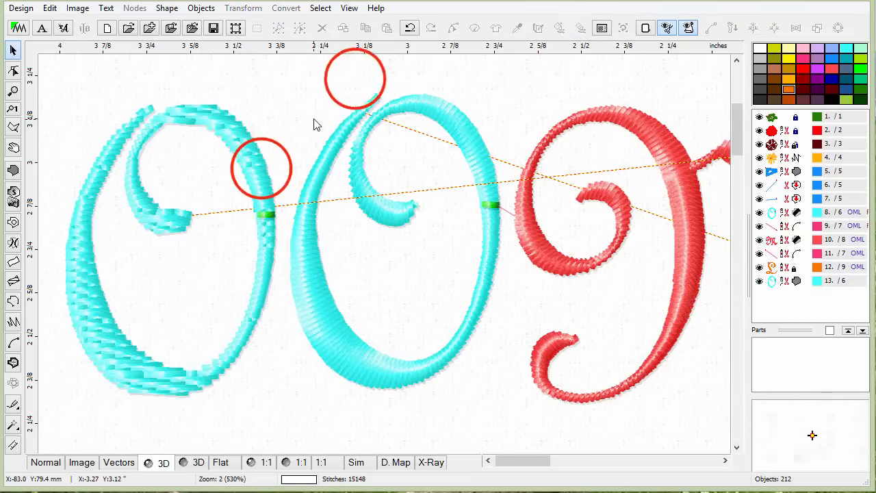
{"action": "left_click", "coordinate": [262, 172]}
{"action": "left_click", "coordinate": [367, 141]}
{"action": "left_click", "coordinate": [305, 205]}
{"action": "left_click", "coordinate": [305, 205]}
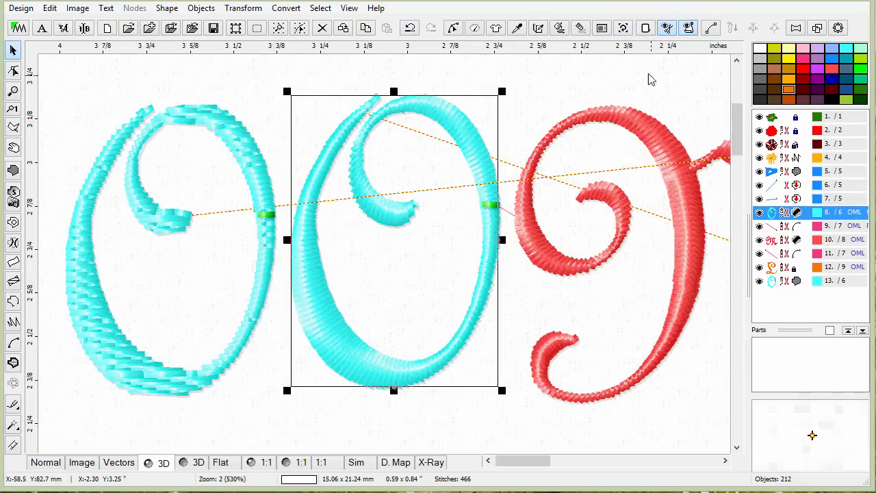
{"action": "left_click_drag", "start_coordinate": [736, 122], "coordinate": [709, 128]}
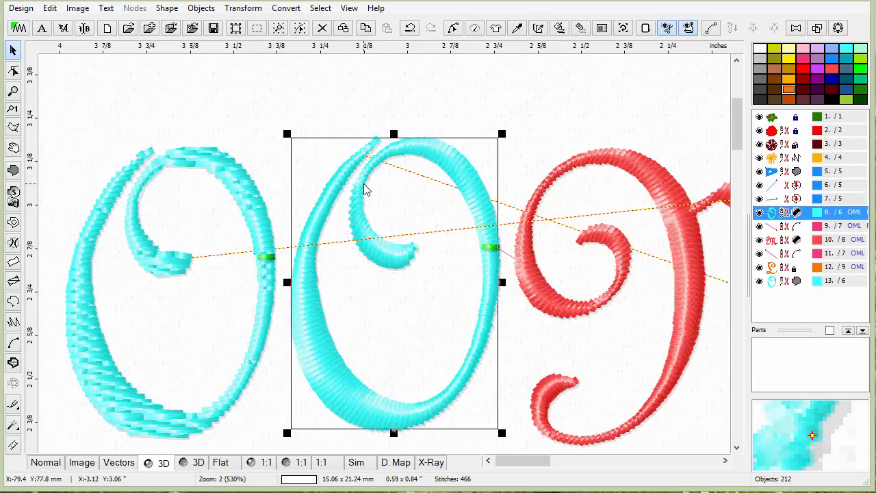
Set the hoop size in the preferences to the Brother Square Hoop 7.9 x 7.9".
{"action": "left_click", "coordinate": [645, 27]}
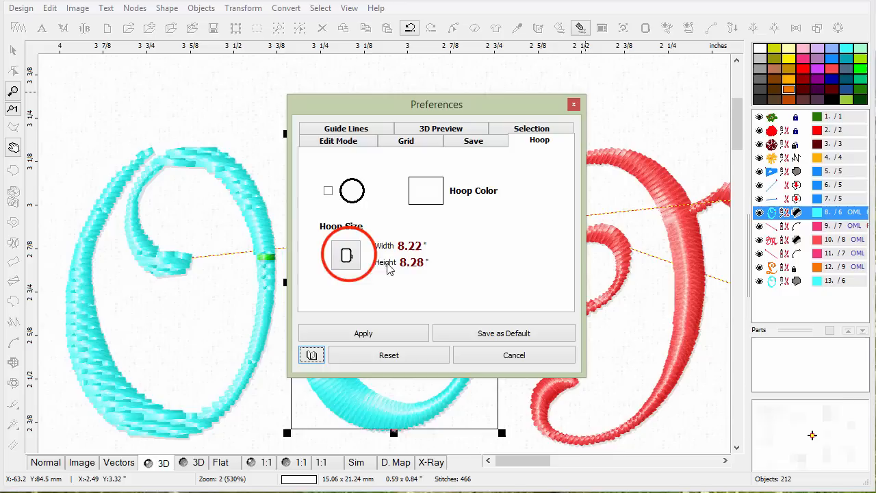
{"action": "left_click", "coordinate": [350, 255]}
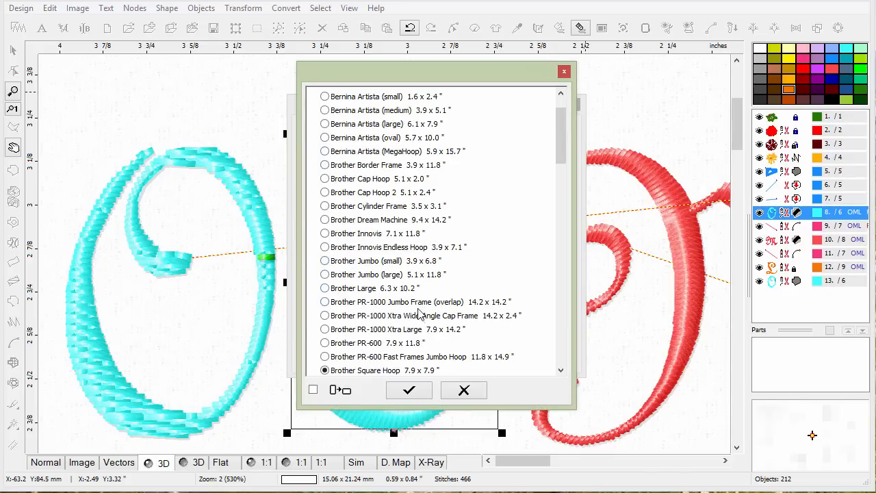
{"action": "left_click", "coordinate": [398, 367]}
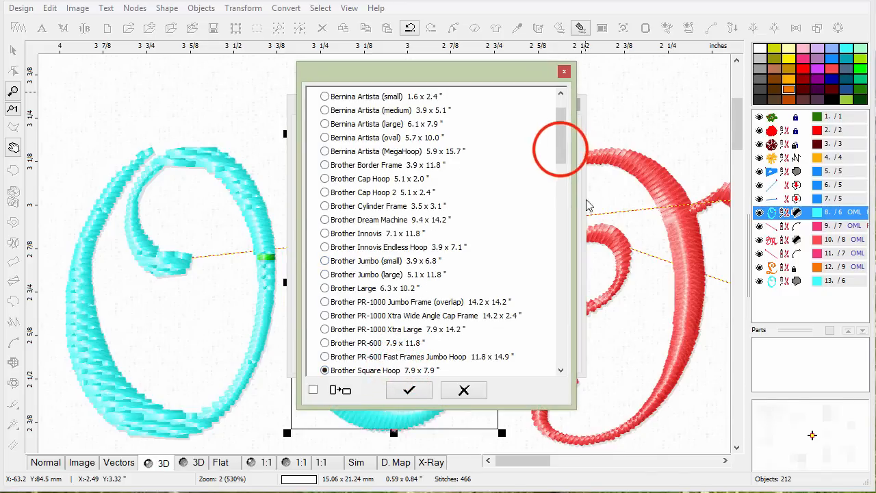
{"action": "left_click_drag", "start_coordinate": [560, 145], "coordinate": [560, 163]}
{"action": "left_click", "coordinate": [411, 392]}
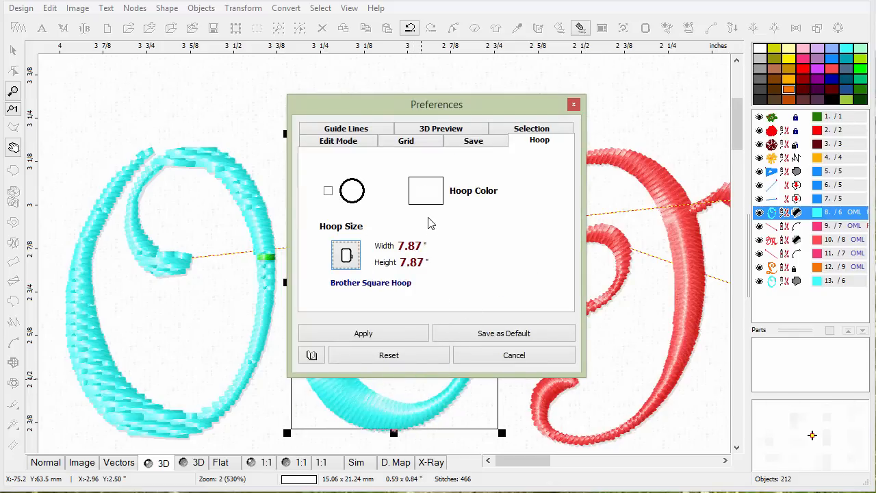
Enable Auto Save and Back-up Files in the save preferences.
{"action": "left_click", "coordinate": [474, 141]}
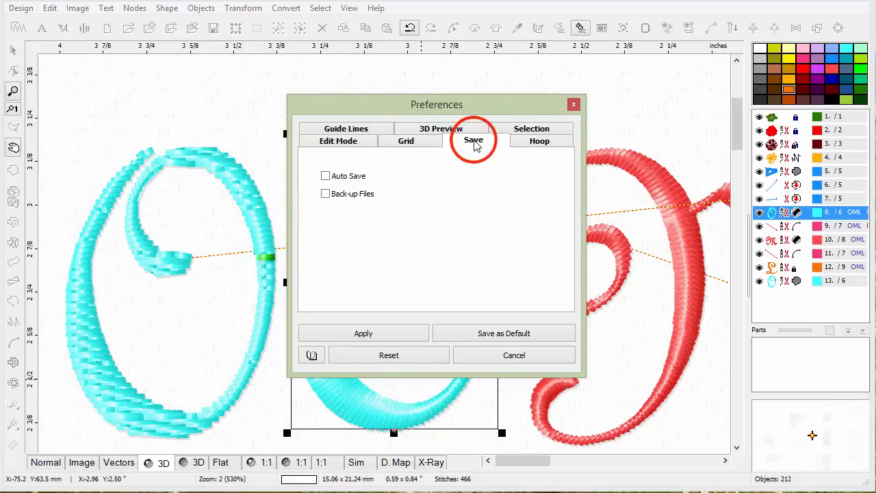
{"action": "left_click", "coordinate": [325, 176]}
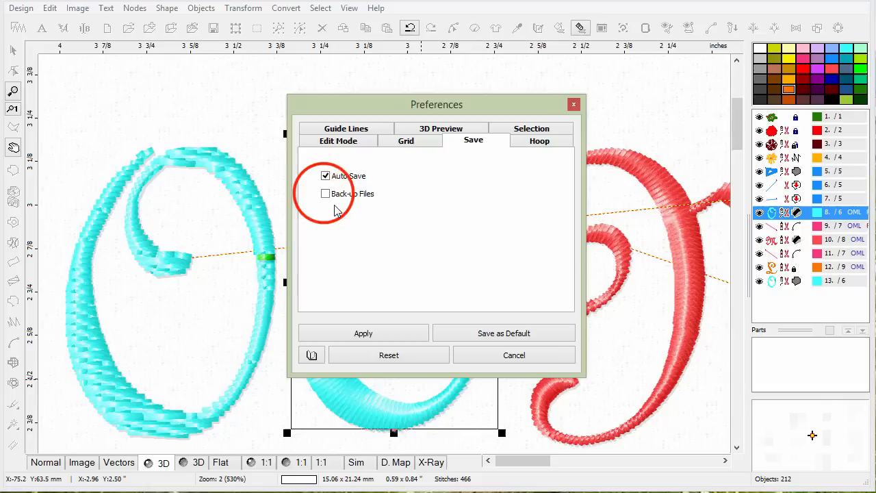
{"action": "left_click", "coordinate": [326, 194]}
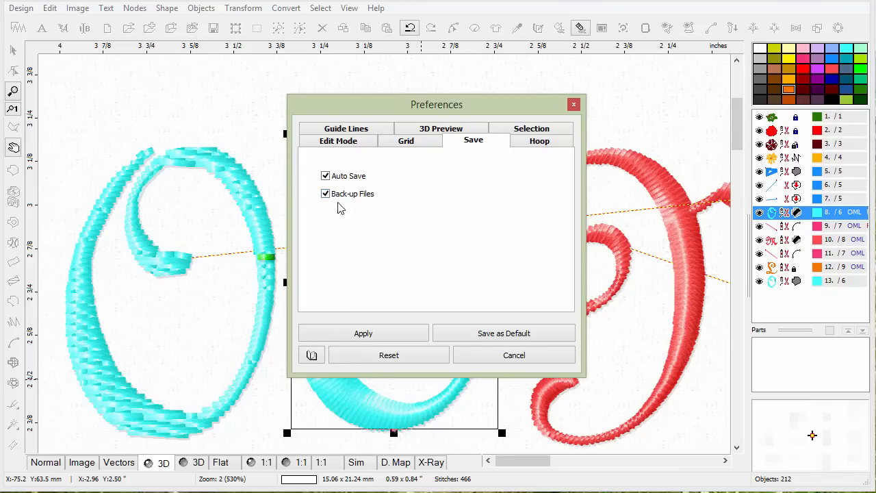
Review the grid, edit mode, selection, 3D preview and guide line preferences, then apply the preferences.
{"action": "left_click", "coordinate": [424, 142]}
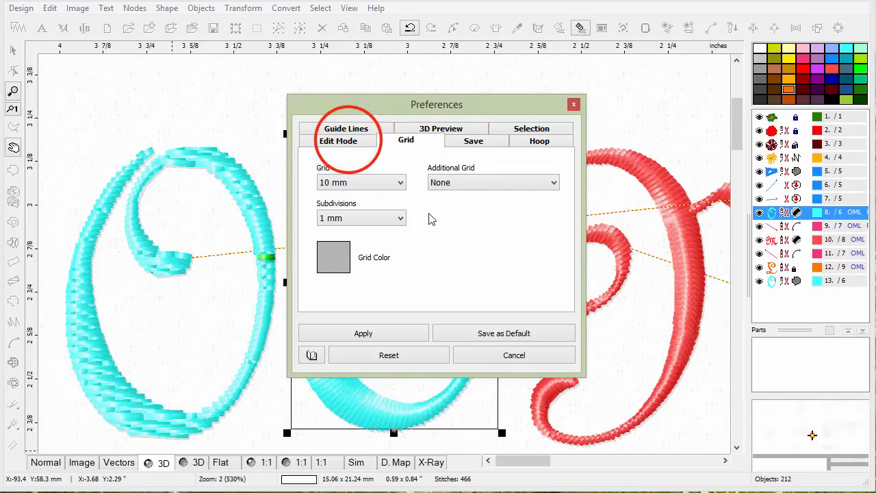
{"action": "left_click", "coordinate": [347, 142]}
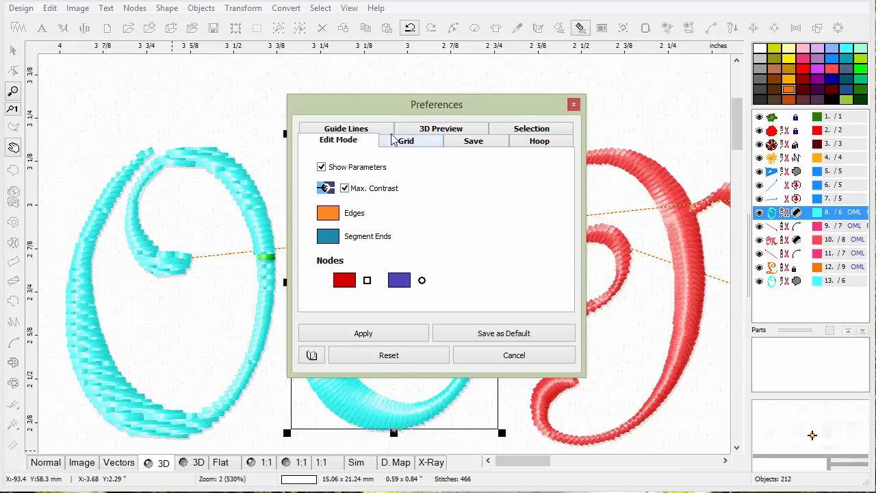
{"action": "left_click", "coordinate": [515, 129]}
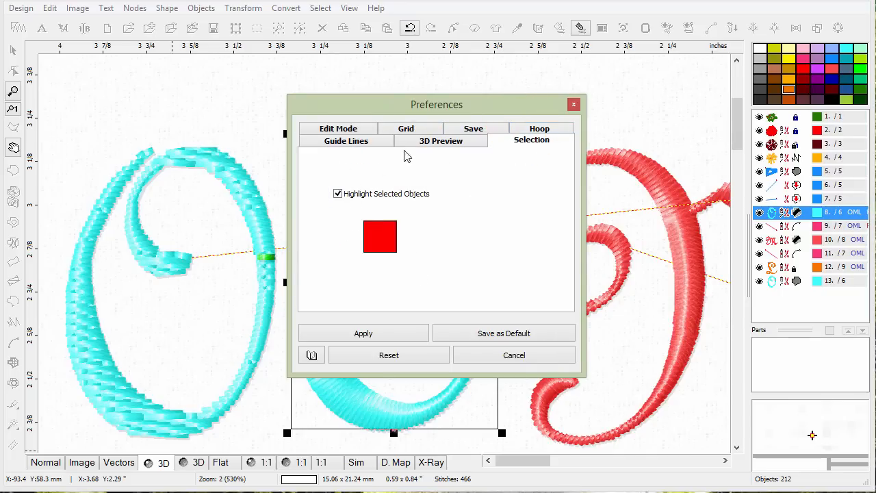
{"action": "left_click", "coordinate": [457, 147]}
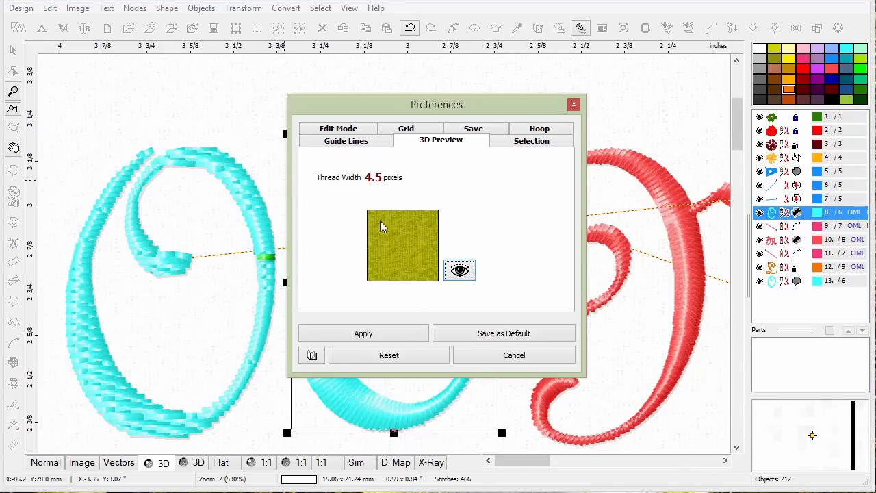
{"action": "left_click", "coordinate": [368, 143]}
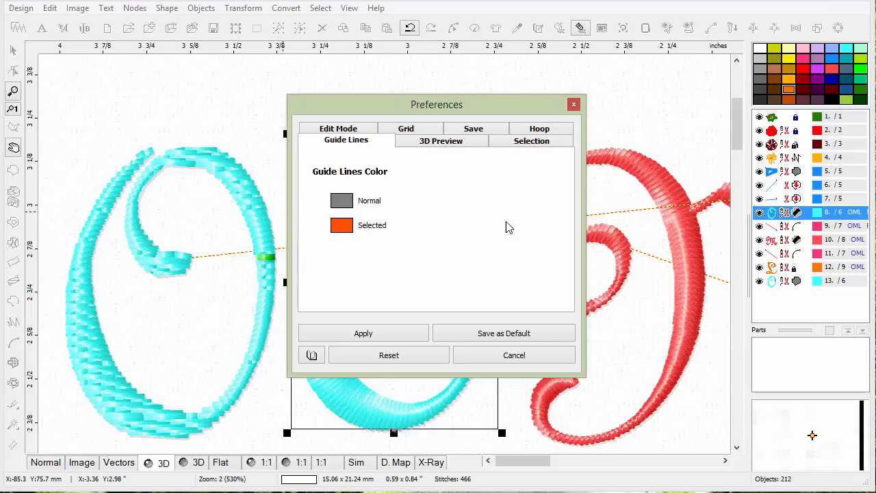
{"action": "left_click", "coordinate": [390, 333]}
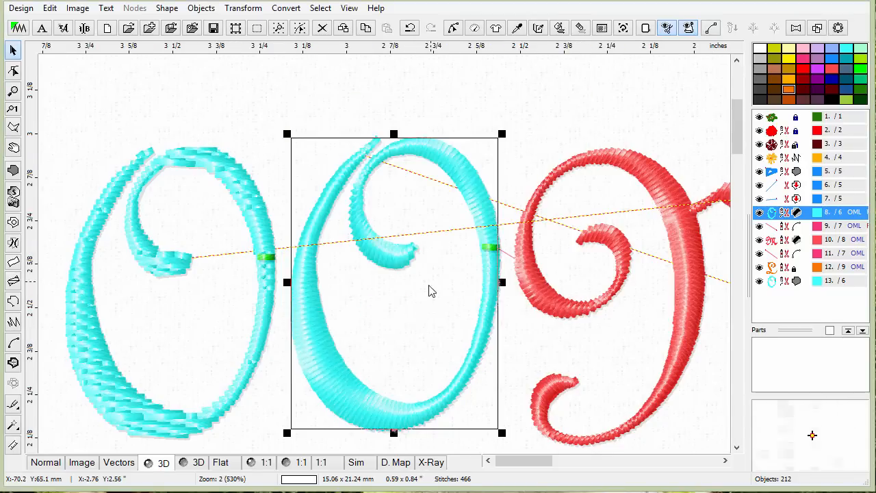
Switch to the normal outline view and move the copied O slightly to the right.
{"action": "left_click", "coordinate": [42, 462]}
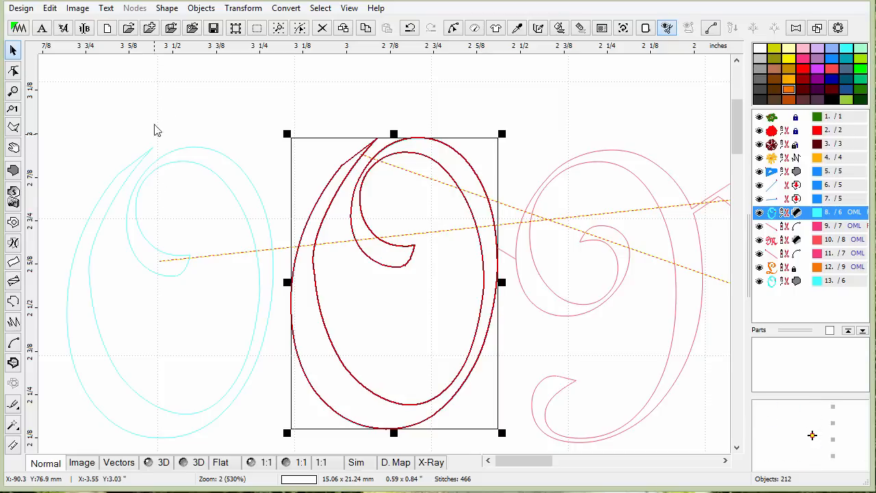
{"action": "left_click", "coordinate": [205, 184]}
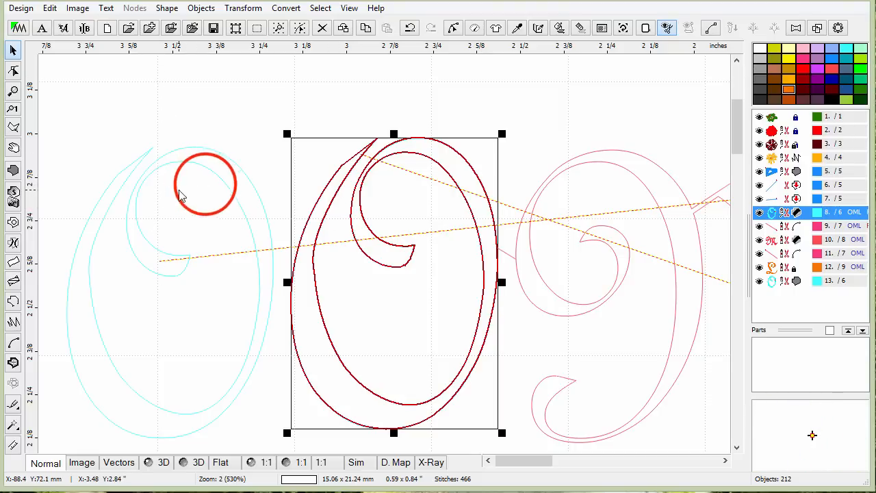
{"action": "left_click", "coordinate": [218, 179]}
{"action": "left_click_drag", "start_coordinate": [217, 180], "coordinate": [248, 176]}
{"action": "left_click", "coordinate": [415, 111]}
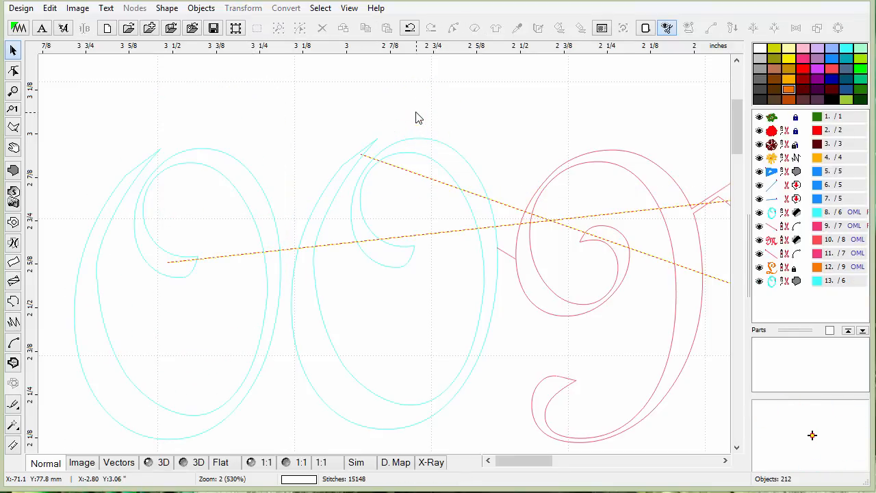
Select the copied O and browse the user patterns, samples and borders tabs before closing the dialog.
{"action": "left_click", "coordinate": [225, 172]}
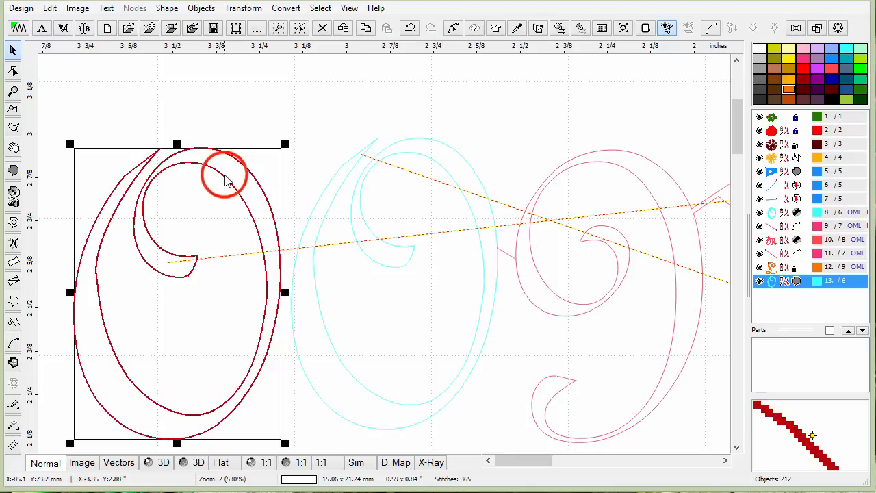
{"action": "left_click", "coordinate": [602, 28]}
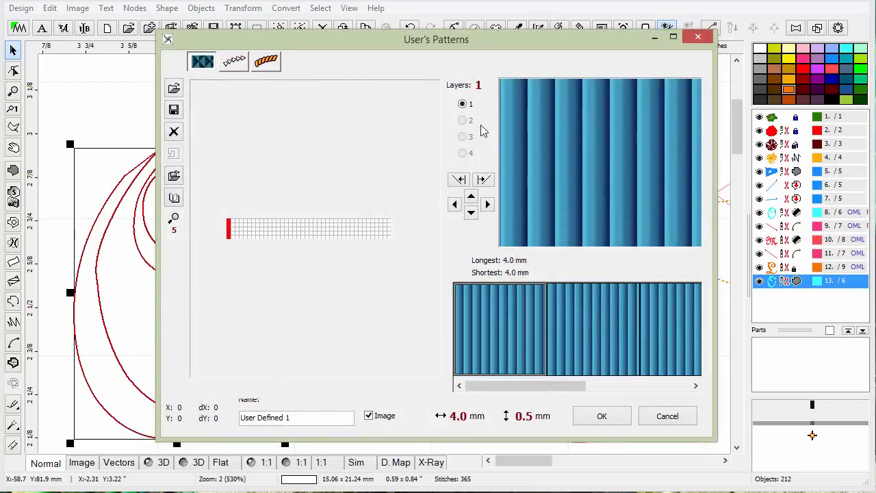
{"action": "left_click", "coordinate": [274, 61]}
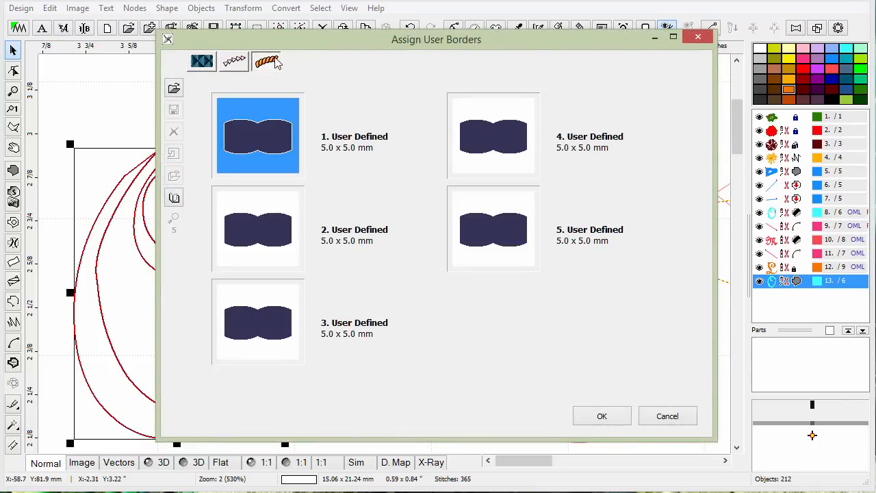
{"action": "left_click", "coordinate": [234, 61]}
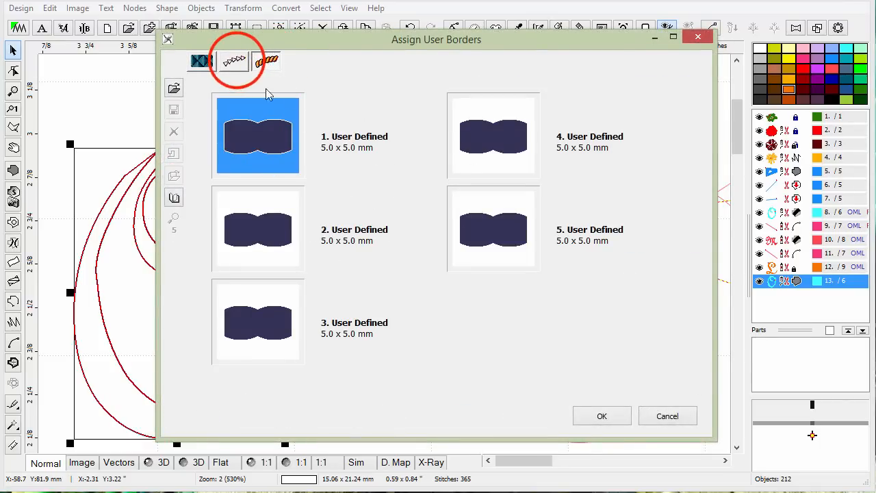
{"action": "left_click", "coordinate": [271, 62]}
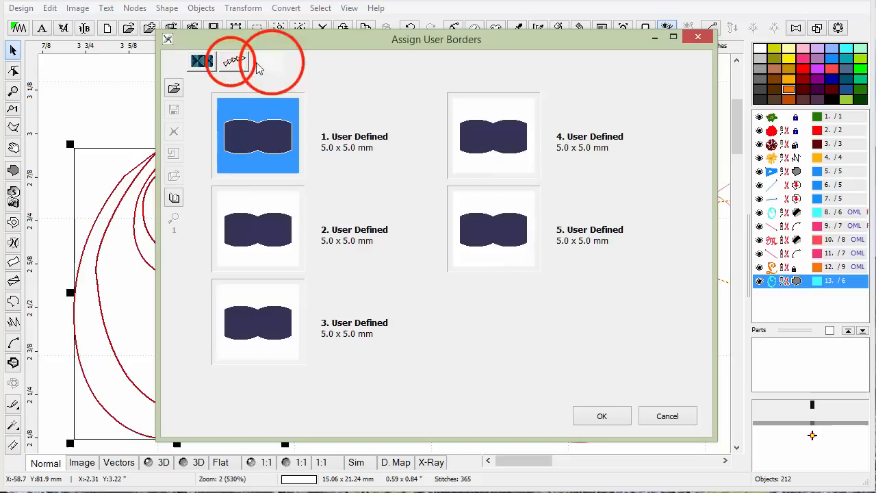
{"action": "left_click", "coordinate": [204, 61]}
{"action": "left_click", "coordinate": [235, 61]}
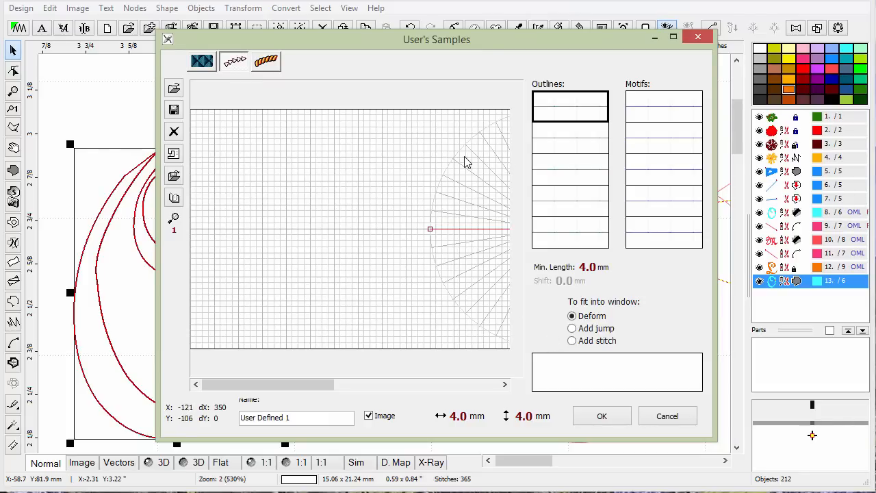
{"action": "left_click", "coordinate": [266, 61]}
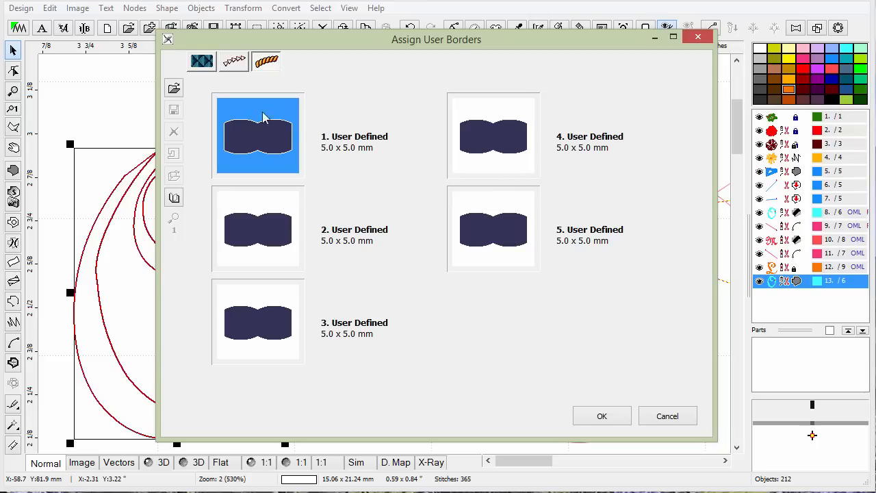
{"action": "left_click", "coordinate": [202, 61]}
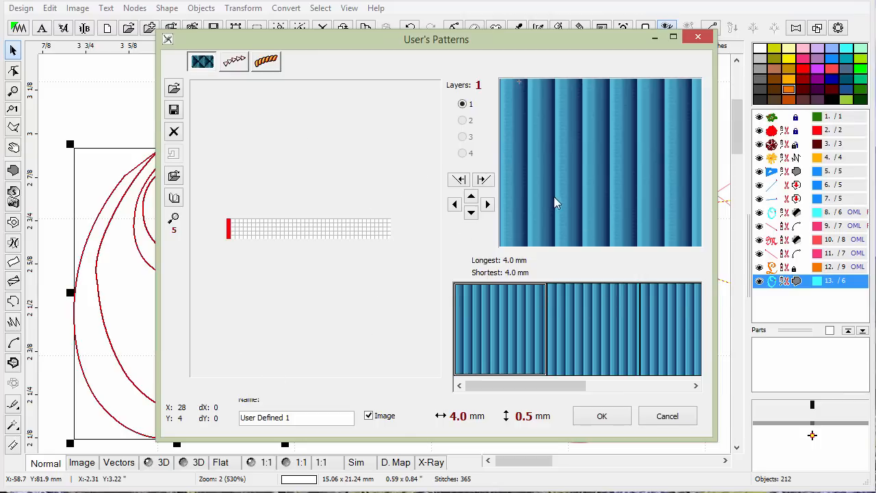
{"action": "left_click", "coordinate": [697, 36]}
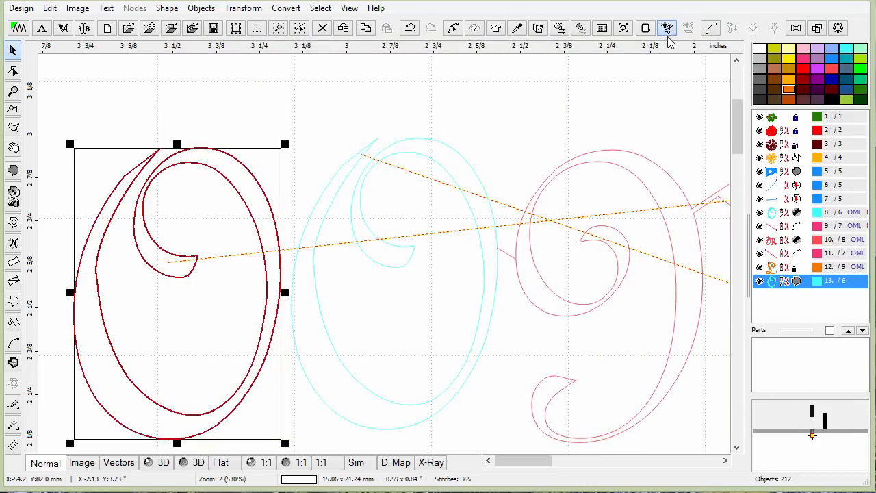
Try the ellipse preset 3 envelope on the copied O and nudge its upper-right corner node.
{"action": "left_click", "coordinate": [796, 31]}
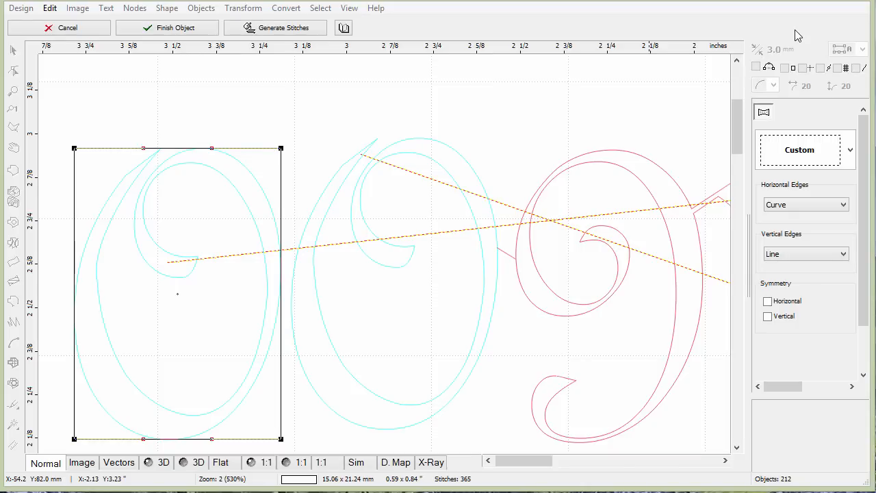
{"action": "left_click", "coordinate": [848, 151]}
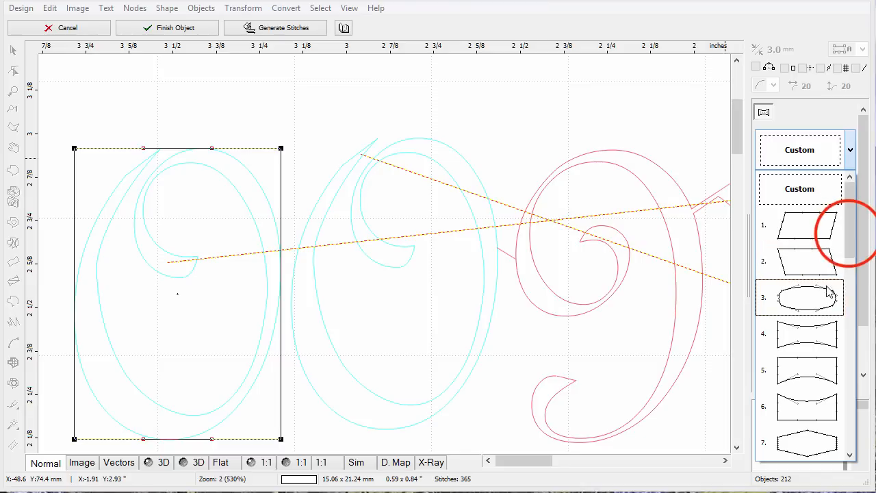
{"action": "scroll", "coordinate": [827, 226], "scroll_direction": "down", "scroll_amount": 1}
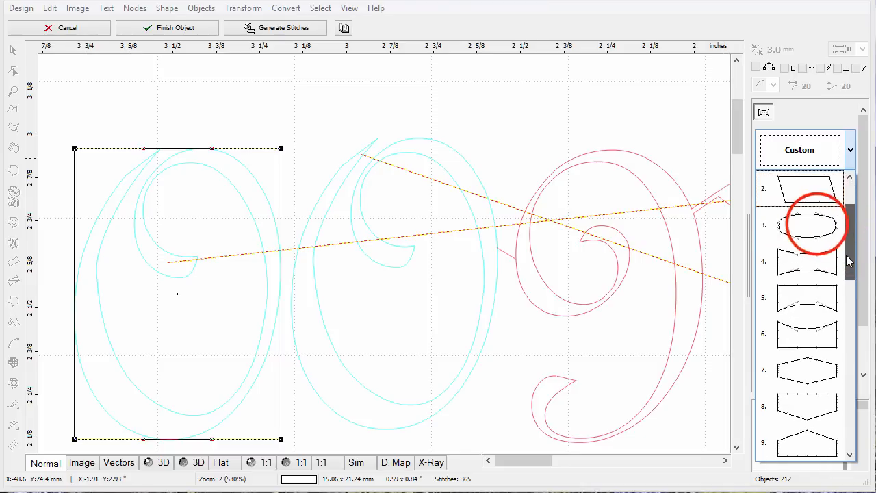
{"action": "left_click", "coordinate": [819, 226]}
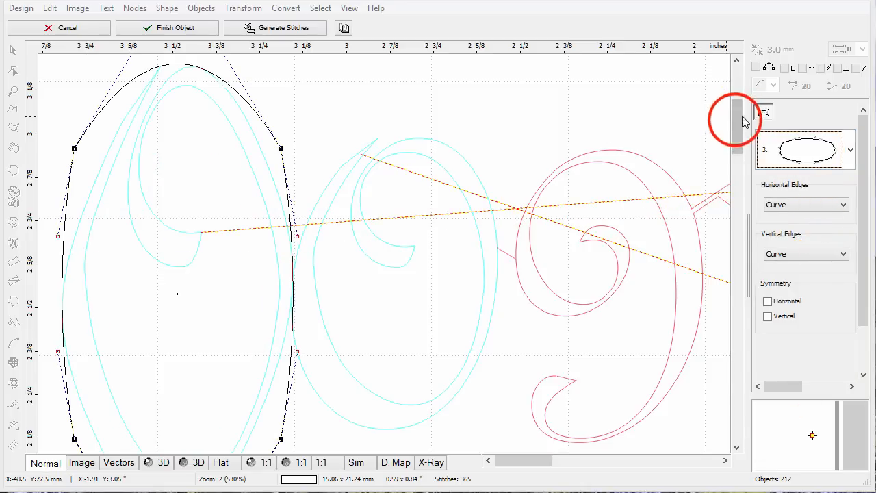
{"action": "left_click", "coordinate": [212, 147]}
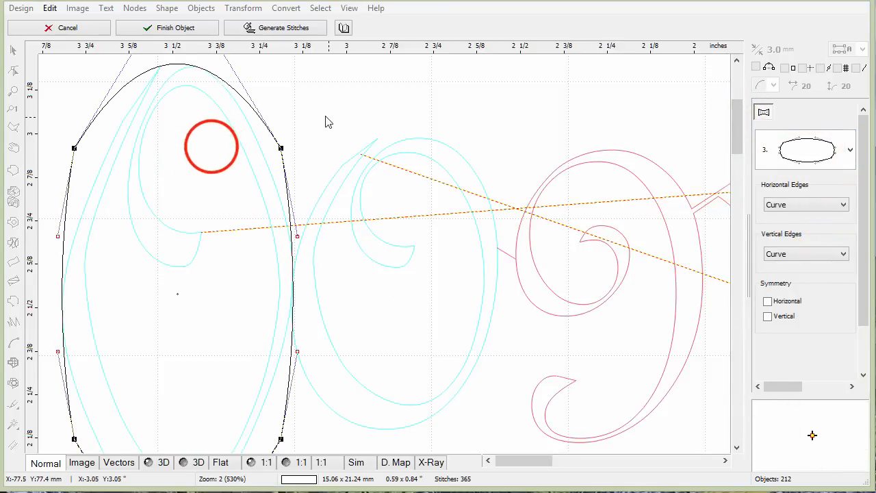
{"action": "mouse_move", "coordinate": [281, 148]}
{"action": "left_mouse_down"}
{"action": "mouse_move", "coordinate": [344, 130]}
{"action": "mouse_move", "coordinate": [284, 157]}
{"action": "left_mouse_up"}
Try envelope presets 5 and 27 on the O, reopening the edge options, then cancel the envelope.
{"action": "left_click", "coordinate": [850, 149]}
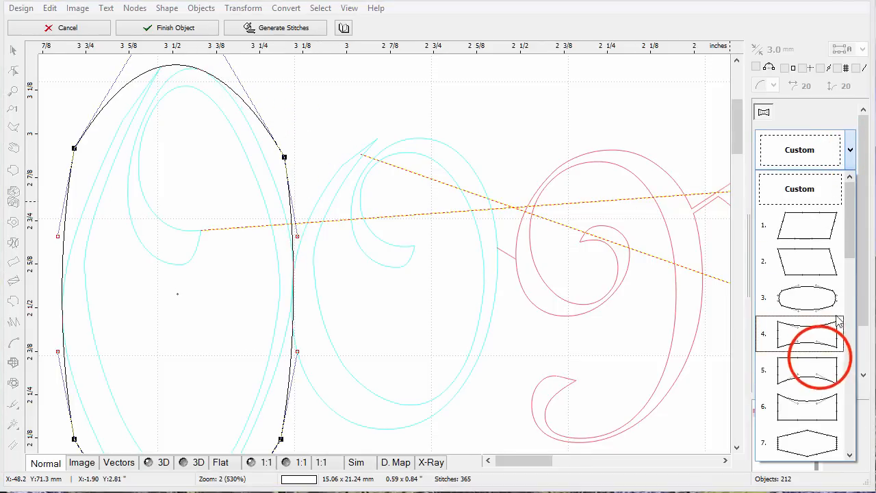
{"action": "left_click", "coordinate": [820, 357]}
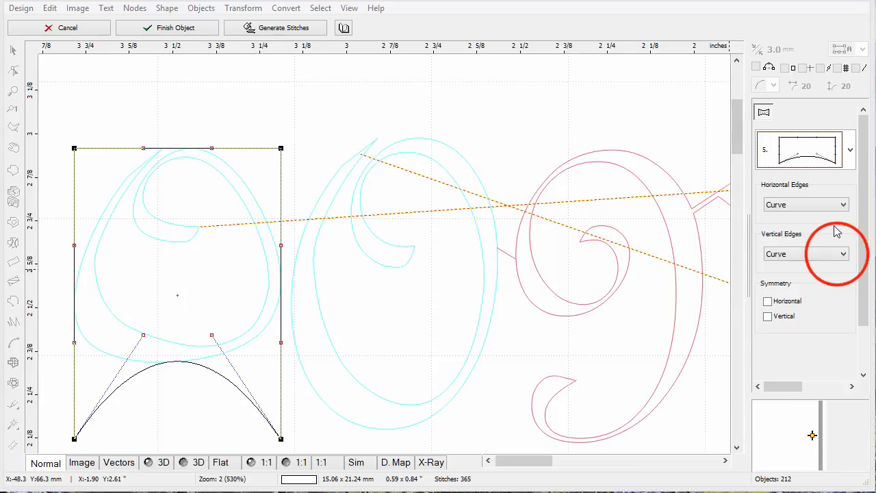
{"action": "left_click", "coordinate": [841, 254]}
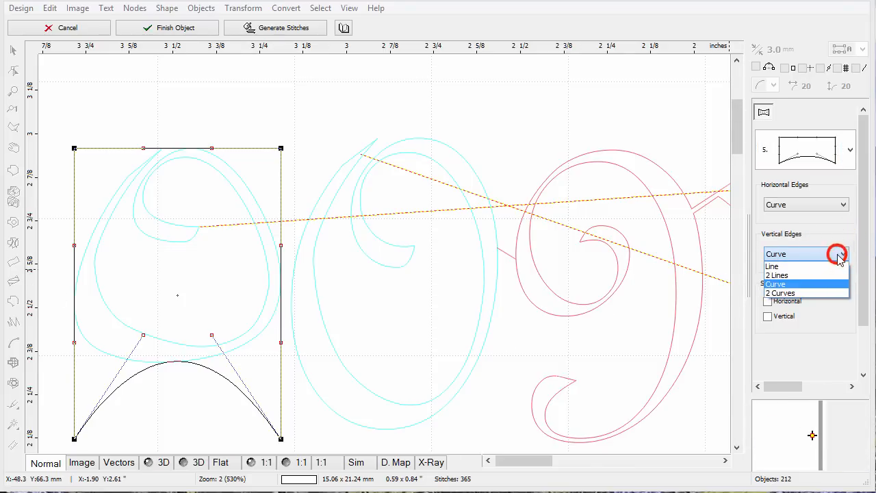
{"action": "left_click", "coordinate": [840, 254]}
{"action": "left_click", "coordinate": [843, 205]}
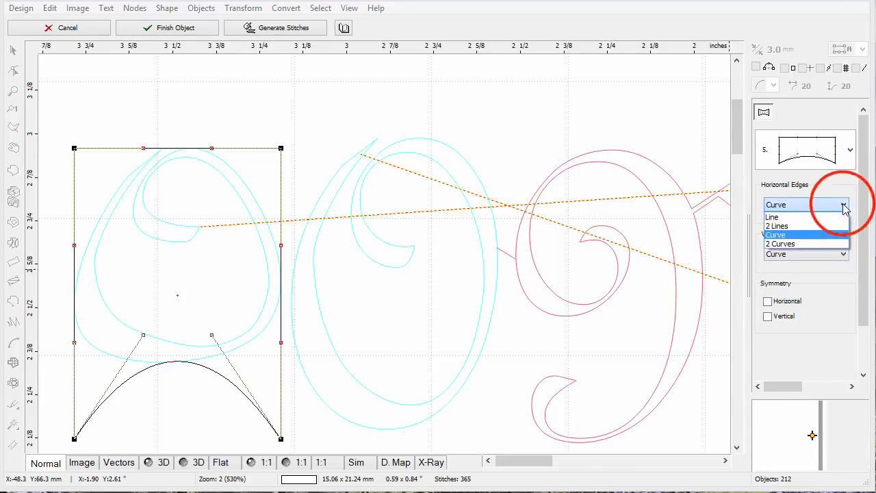
{"action": "left_click", "coordinate": [849, 150]}
{"action": "left_click", "coordinate": [848, 149]}
{"action": "left_click_drag", "start_coordinate": [847, 252], "coordinate": [849, 400]}
{"action": "left_click", "coordinate": [796, 438]}
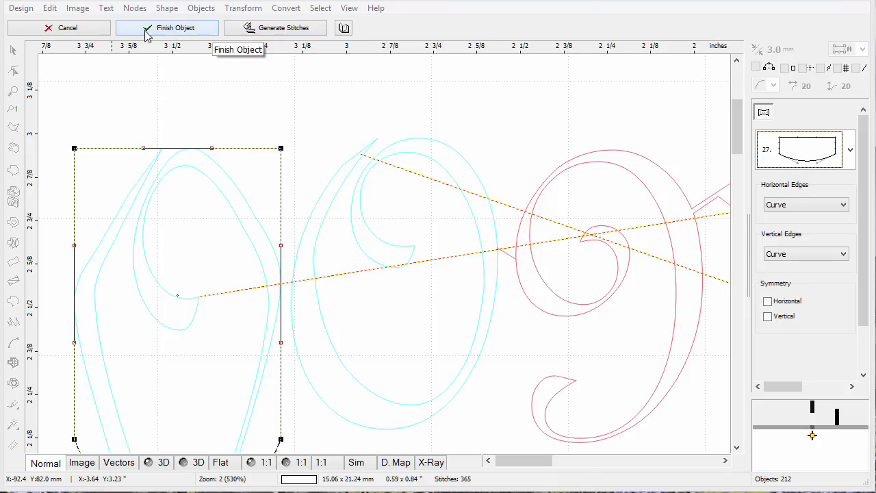
{"action": "left_click", "coordinate": [75, 31]}
Zoom out, switch to the 3D view and select the second O, M and L letters together.
{"action": "left_click", "coordinate": [268, 137]}
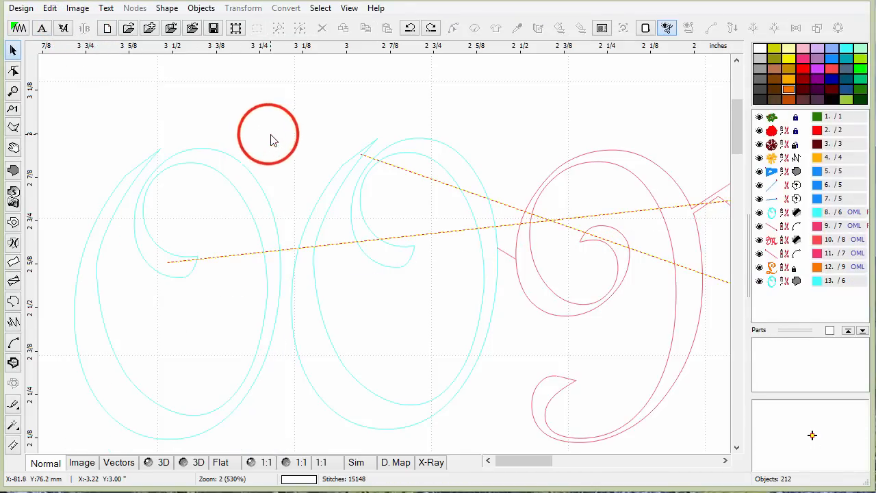
{"action": "right_click", "coordinate": [287, 255]}
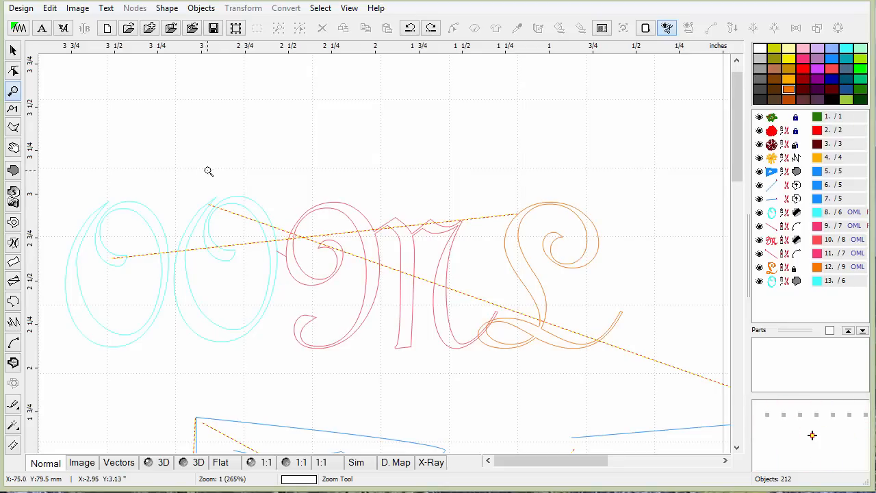
{"action": "left_click", "coordinate": [18, 52]}
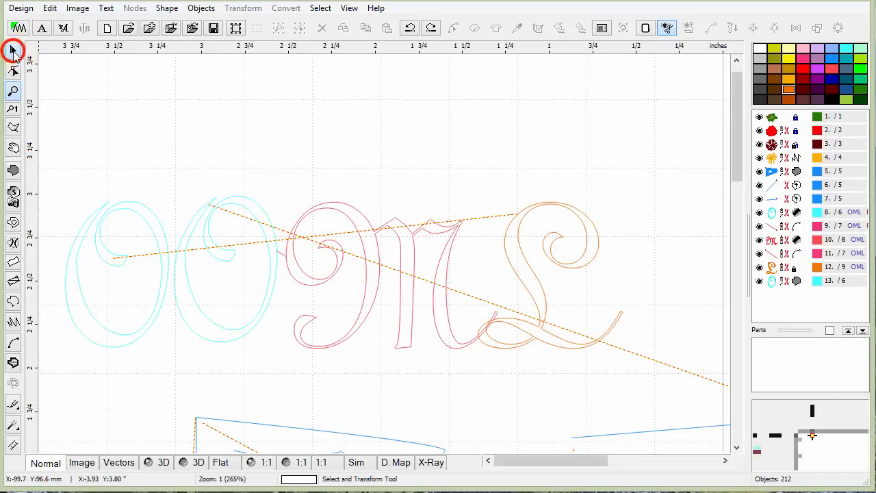
{"action": "left_click", "coordinate": [157, 461]}
{"action": "left_click", "coordinate": [184, 174]}
{"action": "left_click_drag", "start_coordinate": [184, 175], "coordinate": [626, 366]}
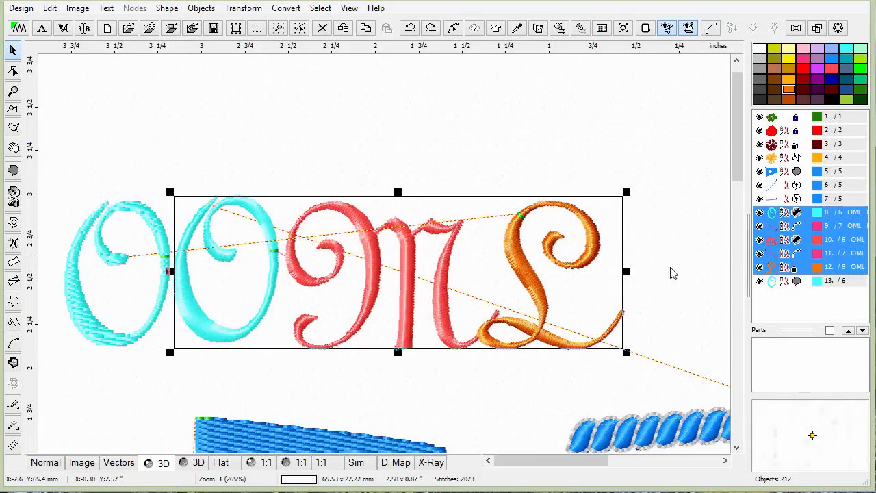
Open the envelope for the selected letters and apply the arched preset 26 after trying preset 21.
{"action": "left_click", "coordinate": [795, 27]}
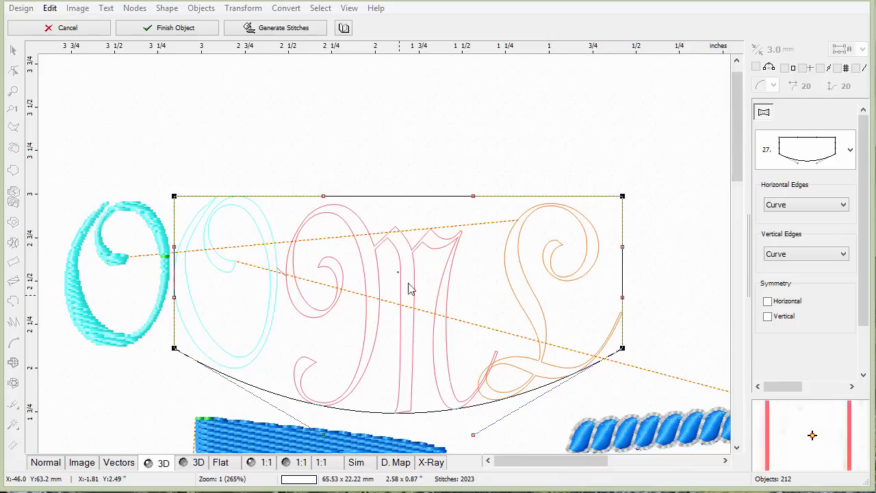
{"action": "left_click", "coordinate": [850, 149]}
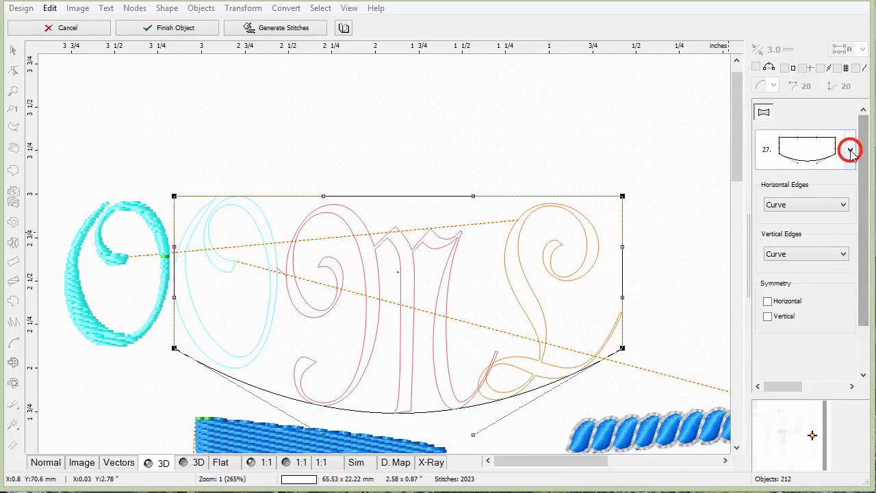
{"action": "left_click", "coordinate": [837, 231]}
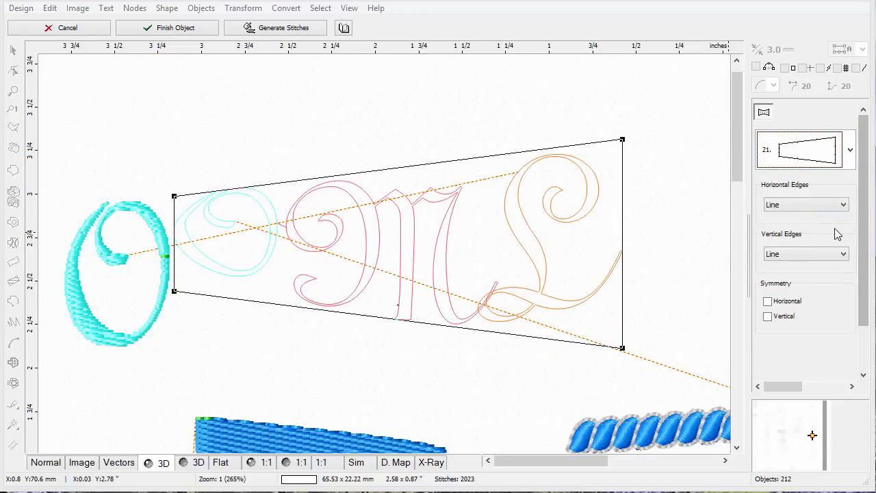
{"action": "left_click", "coordinate": [850, 151]}
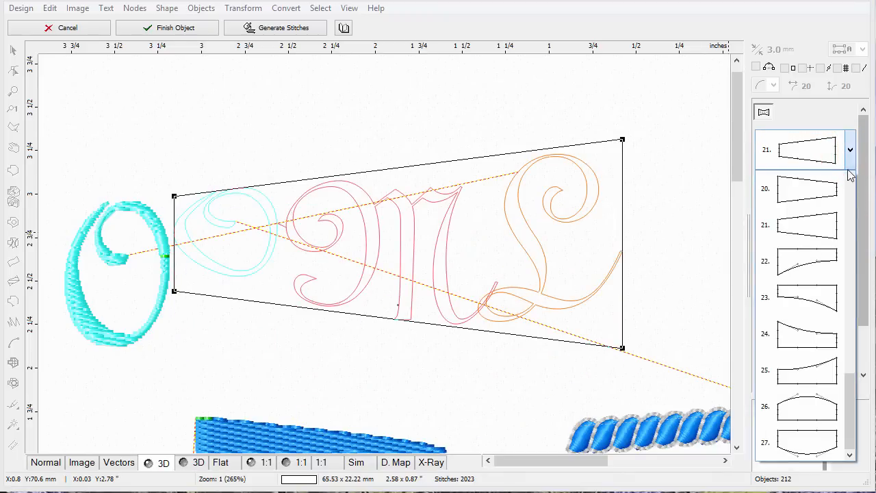
{"action": "left_click", "coordinate": [813, 407]}
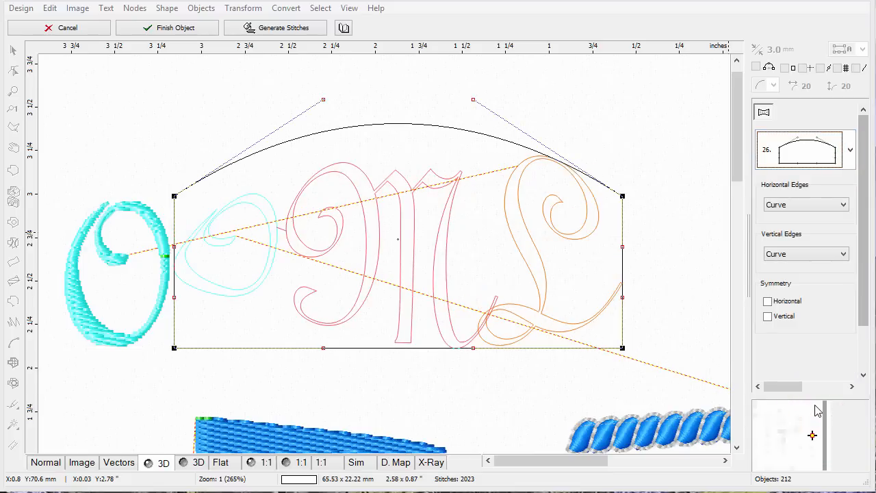
Raise the envelope's top curve handles and pull the bottom-right corner inward.
{"action": "left_click", "coordinate": [473, 99]}
{"action": "left_click", "coordinate": [472, 99]}
{"action": "left_click", "coordinate": [472, 98]}
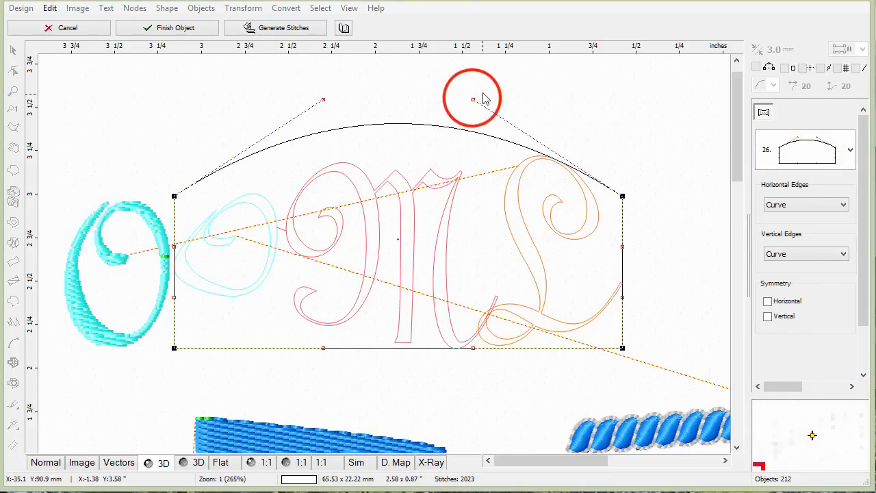
{"action": "left_click_drag", "start_coordinate": [473, 99], "coordinate": [479, 62]}
{"action": "mouse_move", "coordinate": [323, 99]}
{"action": "left_mouse_down"}
{"action": "mouse_move", "coordinate": [336, 86]}
{"action": "mouse_move", "coordinate": [334, 62]}
{"action": "left_mouse_up"}
{"action": "left_click", "coordinate": [622, 347]}
{"action": "left_click_drag", "start_coordinate": [623, 338], "coordinate": [590, 337]}
Move the envelope's bottom-left corner inward and readjust both top curve handles.
{"action": "left_click", "coordinate": [174, 346]}
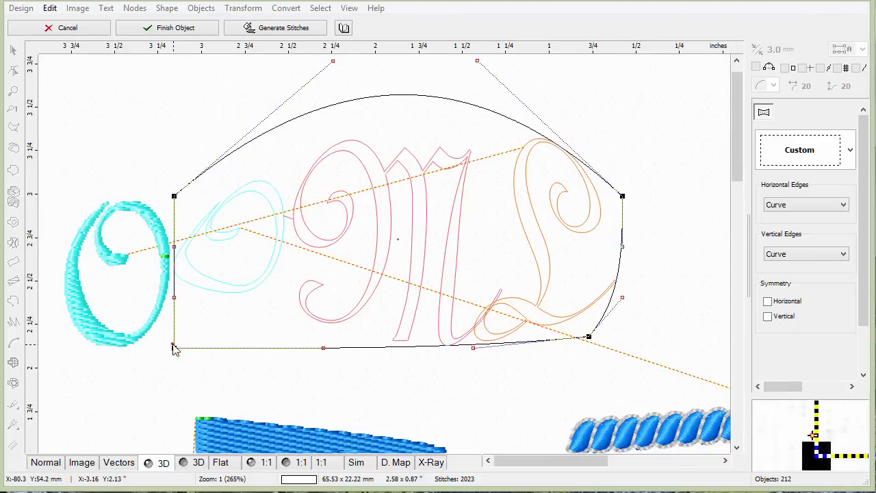
{"action": "left_click_drag", "start_coordinate": [180, 348], "coordinate": [220, 336]}
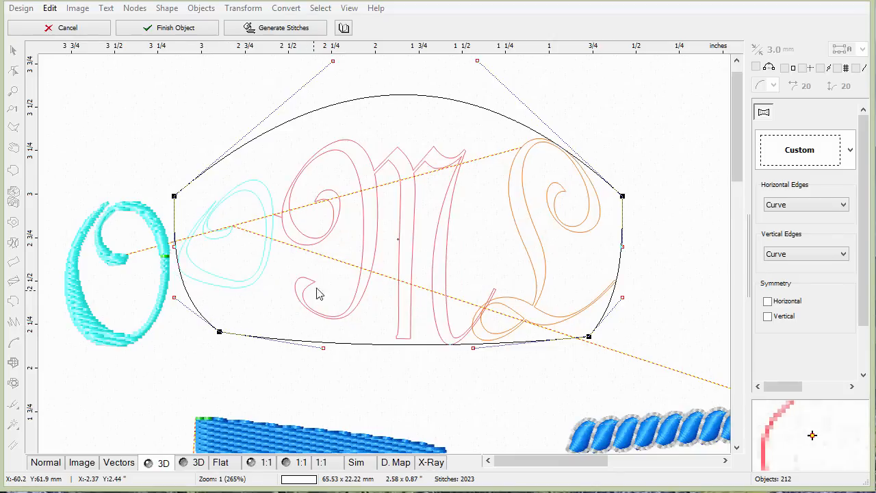
{"action": "left_click_drag", "start_coordinate": [478, 62], "coordinate": [457, 73]}
{"action": "left_click_drag", "start_coordinate": [334, 68], "coordinate": [345, 52]}
{"action": "left_click", "coordinate": [455, 73]}
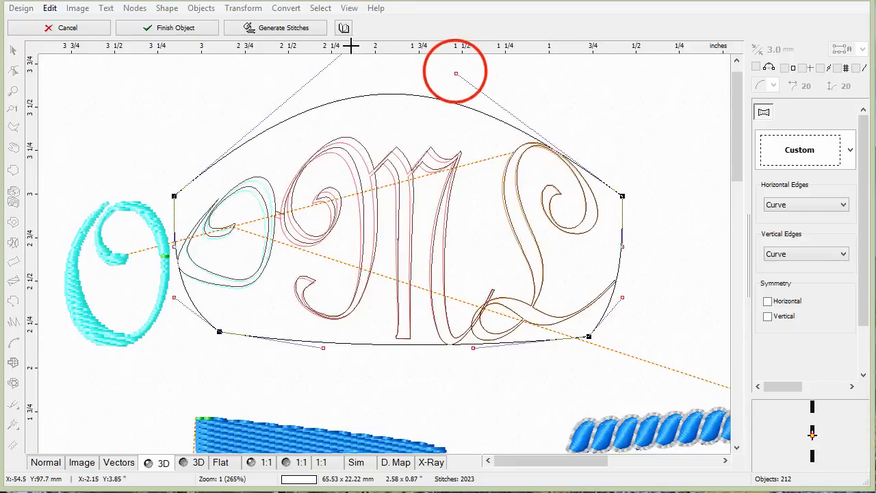
{"action": "left_click_drag", "start_coordinate": [454, 72], "coordinate": [439, 52]}
{"action": "left_click", "coordinate": [851, 151]}
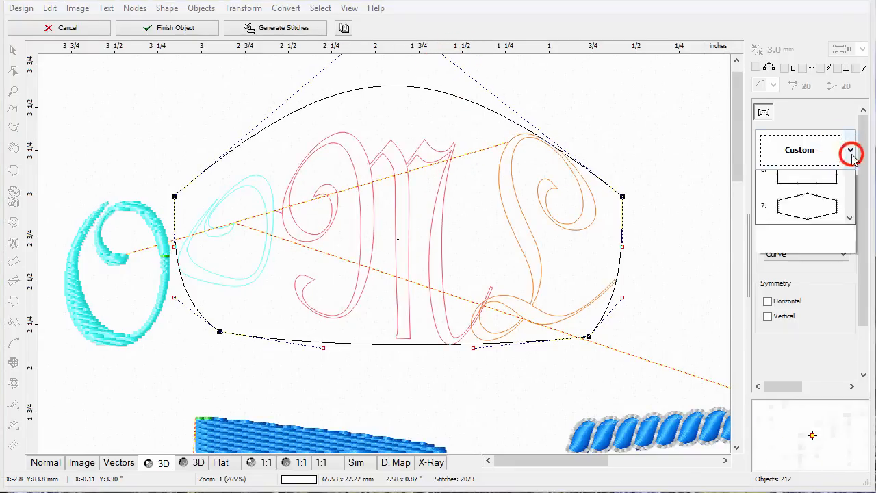
{"action": "left_click_drag", "start_coordinate": [866, 229], "coordinate": [864, 428]}
{"action": "left_click", "coordinate": [811, 410]}
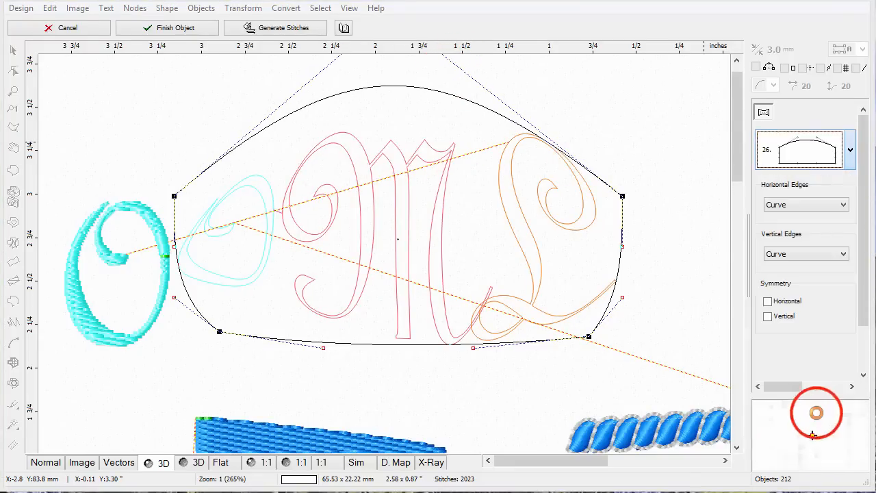
{"action": "left_click", "coordinate": [572, 293]}
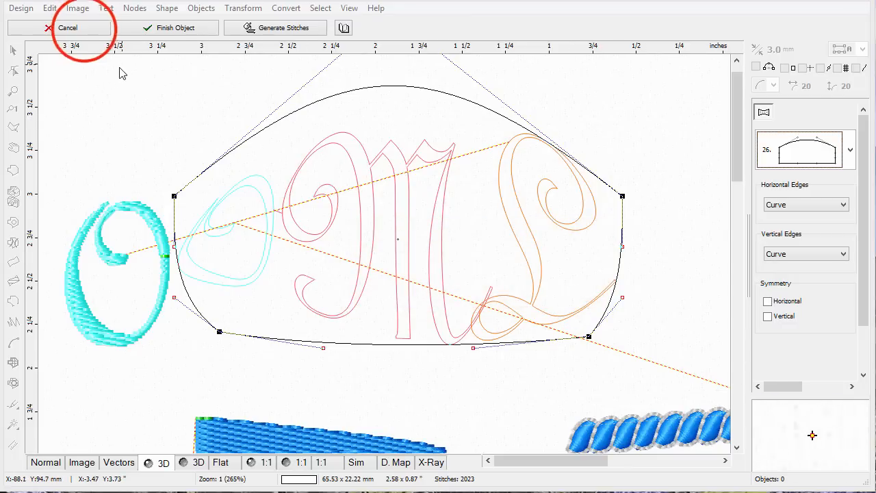
Cancel the envelope on the second O, M and L letters and deselect them.
{"action": "left_click", "coordinate": [74, 27]}
{"action": "left_click", "coordinate": [406, 157]}
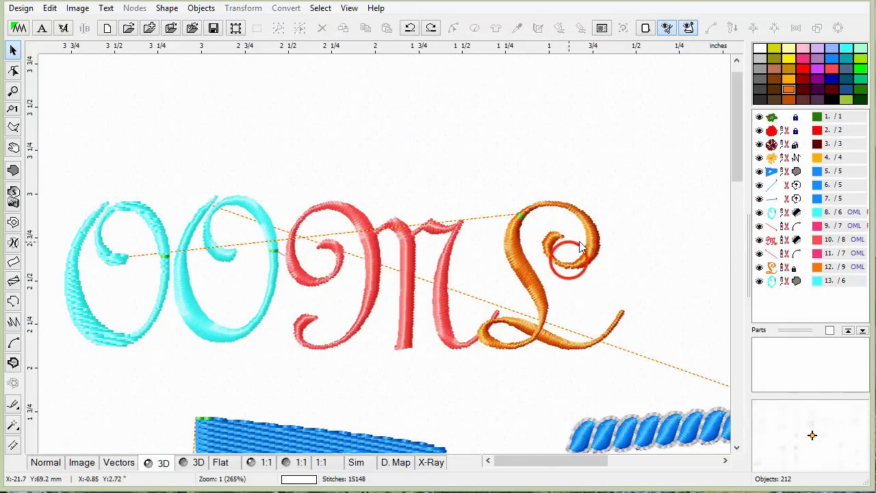
Create an automatic outline around the L letter and arrange it into a compact outline.
{"action": "left_click", "coordinate": [572, 265]}
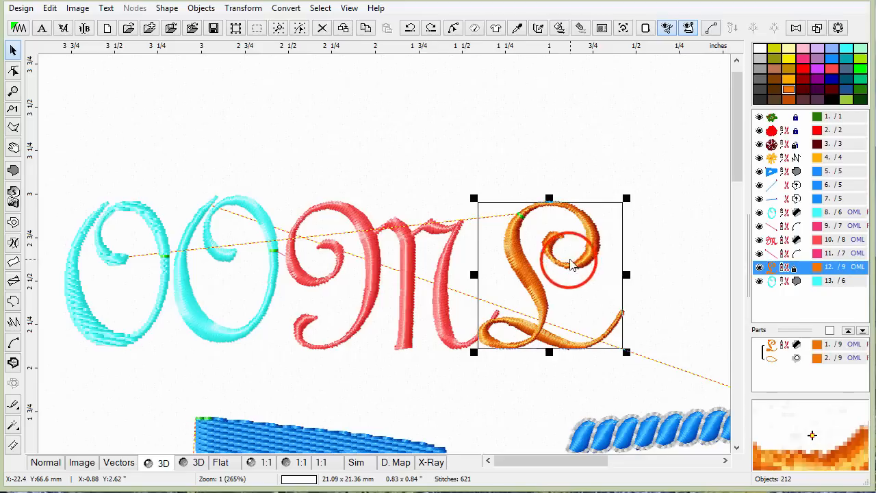
{"action": "left_click", "coordinate": [817, 28]}
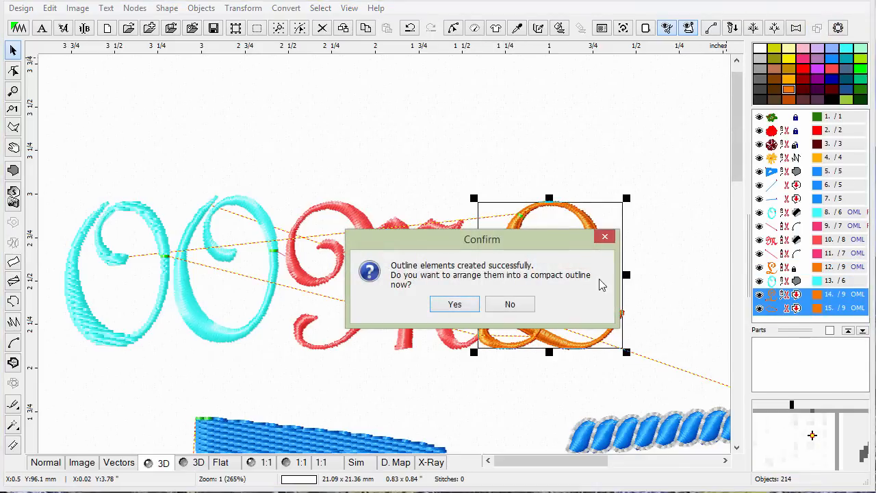
{"action": "left_click", "coordinate": [459, 309]}
{"action": "left_click", "coordinate": [441, 306]}
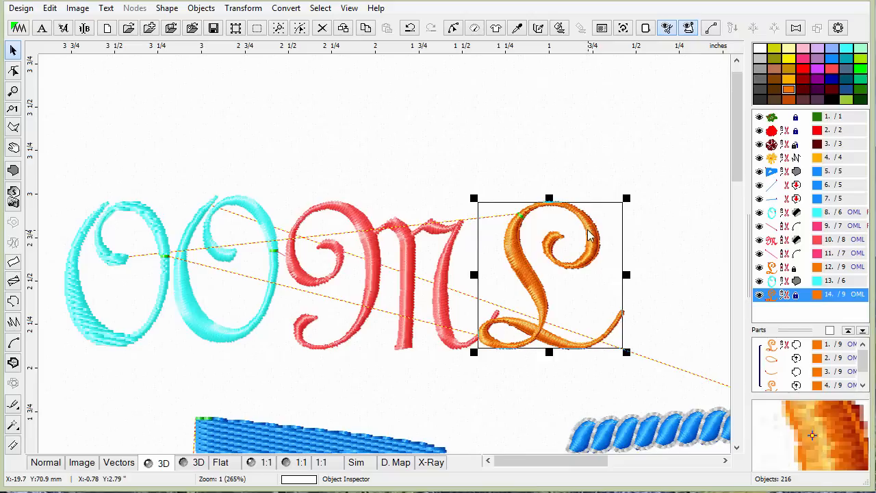
Recolour the L's new outline object to black.
{"action": "left_click", "coordinate": [787, 91]}
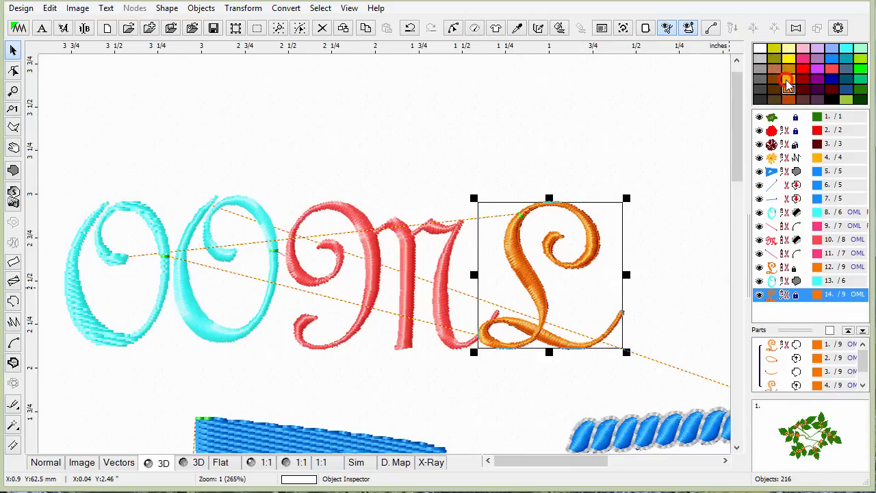
{"action": "left_click_drag", "start_coordinate": [771, 297], "coordinate": [772, 297]}
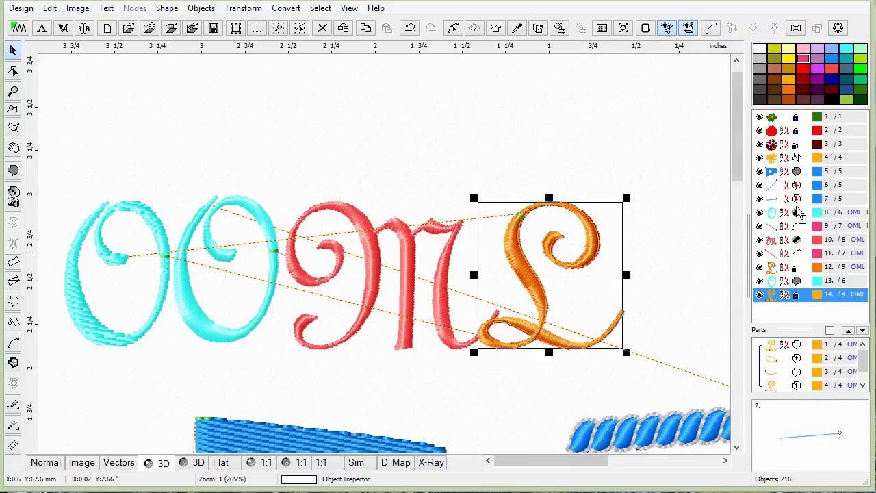
{"action": "left_click", "coordinate": [772, 296]}
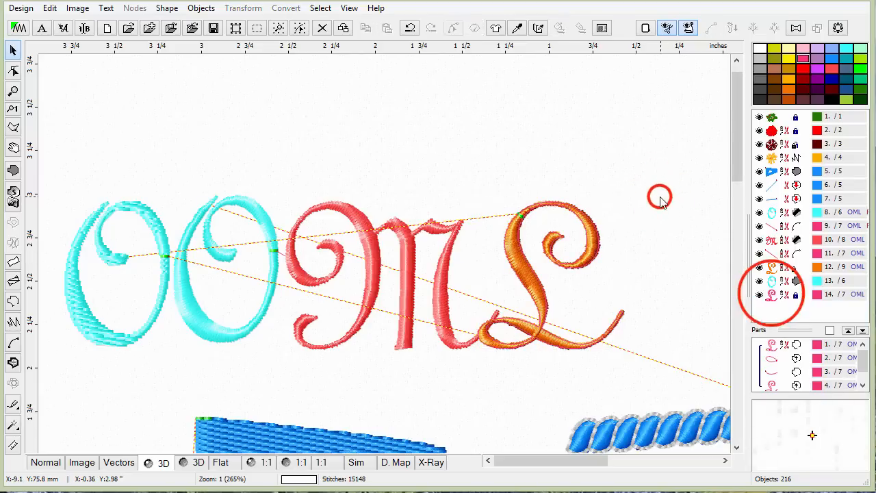
{"action": "left_click", "coordinate": [692, 256]}
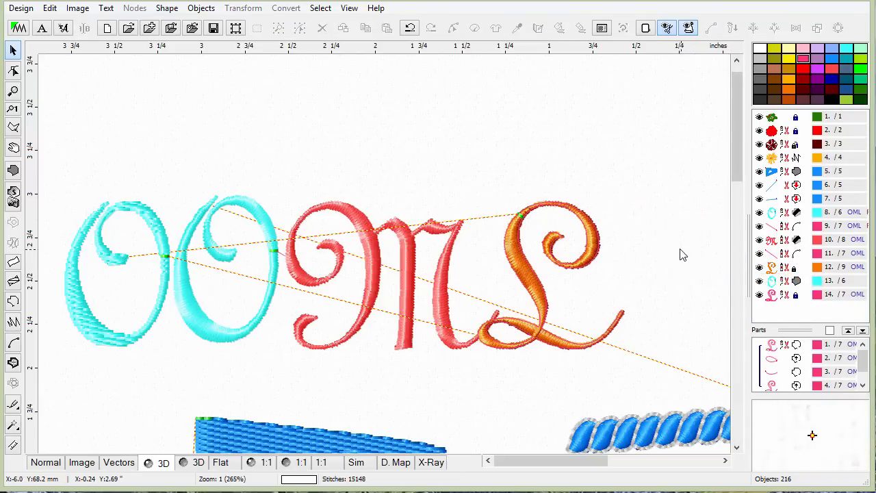
{"action": "left_click", "coordinate": [774, 296]}
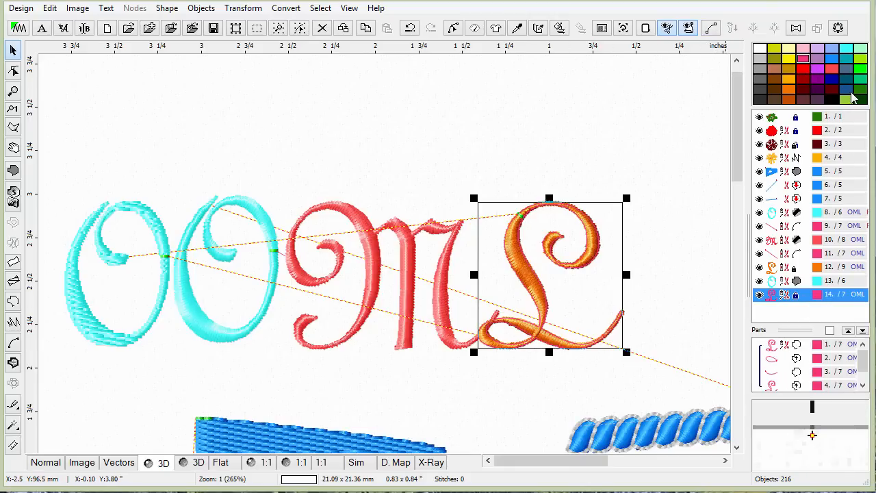
{"action": "left_click", "coordinate": [841, 99]}
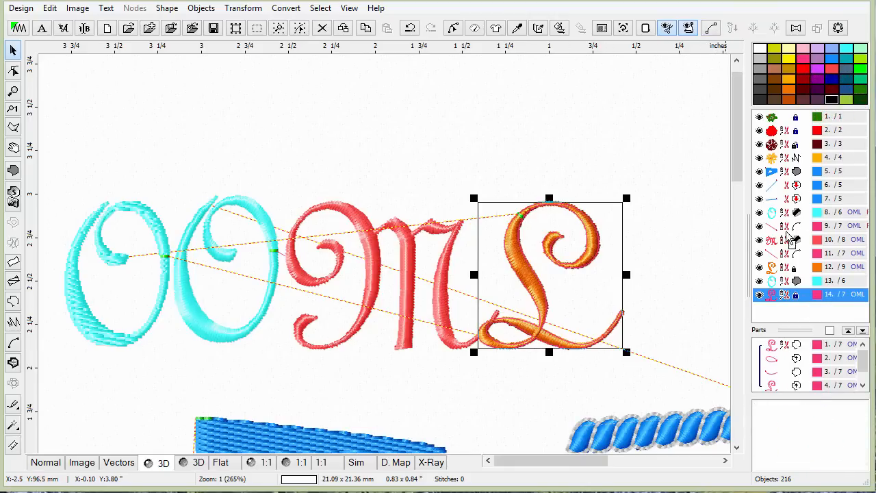
{"action": "left_click", "coordinate": [685, 156]}
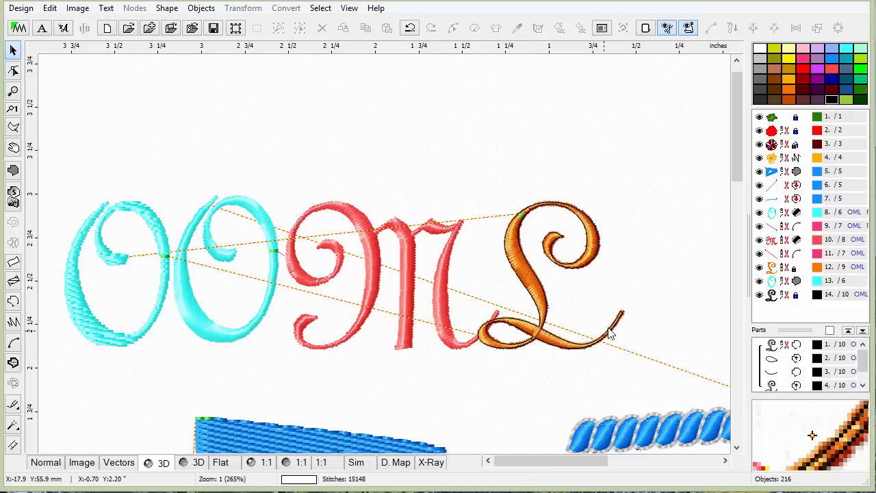
Zoom in on the L letter to inspect its outline.
{"action": "left_click", "coordinate": [14, 89]}
{"action": "left_click", "coordinate": [556, 344]}
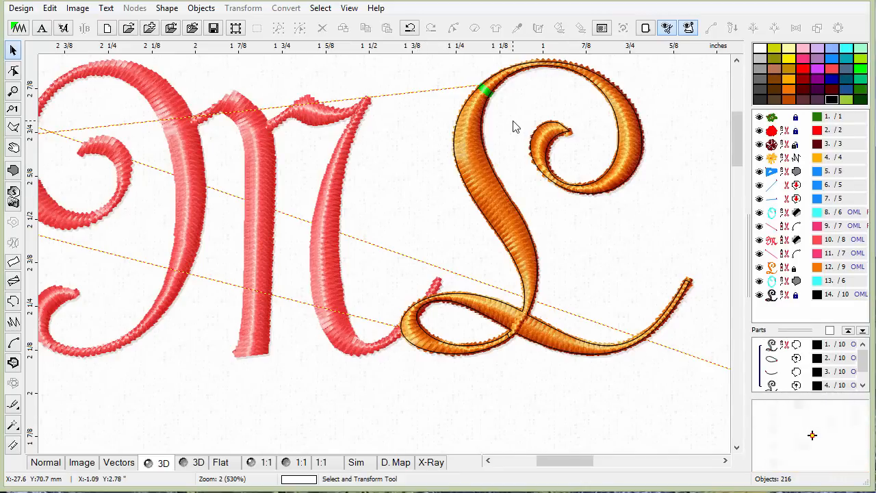
{"action": "left_click", "coordinate": [624, 150]}
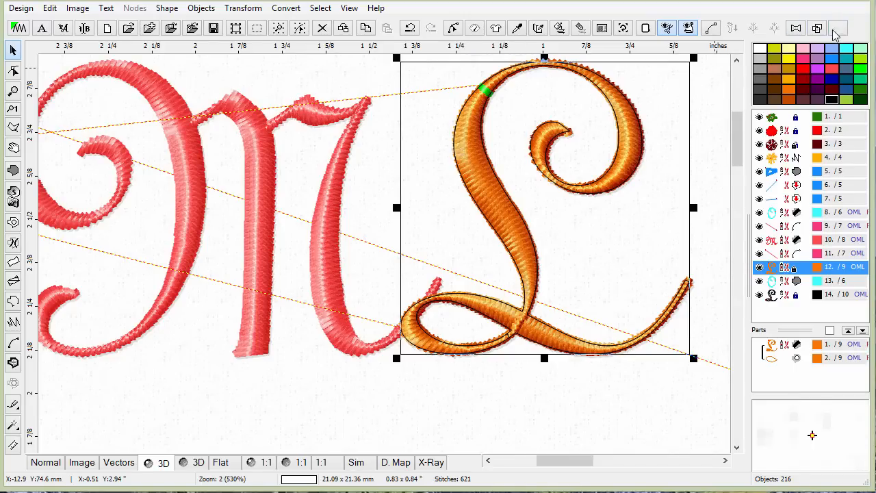
{"action": "left_click", "coordinate": [414, 396]}
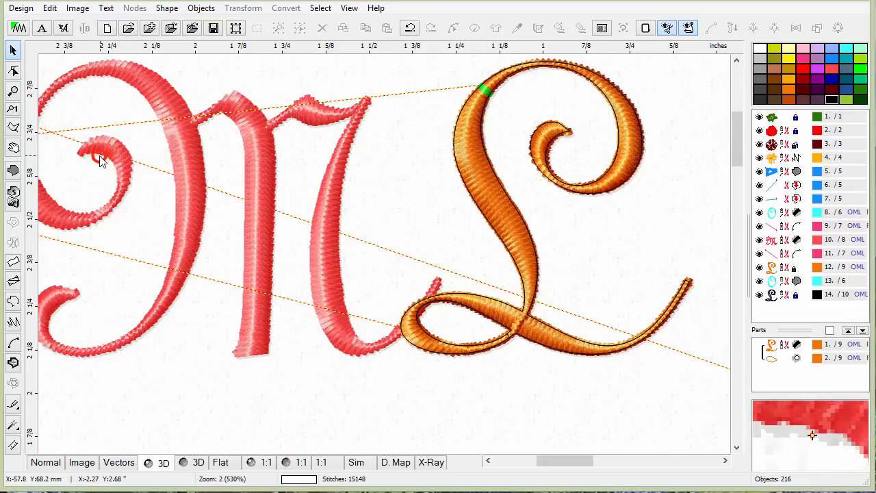
Start a new design without saving changes to ROSE6.EOF.
{"action": "left_click", "coordinate": [31, 11]}
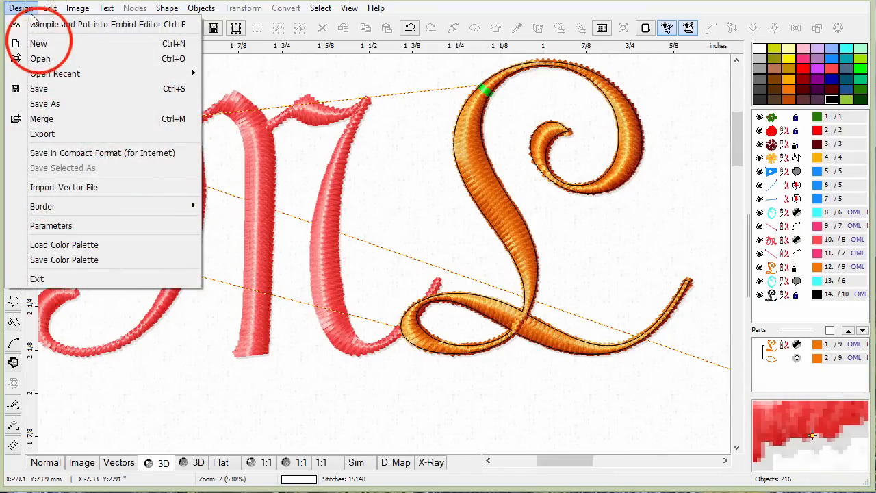
{"action": "left_click", "coordinate": [38, 43]}
{"action": "left_click", "coordinate": [489, 304]}
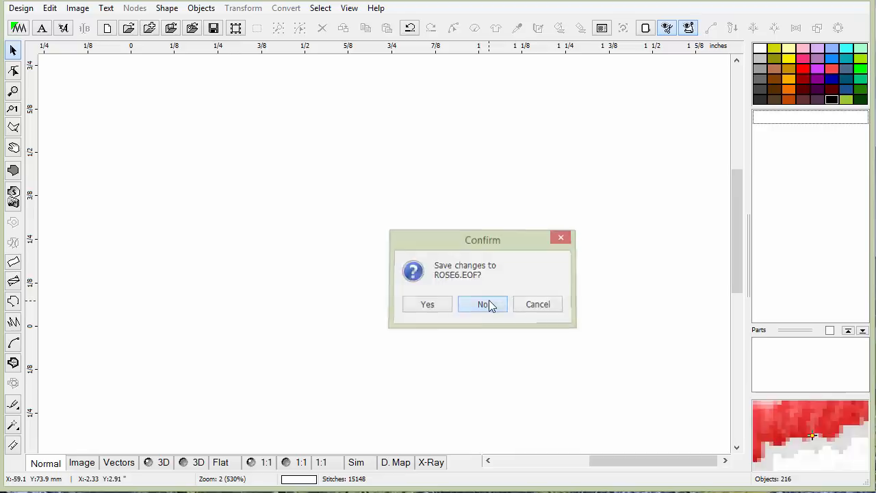
Create a text object on the empty canvas and enter the capital letter A.
{"action": "left_click", "coordinate": [41, 28]}
{"action": "left_click", "coordinate": [311, 216]}
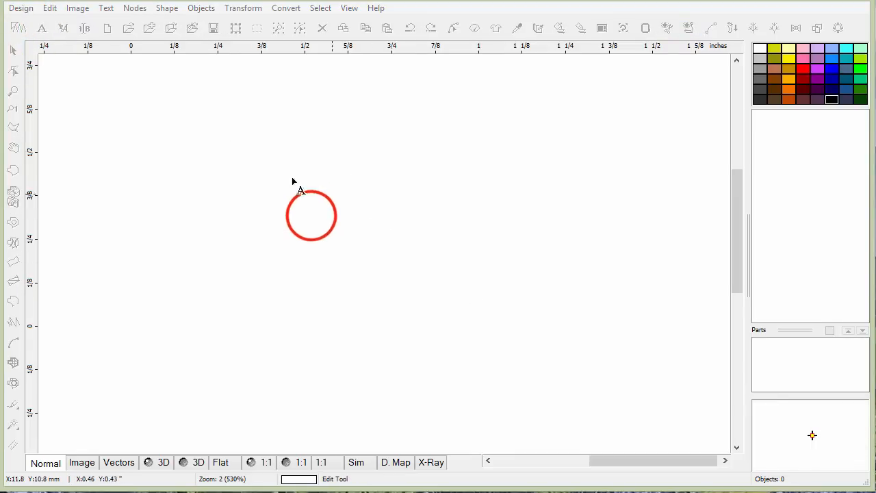
{"action": "left_click", "coordinate": [311, 215]}
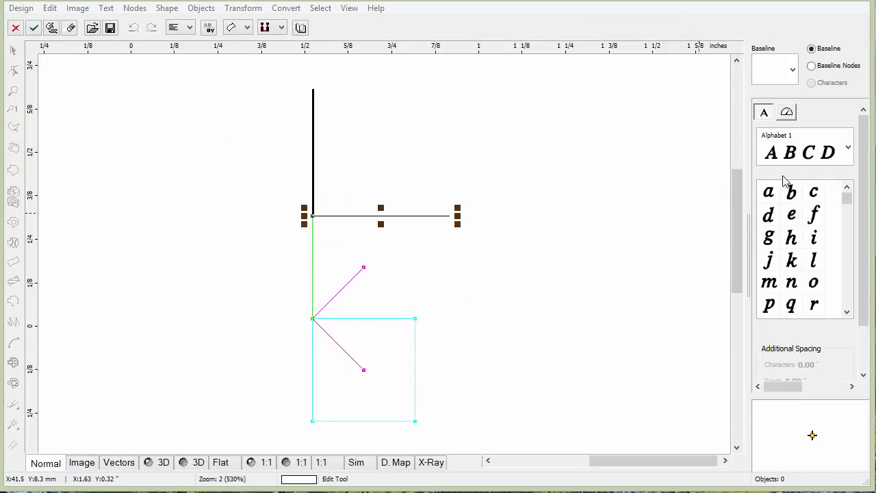
{"action": "type", "text": "a"}
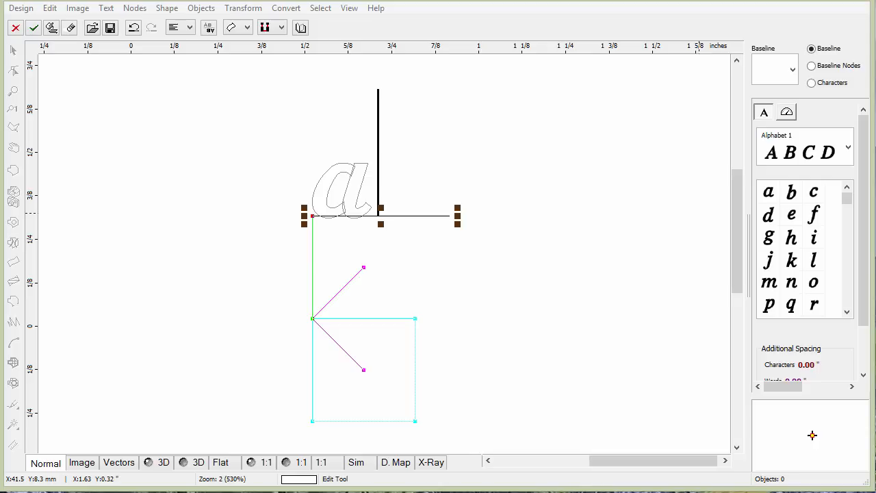
{"action": "key", "text": "BackSpace"}
{"action": "type", "text": "A"}
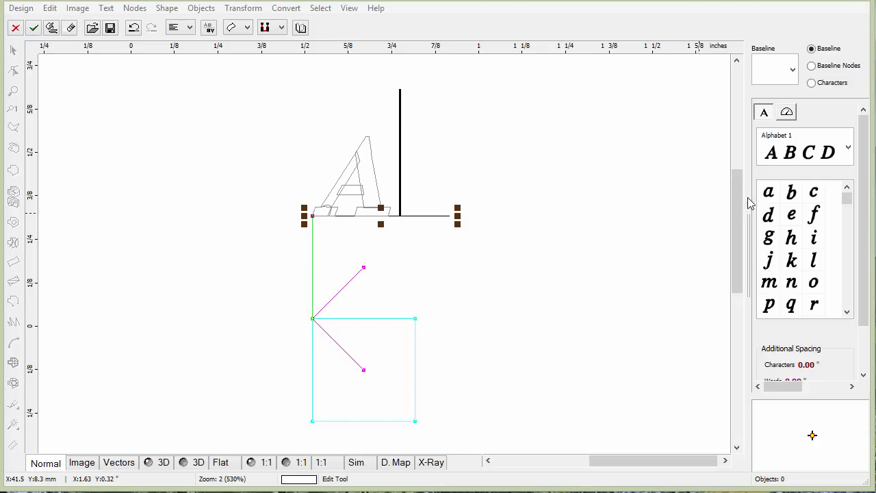
Set the lettering font to Alphabet 5 and generate the A letter.
{"action": "left_click", "coordinate": [848, 147]}
{"action": "left_click_drag", "start_coordinate": [848, 196], "coordinate": [850, 215]}
{"action": "left_click", "coordinate": [800, 221]}
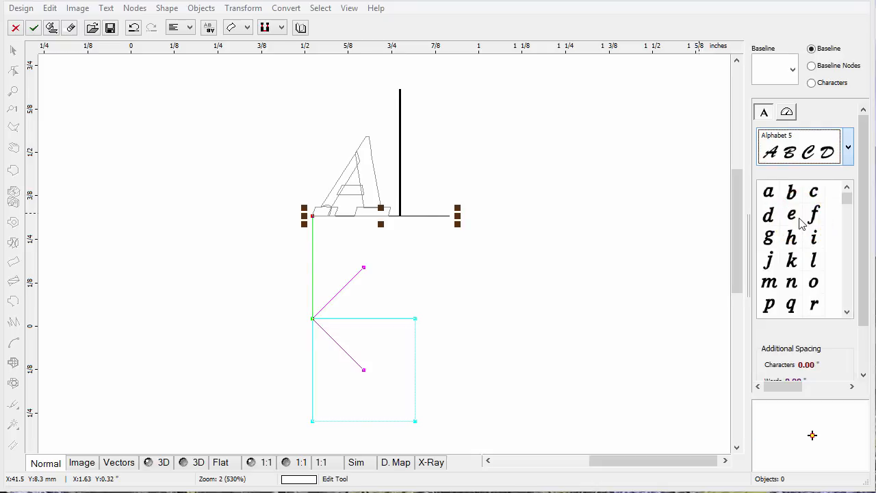
{"action": "left_click", "coordinate": [848, 147]}
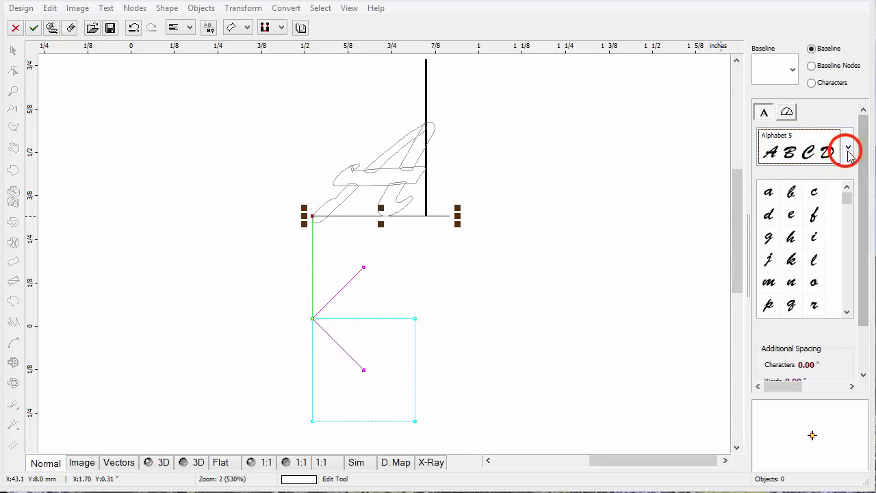
{"action": "mouse_move", "coordinate": [848, 215]}
{"action": "left_mouse_down"}
{"action": "mouse_move", "coordinate": [861, 408]}
{"action": "mouse_move", "coordinate": [849, 198]}
{"action": "left_mouse_up"}
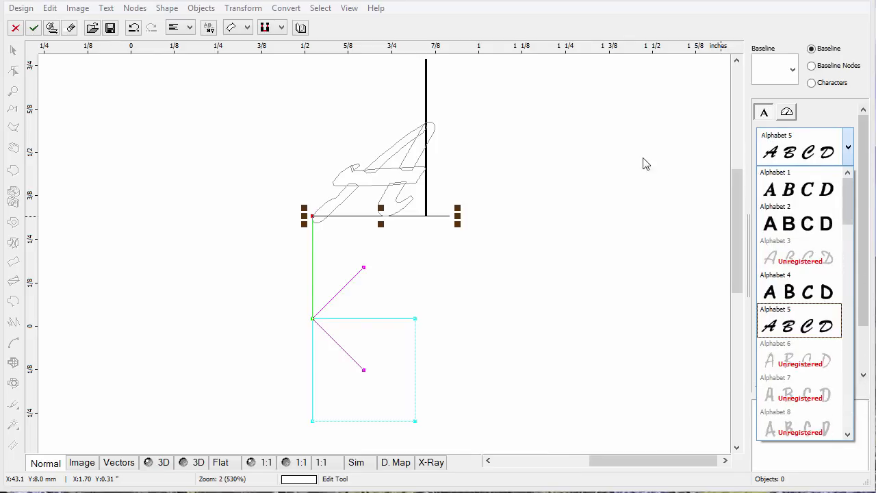
{"action": "left_click", "coordinate": [53, 30]}
{"action": "left_click", "coordinate": [55, 30]}
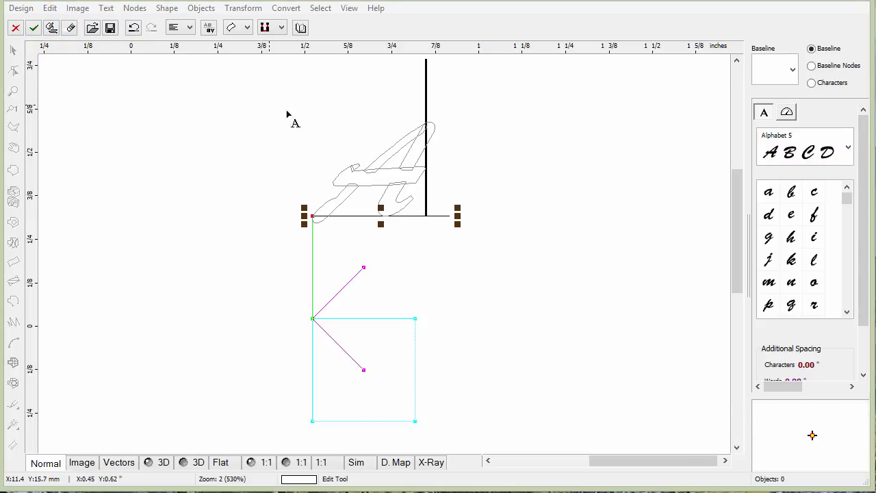
{"action": "left_click", "coordinate": [50, 29]}
{"action": "left_click", "coordinate": [52, 28]}
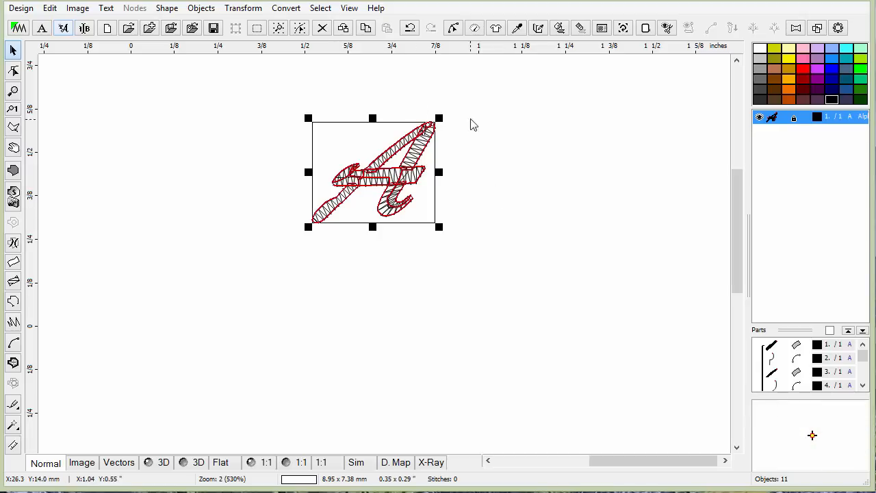
Open the pattern tool for the A, try the Circle type and set the count to 4.
{"action": "left_click", "coordinate": [838, 28]}
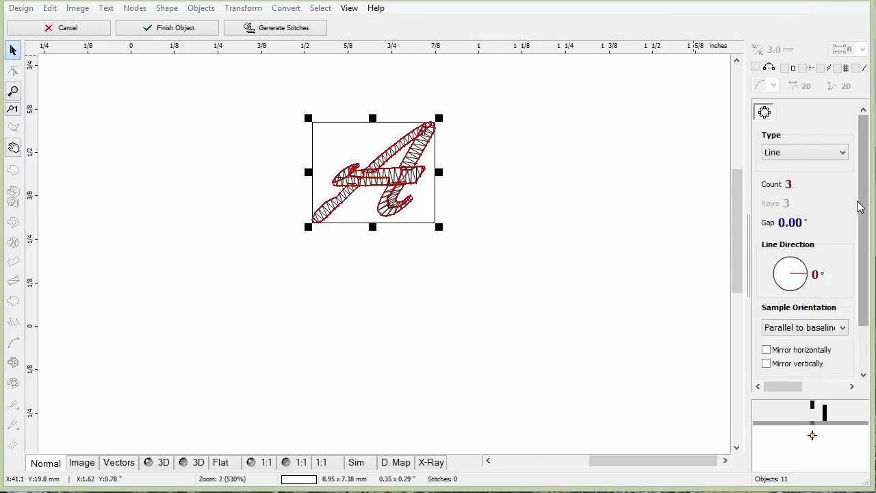
{"action": "left_click", "coordinate": [839, 154]}
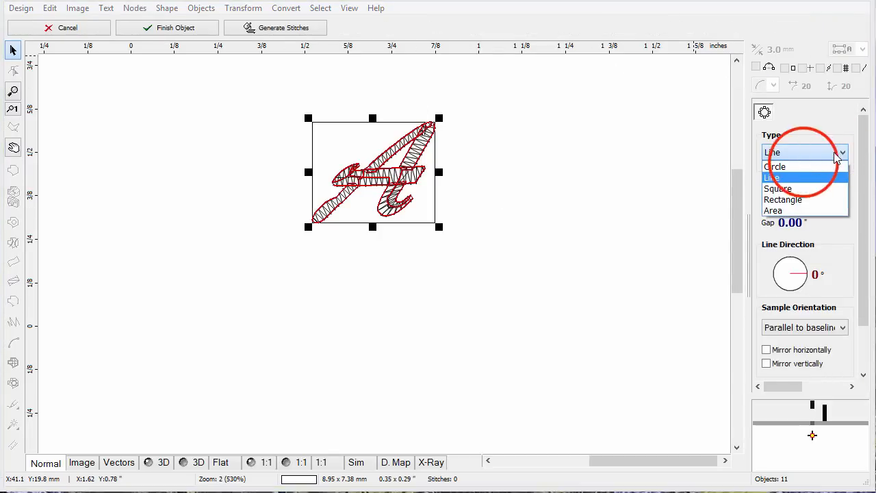
{"action": "left_click", "coordinate": [799, 166]}
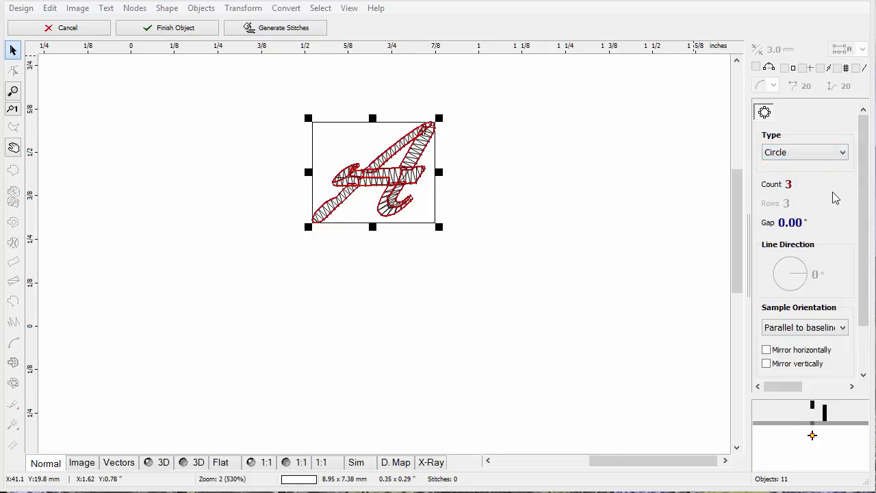
{"action": "left_click", "coordinate": [790, 187]}
{"action": "left_click", "coordinate": [789, 186]}
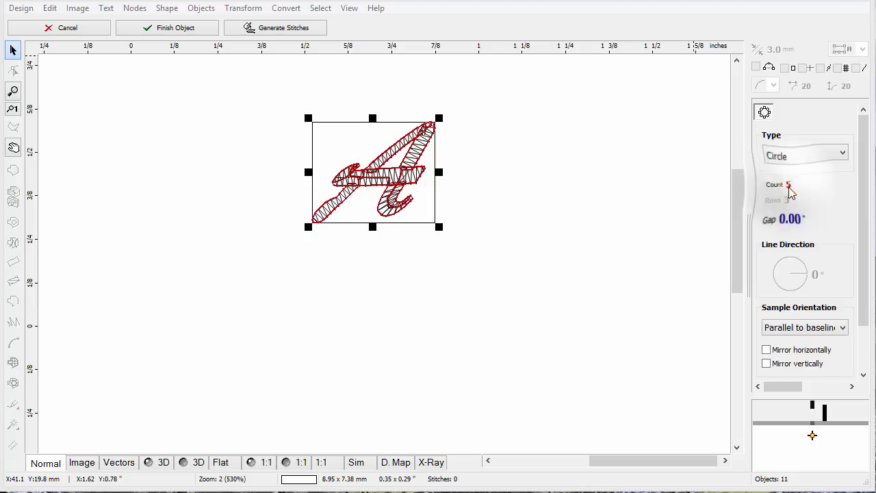
{"action": "right_click", "coordinate": [789, 187]}
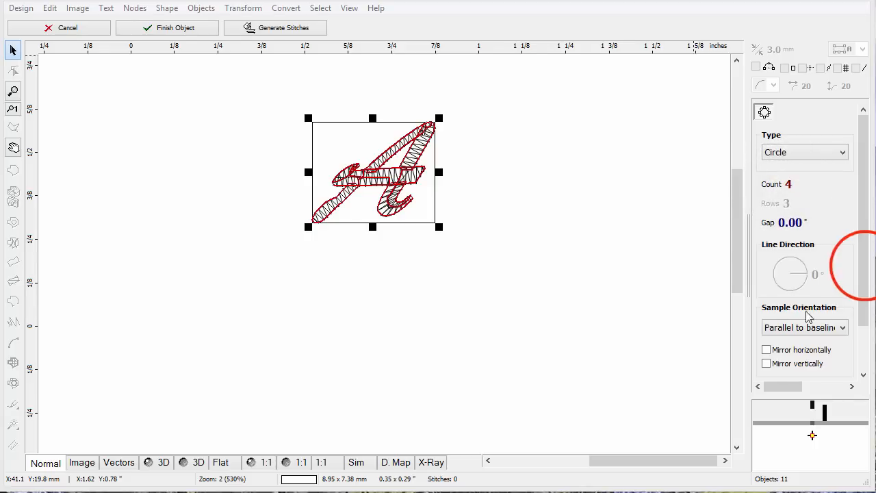
Set the pattern samples to mirror vertically, leaving horizontal mirroring off.
{"action": "left_click_drag", "start_coordinate": [865, 266], "coordinate": [861, 375]}
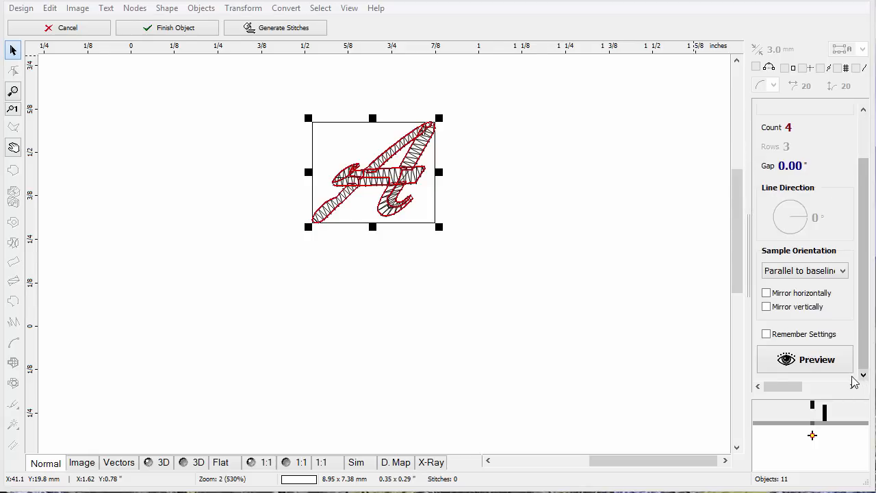
{"action": "left_click", "coordinate": [766, 294]}
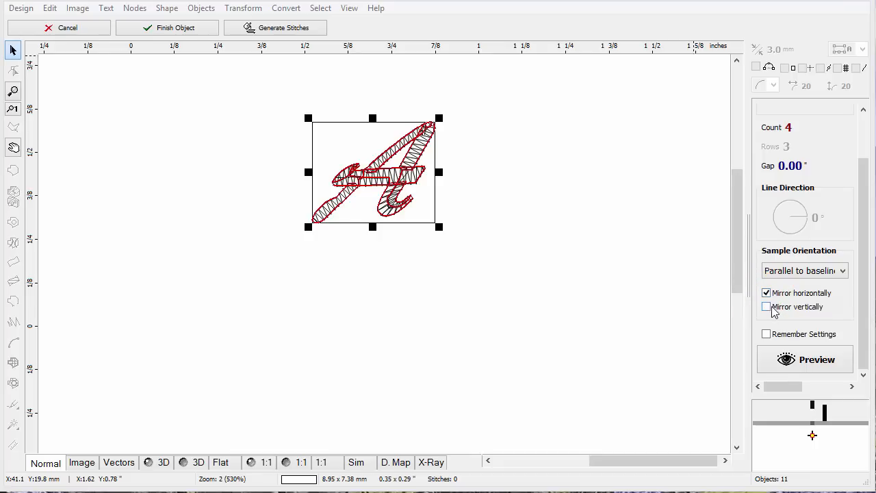
{"action": "left_click", "coordinate": [766, 307]}
{"action": "left_click", "coordinate": [766, 294]}
Switch the pattern type to Line and preview the repeated A letters.
{"action": "left_click_drag", "start_coordinate": [860, 235], "coordinate": [853, 145]}
{"action": "left_click", "coordinate": [842, 151]}
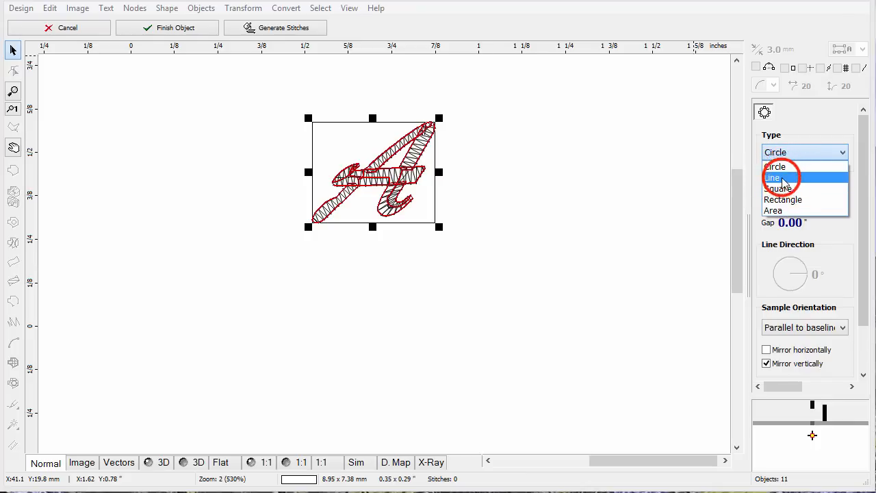
{"action": "left_click", "coordinate": [776, 178]}
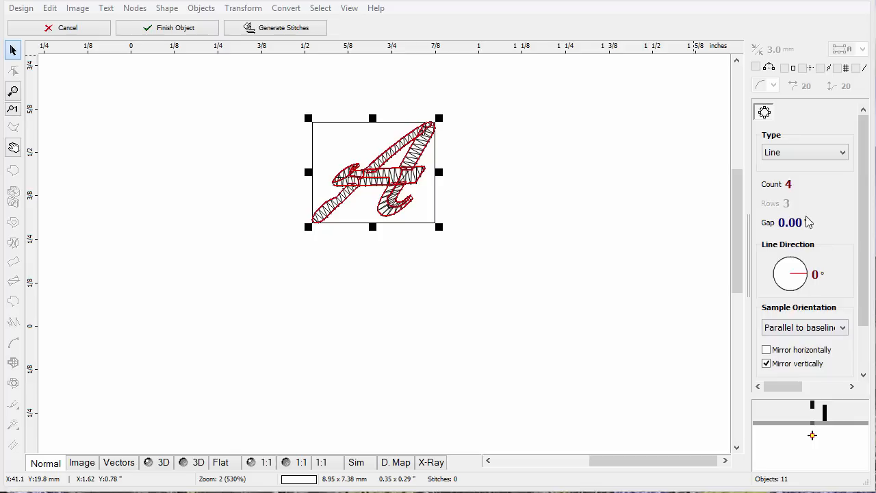
{"action": "left_click_drag", "start_coordinate": [860, 253], "coordinate": [862, 349]}
{"action": "left_click", "coordinate": [811, 362]}
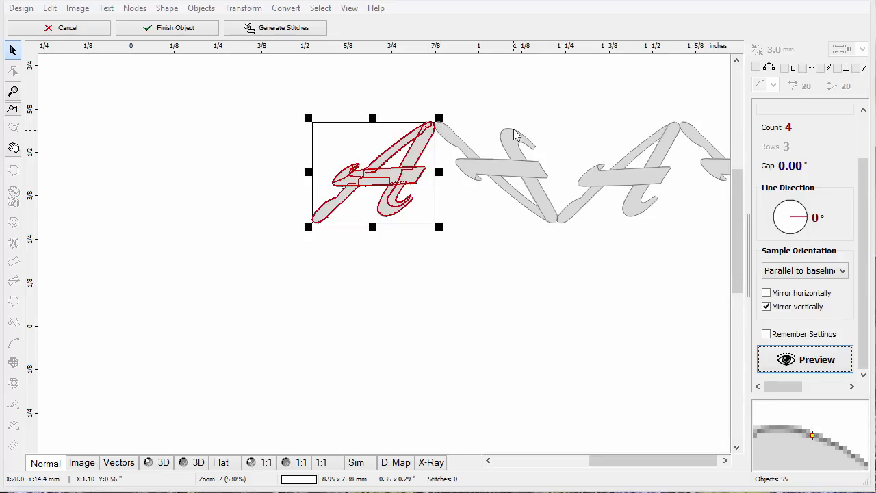
{"action": "left_click", "coordinate": [659, 459]}
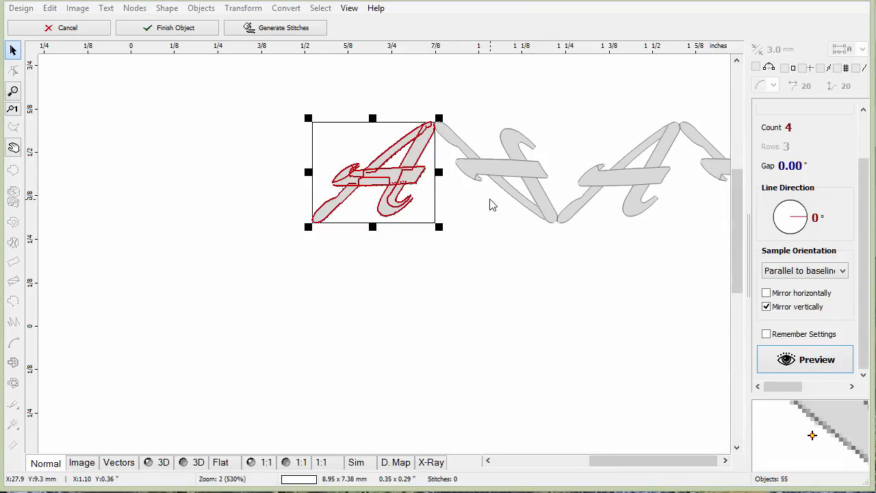
{"action": "left_click", "coordinate": [474, 280]}
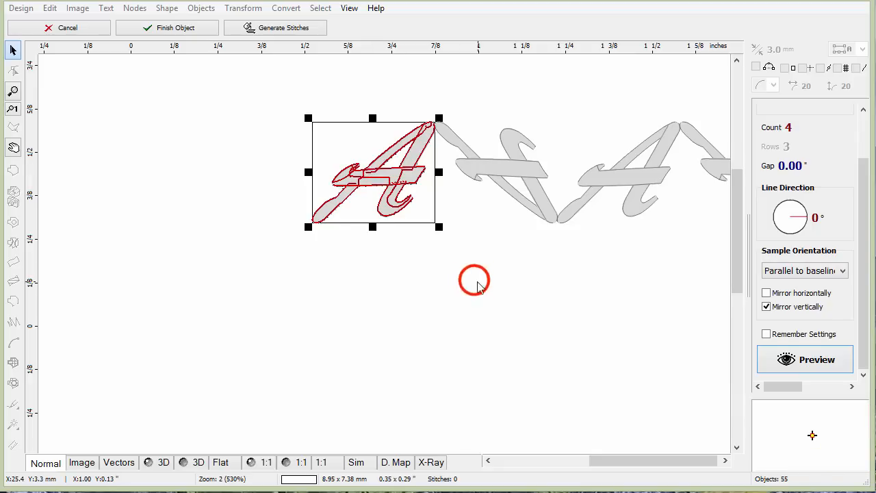
{"action": "left_click", "coordinate": [861, 268]}
{"action": "left_click_drag", "start_coordinate": [859, 263], "coordinate": [859, 323]}
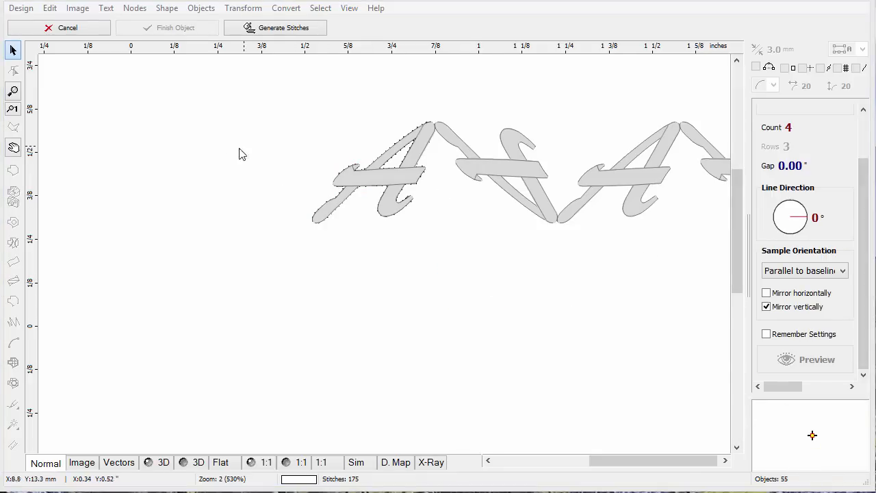
Generate stitches for the patterned A letter and check the stitched result by selecting and deselecting it.
{"action": "left_click", "coordinate": [264, 30]}
{"action": "left_click", "coordinate": [263, 32]}
{"action": "left_click", "coordinate": [397, 175]}
{"action": "left_click", "coordinate": [397, 175]}
{"action": "left_click", "coordinate": [473, 235]}
{"action": "left_click", "coordinate": [386, 182]}
{"action": "left_click", "coordinate": [473, 242]}
{"action": "left_click", "coordinate": [389, 187]}
{"action": "left_click", "coordinate": [472, 242]}
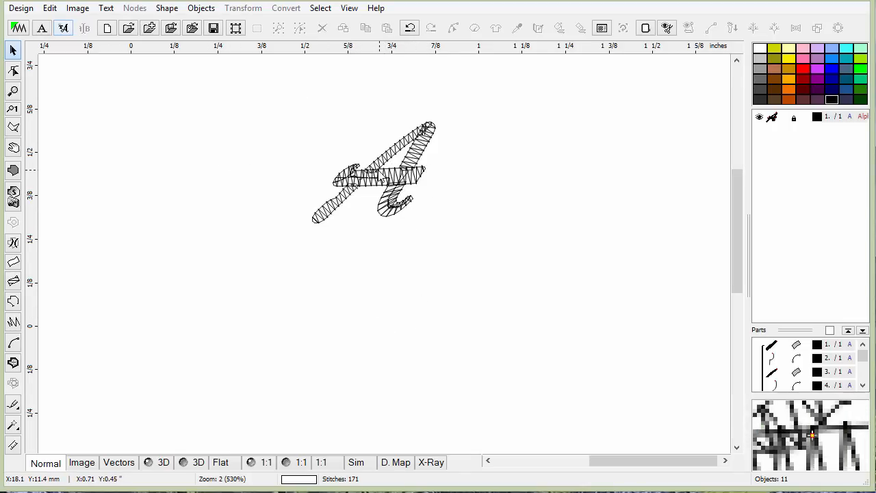
Select the stitched A letter and open the design file commands.
{"action": "left_click", "coordinate": [411, 165]}
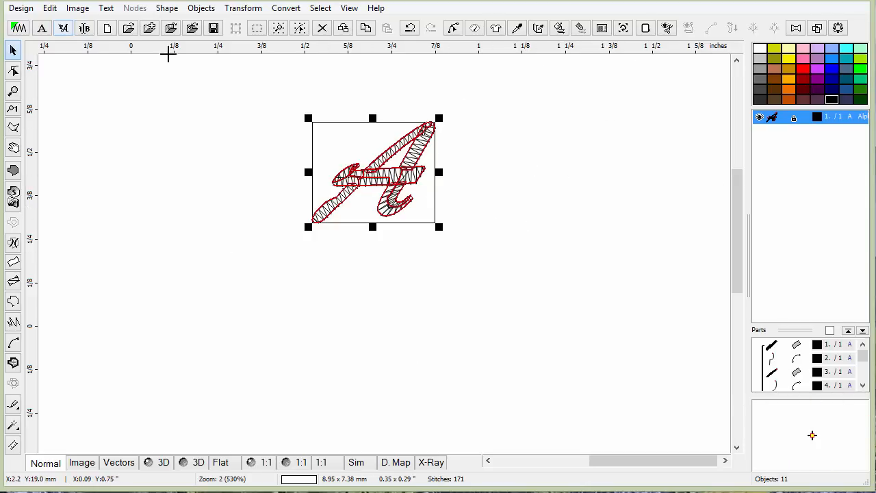
{"action": "left_click", "coordinate": [19, 8]}
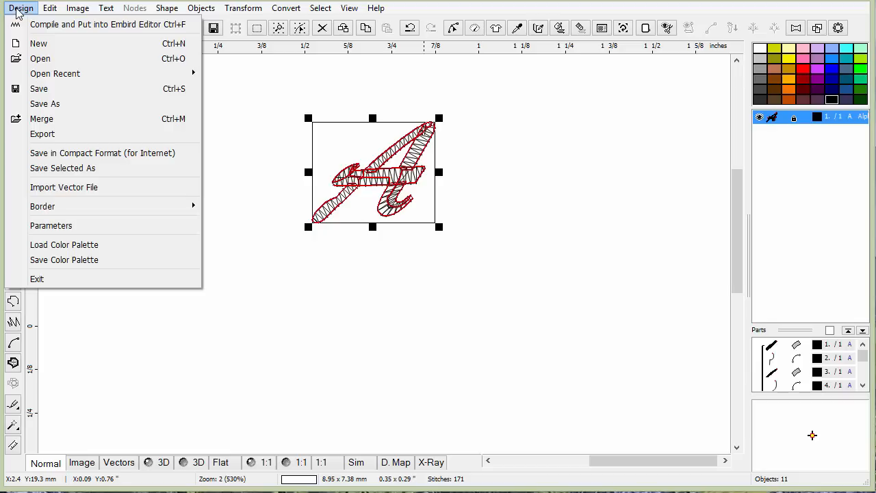
{"action": "left_click", "coordinate": [576, 110]}
{"action": "left_click", "coordinate": [401, 162]}
{"action": "left_click", "coordinate": [19, 8]}
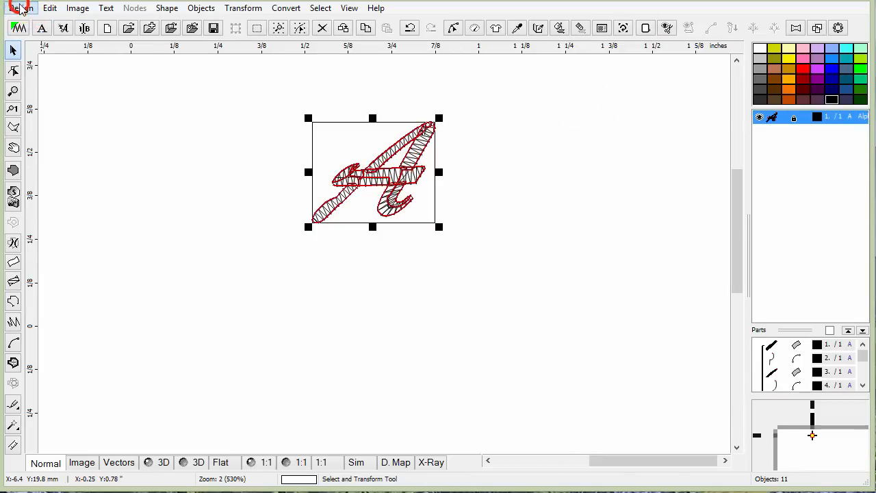
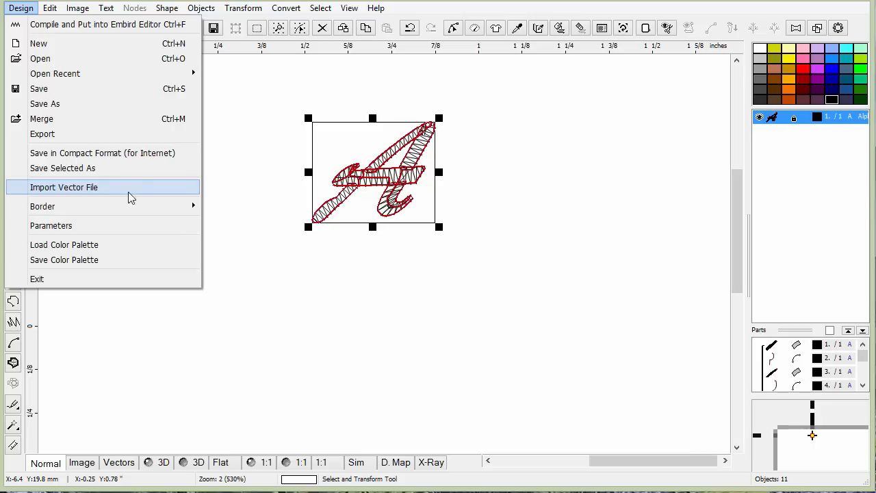
{"action": "mouse_move", "coordinate": [86, 210]}
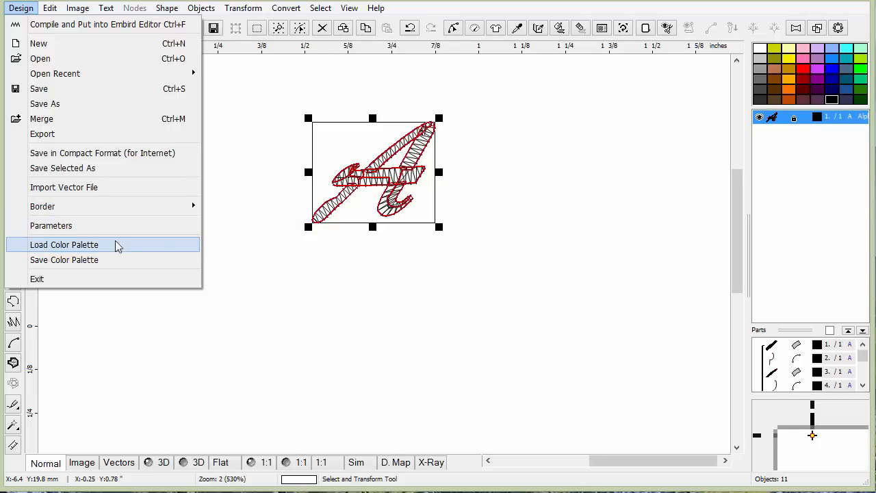
{"action": "left_click", "coordinate": [236, 281]}
{"action": "left_click", "coordinate": [238, 282]}
{"action": "left_click", "coordinate": [50, 9]}
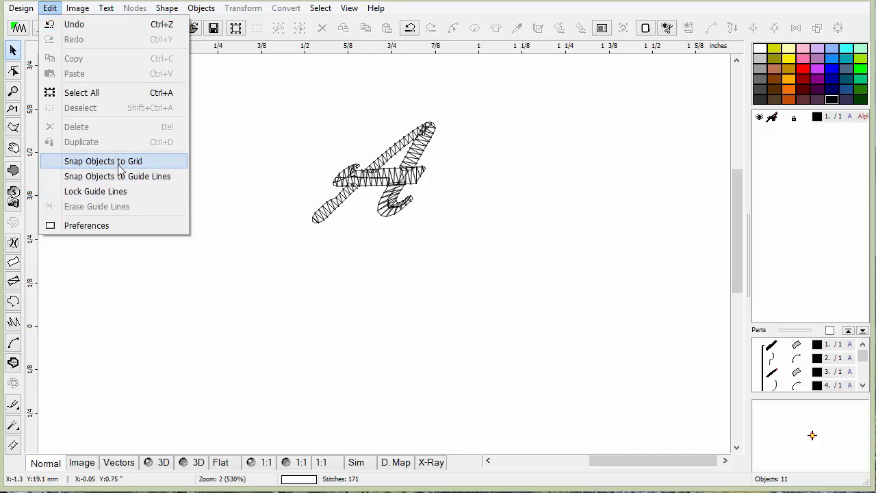
{"action": "mouse_move", "coordinate": [81, 12]}
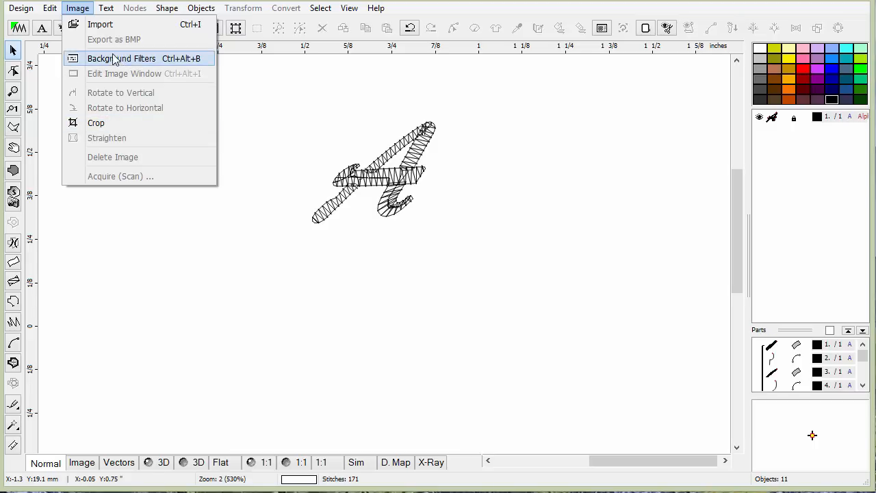
{"action": "mouse_move", "coordinate": [108, 13]}
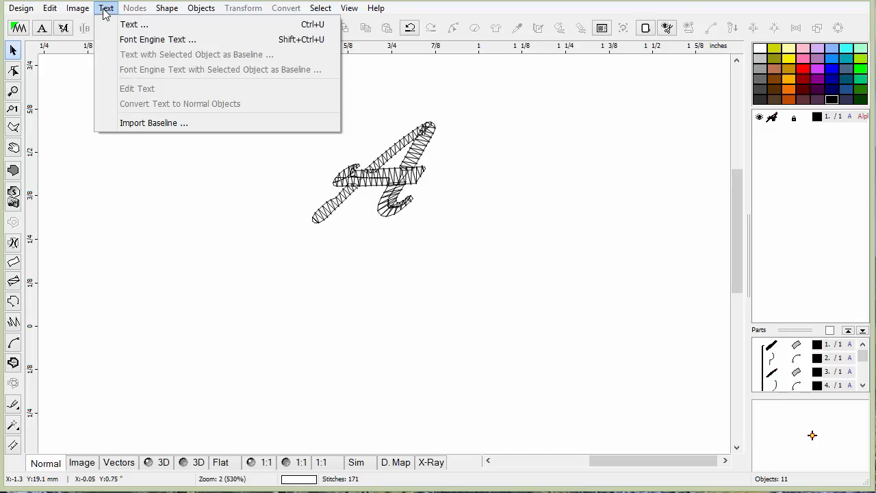
{"action": "left_click", "coordinate": [130, 212]}
Draw a wavy single-stitch outline curve about 24 mm long below the A letter.
{"action": "left_click", "coordinate": [13, 302]}
{"action": "left_click", "coordinate": [156, 300]}
{"action": "left_click", "coordinate": [306, 300]}
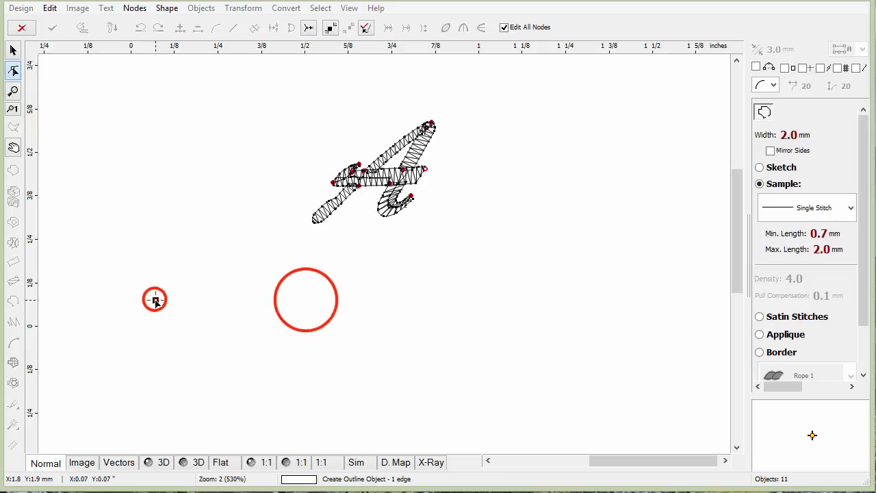
{"action": "left_click_drag", "start_coordinate": [229, 299], "coordinate": [231, 276]}
{"action": "left_click", "coordinate": [447, 284]}
{"action": "left_click", "coordinate": [376, 294]}
{"action": "left_click_drag", "start_coordinate": [376, 295], "coordinate": [397, 327]}
{"action": "left_click", "coordinate": [448, 284]}
{"action": "left_click_drag", "start_coordinate": [448, 283], "coordinate": [475, 278]}
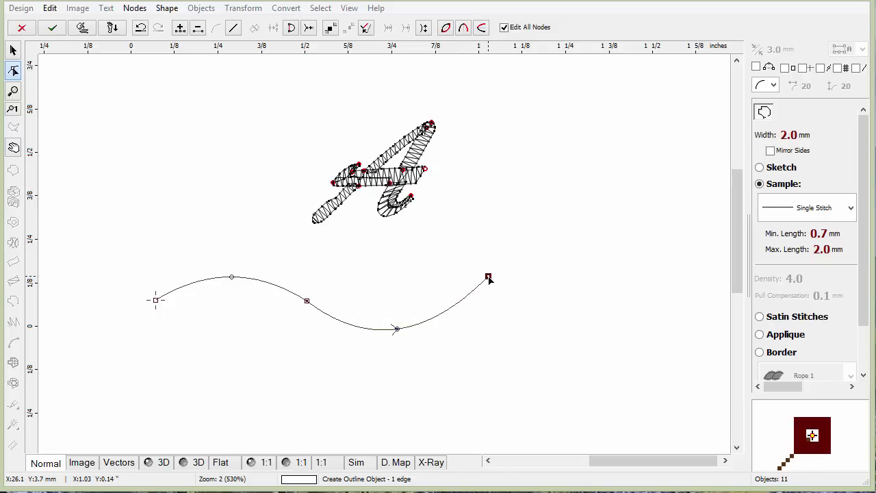
{"action": "left_click", "coordinate": [82, 28]}
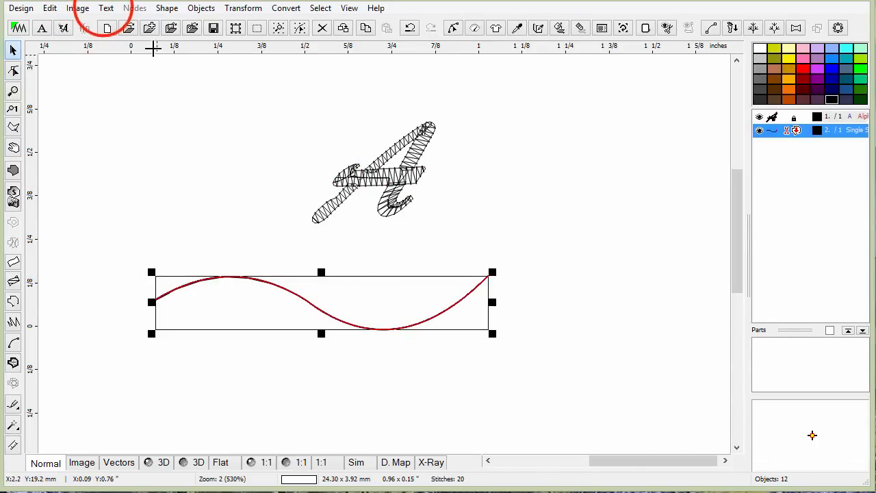
Create font-engine text OML using the selected curve as its baseline.
{"action": "left_click", "coordinate": [106, 10]}
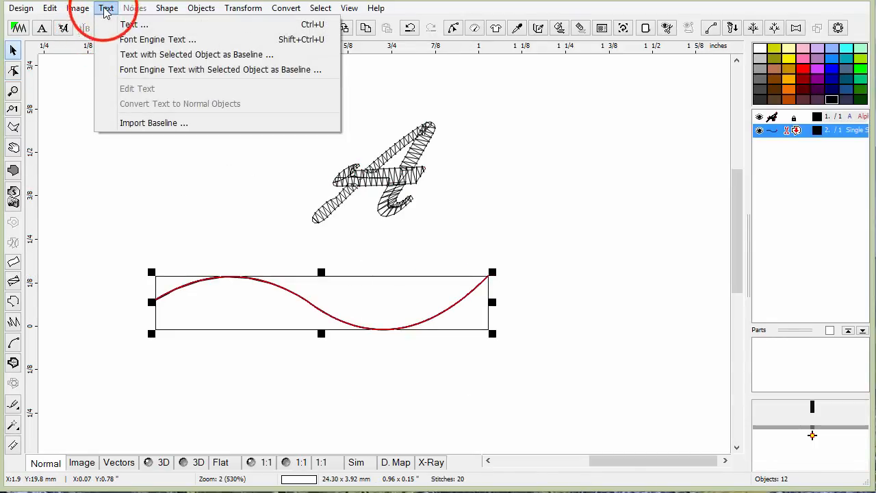
{"action": "left_click", "coordinate": [188, 56]}
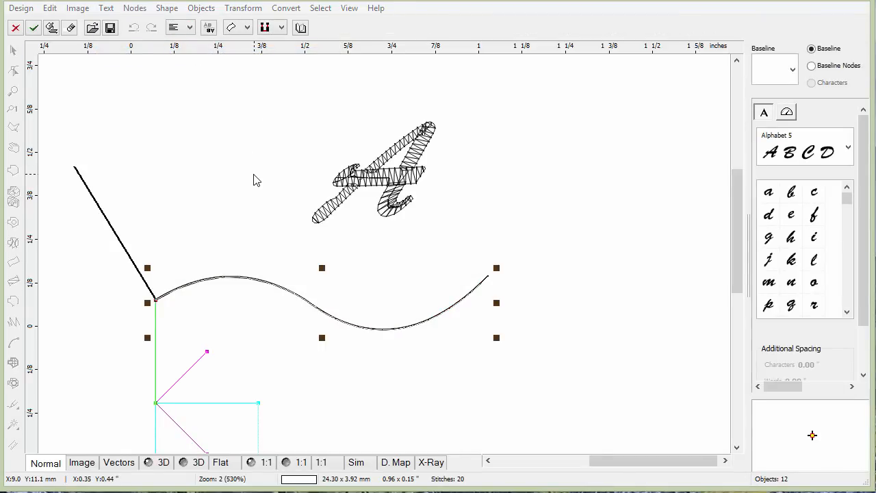
{"action": "type", "text": "OML"}
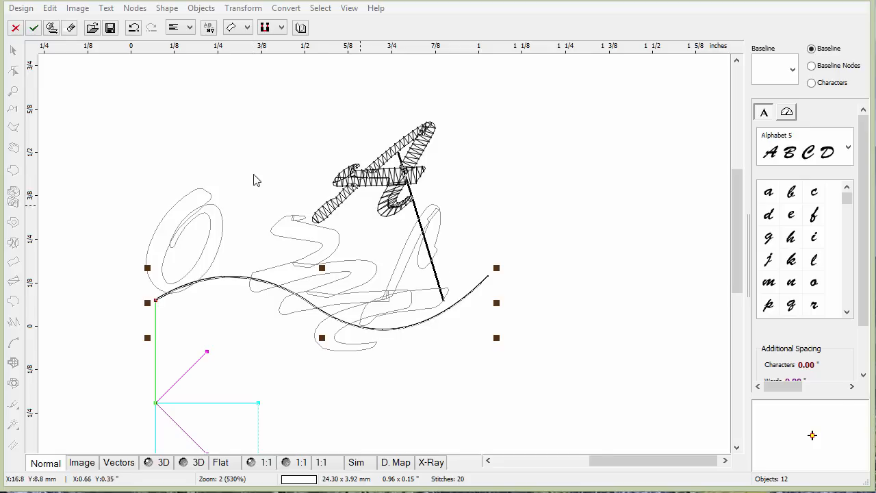
Change the text's font to Alphabet 2.
{"action": "left_click", "coordinate": [847, 147]}
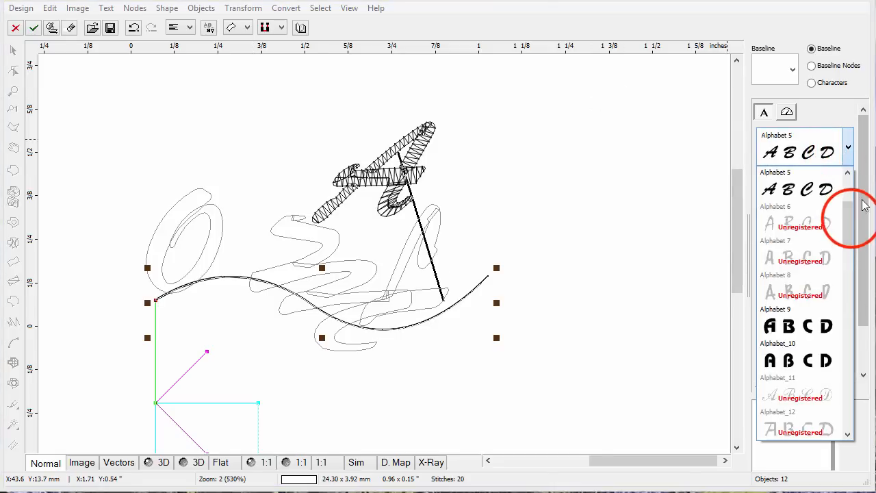
{"action": "scroll", "coordinate": [844, 219], "scroll_direction": "up", "scroll_amount": 2}
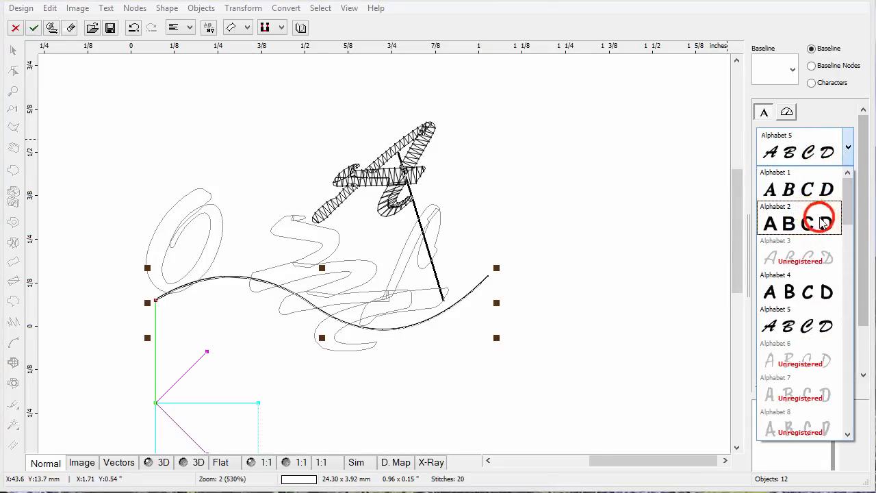
{"action": "left_click", "coordinate": [823, 223]}
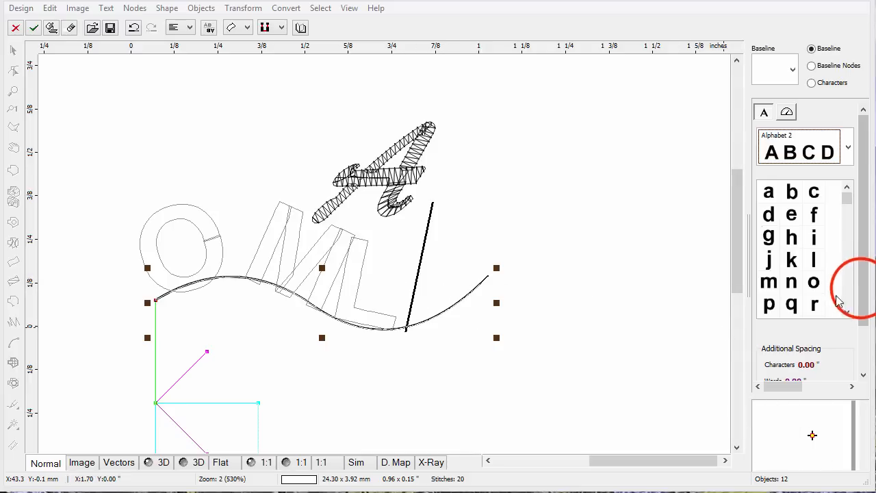
Set the additional character spacing to -0.04 " and apply the text.
{"action": "left_click_drag", "start_coordinate": [863, 283], "coordinate": [852, 326]}
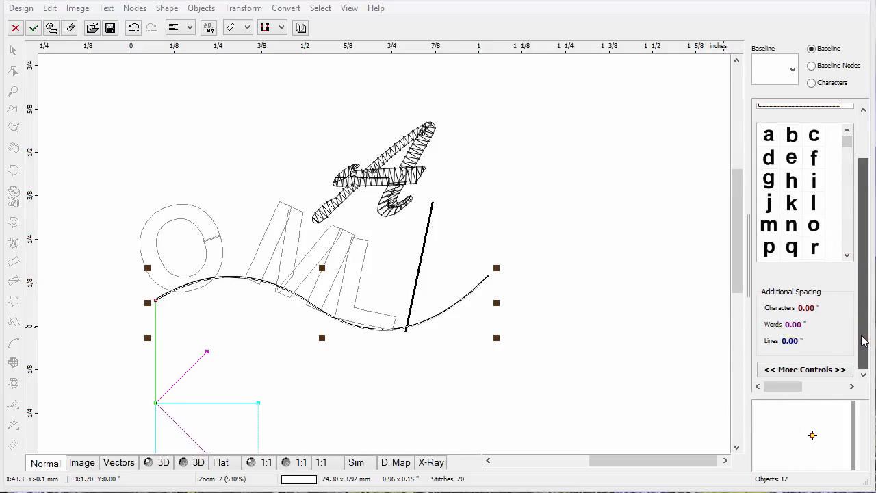
{"action": "left_click", "coordinate": [810, 309]}
{"action": "left_click", "coordinate": [811, 309]}
{"action": "left_click", "coordinate": [810, 309]}
{"action": "left_click", "coordinate": [810, 308]}
{"action": "left_click", "coordinate": [810, 309]}
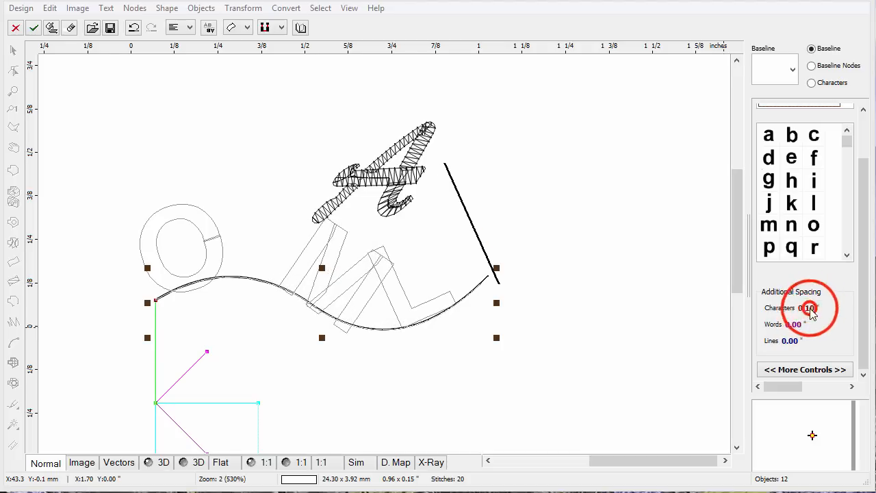
{"action": "left_click", "coordinate": [810, 309]}
{"action": "left_click", "coordinate": [810, 310]}
{"action": "left_click", "coordinate": [810, 310]}
{"action": "left_click", "coordinate": [810, 310]}
{"action": "left_click", "coordinate": [810, 310]}
{"action": "right_click", "coordinate": [810, 310]}
{"action": "right_click", "coordinate": [810, 310]}
{"action": "right_click", "coordinate": [810, 310]}
{"action": "right_click", "coordinate": [810, 310]}
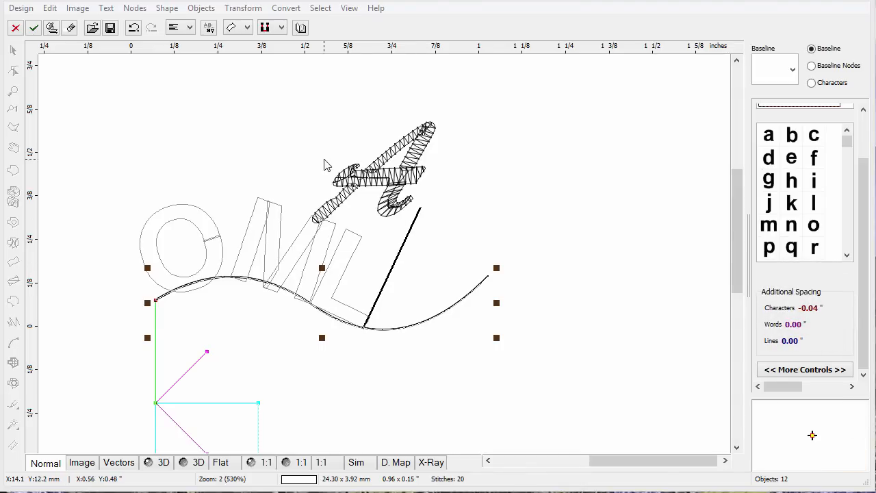
{"action": "left_click", "coordinate": [51, 29]}
{"action": "left_click", "coordinate": [538, 239]}
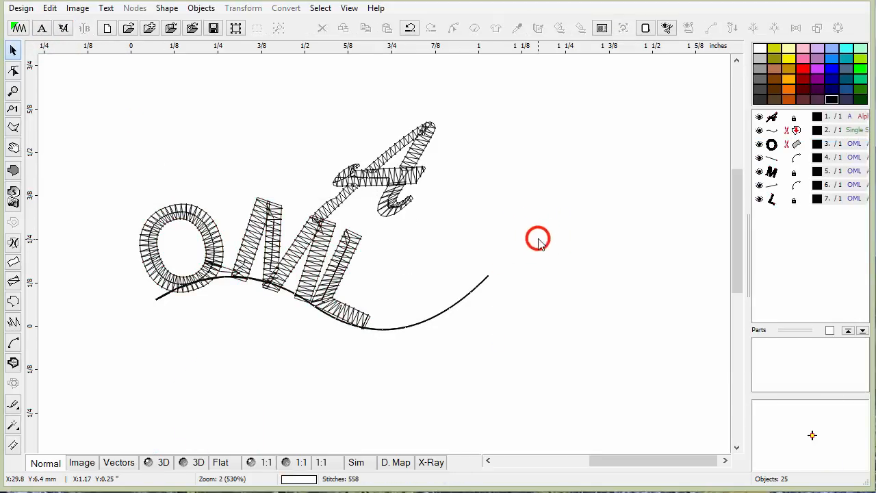
Switch to the 3D view and move the stitched A letter up and to the right.
{"action": "left_click", "coordinate": [157, 462]}
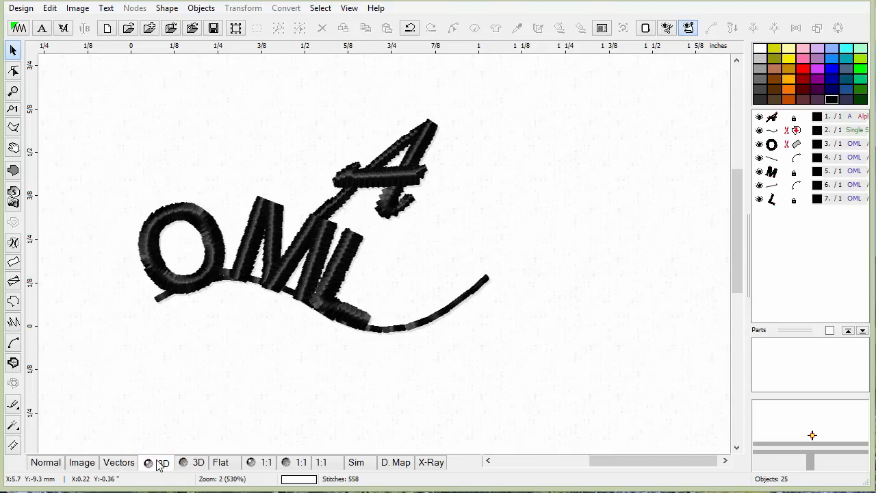
{"action": "left_click", "coordinate": [392, 175]}
{"action": "left_click_drag", "start_coordinate": [392, 176], "coordinate": [462, 132]}
{"action": "left_click", "coordinate": [575, 211]}
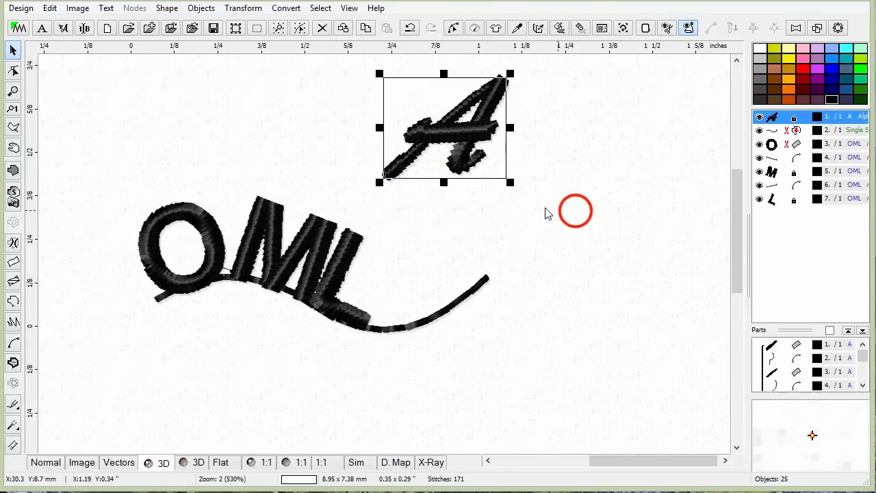
Select the OML text together with its curved baseline and delete them.
{"action": "left_click", "coordinate": [312, 267]}
{"action": "left_click", "coordinate": [505, 283]}
{"action": "left_click", "coordinate": [166, 8]}
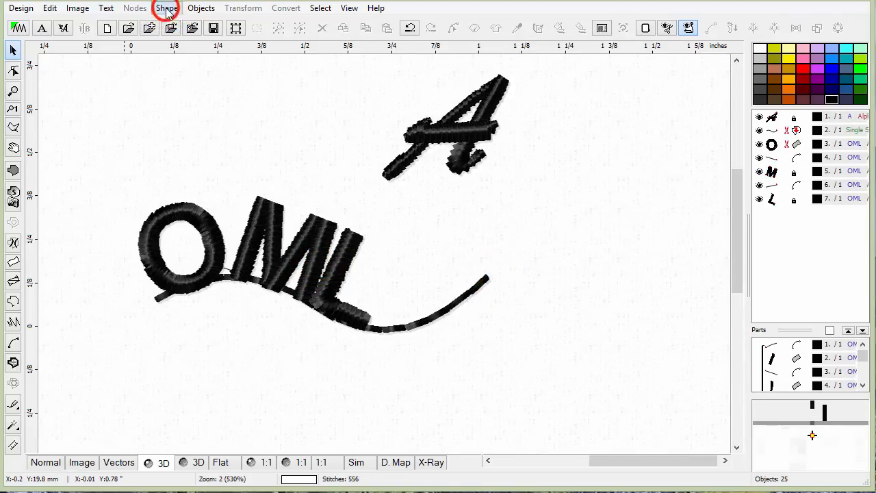
{"action": "left_click", "coordinate": [122, 186]}
{"action": "left_click_drag", "start_coordinate": [122, 186], "coordinate": [512, 334]}
{"action": "right_click", "coordinate": [393, 252]}
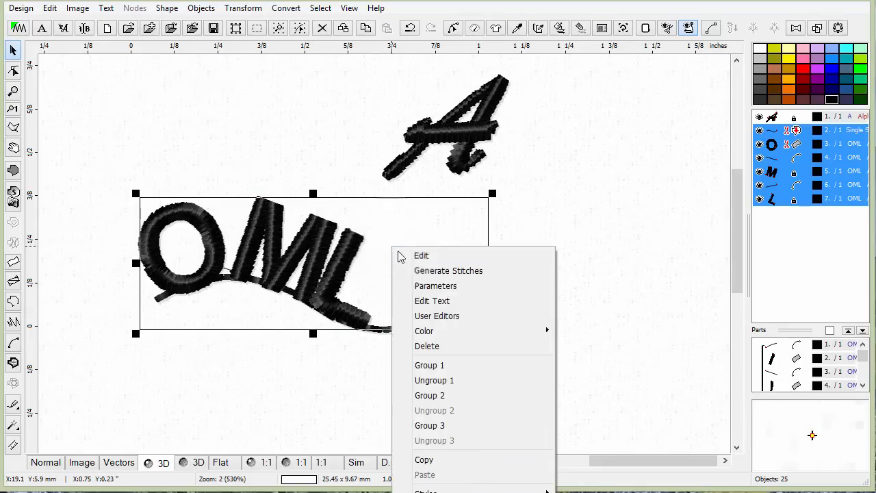
{"action": "left_click", "coordinate": [454, 345]}
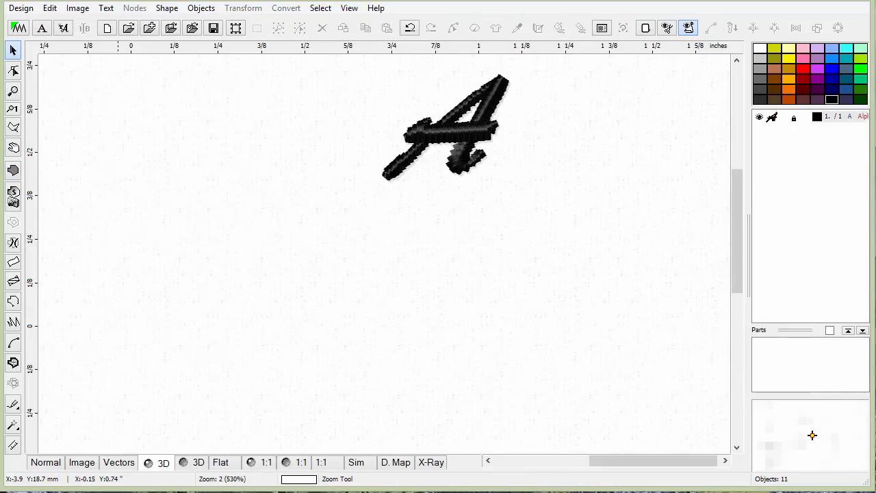
{"action": "left_click", "coordinate": [168, 9]}
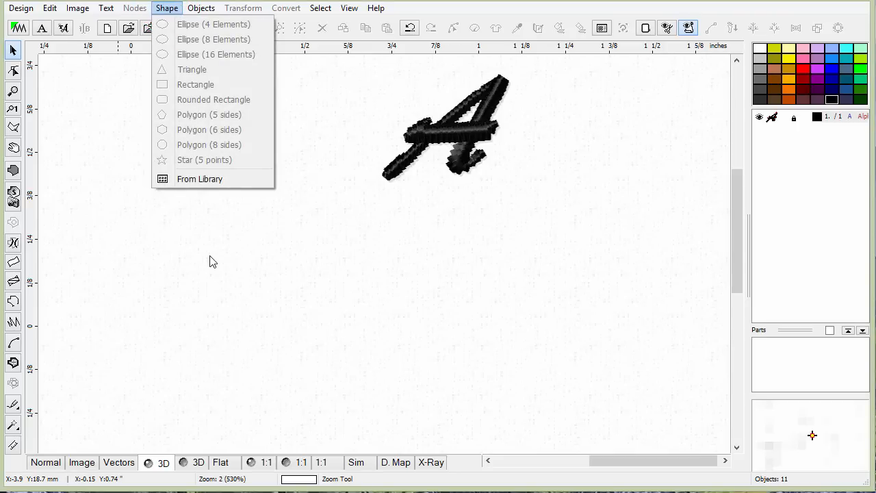
{"action": "mouse_move", "coordinate": [201, 8]}
{"action": "left_click", "coordinate": [96, 208]}
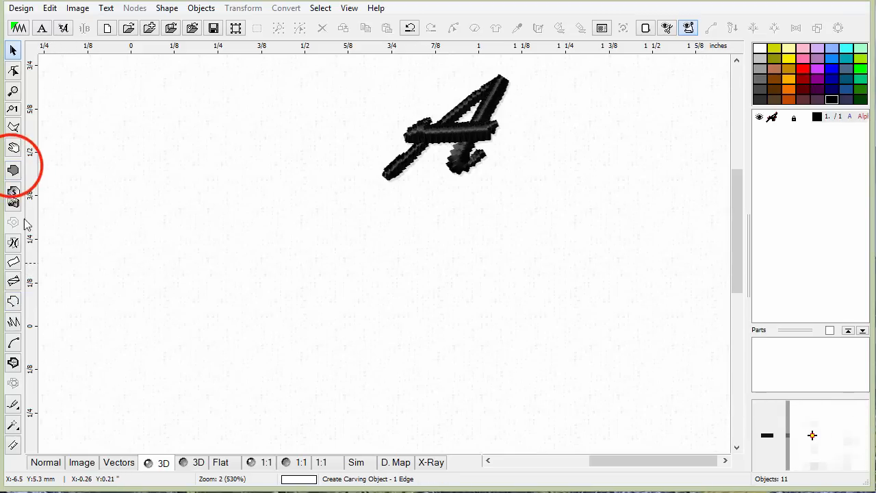
Draw a five-pointed star fill object about 13 mm wide left of the A and convert it to elements.
{"action": "left_click", "coordinate": [13, 169]}
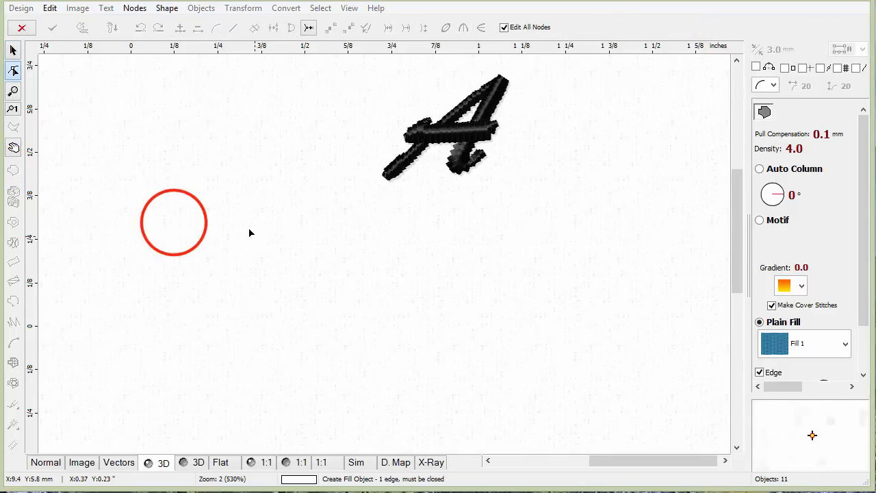
{"action": "left_click", "coordinate": [175, 223]}
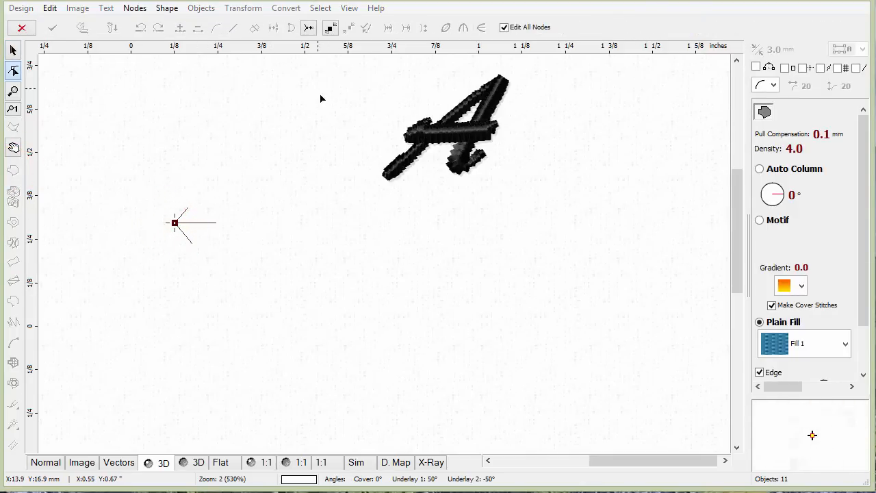
{"action": "left_click", "coordinate": [167, 8]}
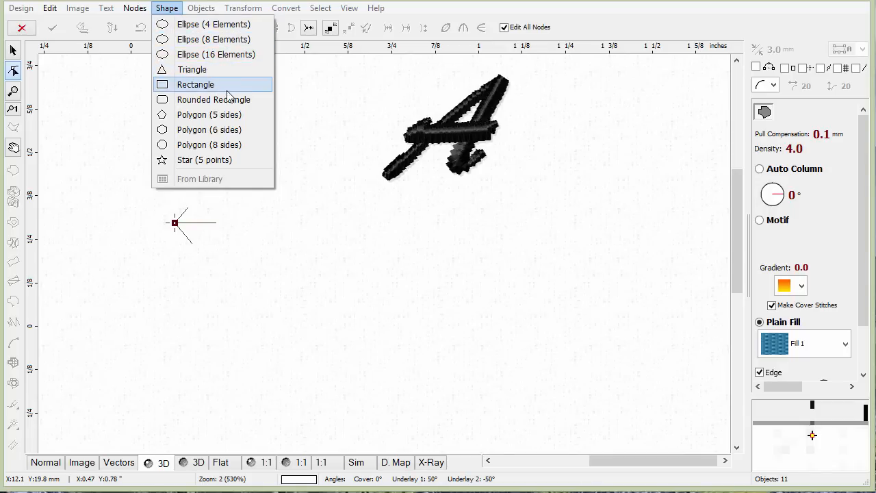
{"action": "left_click", "coordinate": [223, 162]}
{"action": "left_click_drag", "start_coordinate": [176, 222], "coordinate": [268, 293]}
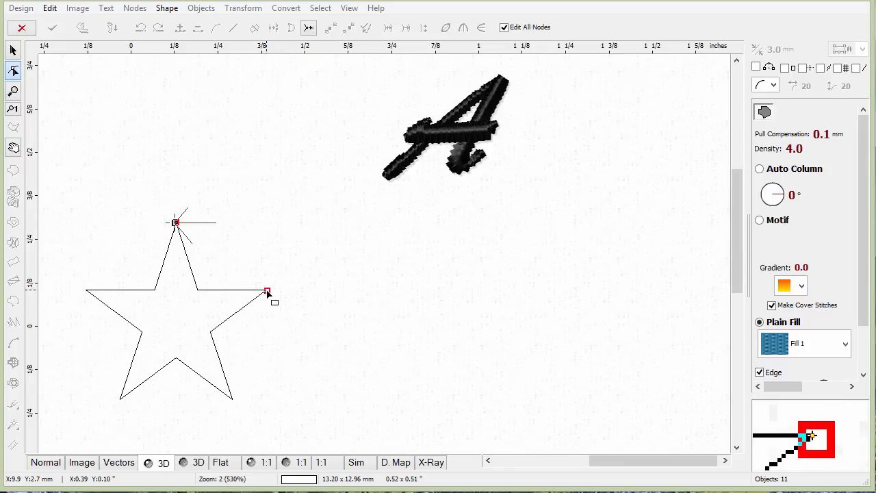
{"action": "left_click_drag", "start_coordinate": [267, 292], "coordinate": [268, 292]}
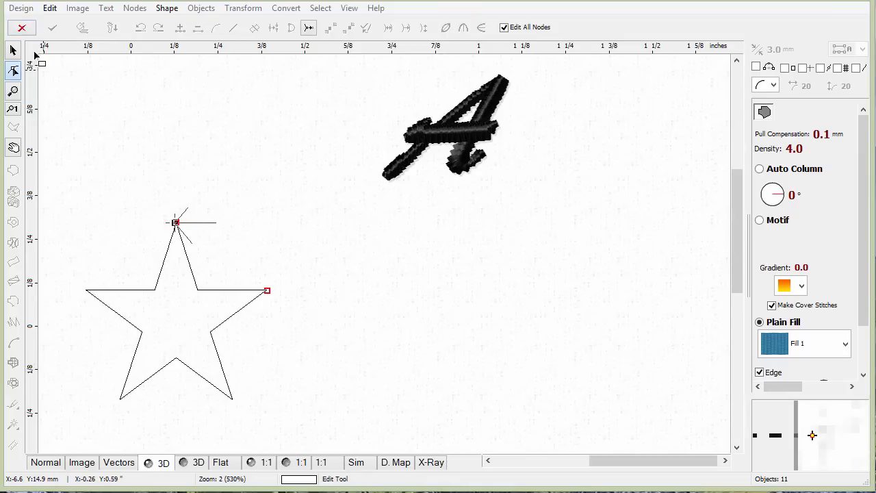
{"action": "right_click", "coordinate": [269, 305]}
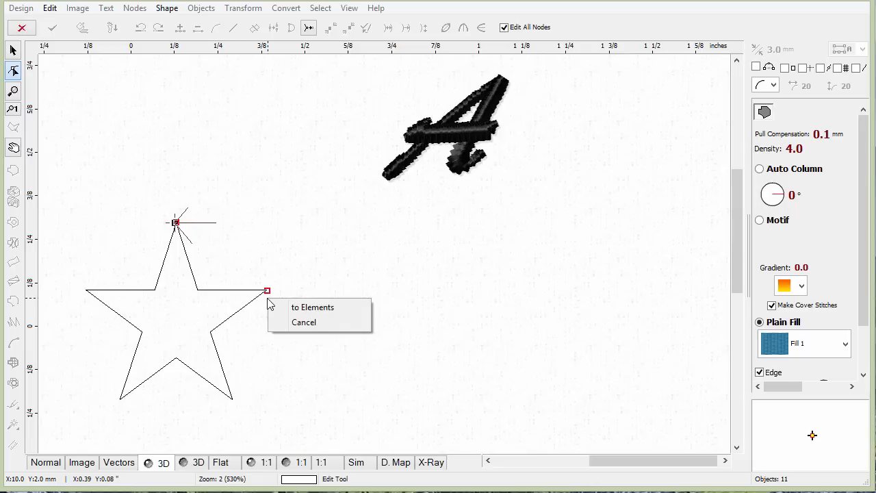
{"action": "left_click", "coordinate": [319, 307]}
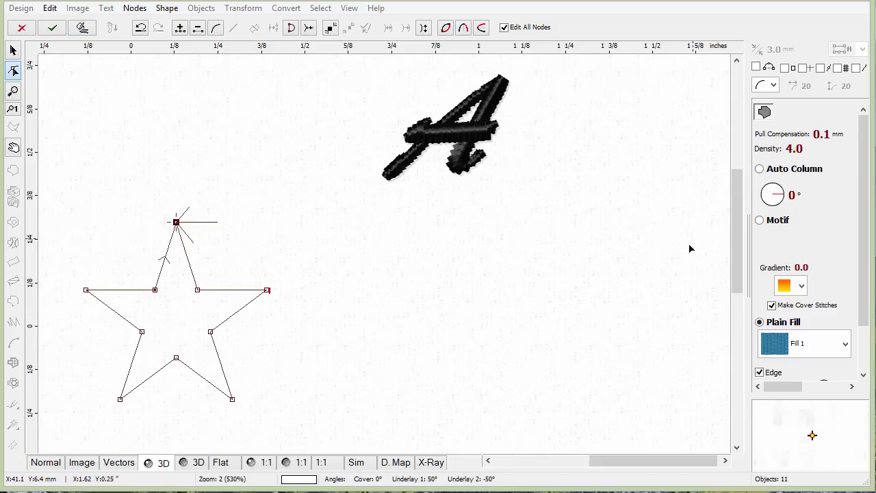
Set the star's plain fill pattern to Bricks and generate its stitches.
{"action": "left_click", "coordinate": [846, 344]}
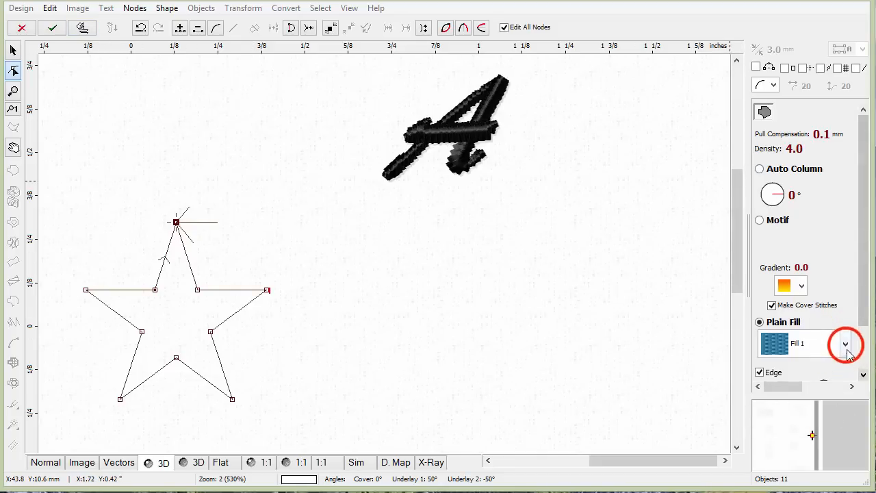
{"action": "left_click_drag", "start_coordinate": [844, 393], "coordinate": [848, 414]}
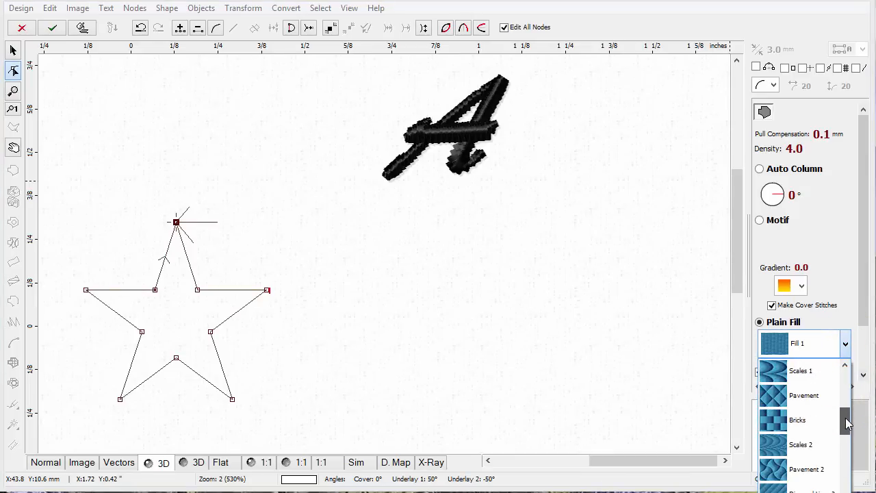
{"action": "left_click", "coordinate": [780, 419]}
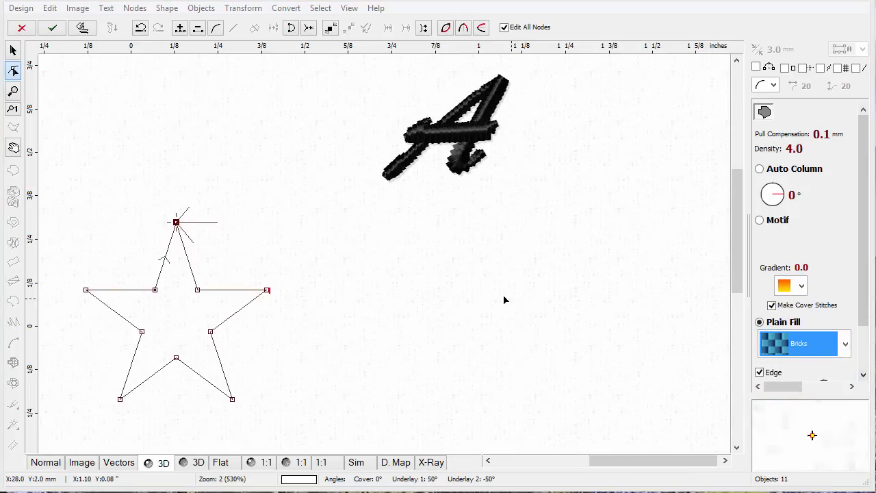
{"action": "left_click", "coordinate": [86, 29]}
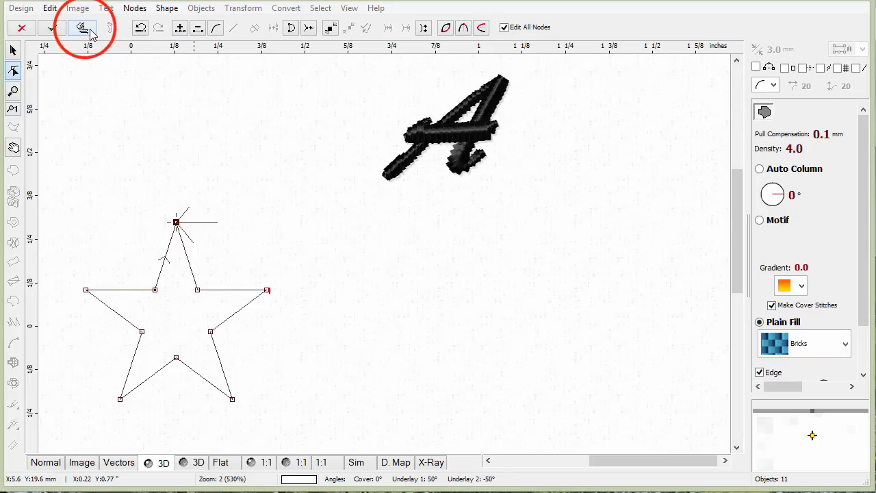
Enlarge the star to about 21 x 21 mm and reposition it left of the A.
{"action": "left_click", "coordinate": [401, 293]}
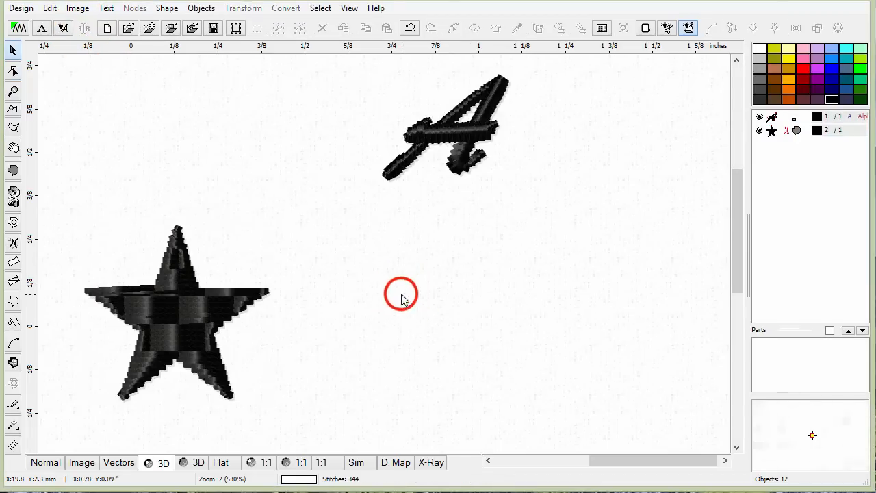
{"action": "left_click", "coordinate": [80, 210]}
{"action": "left_click_drag", "start_coordinate": [80, 210], "coordinate": [346, 382]}
{"action": "left_click_drag", "start_coordinate": [239, 249], "coordinate": [380, 236]}
{"action": "left_click_drag", "start_coordinate": [216, 198], "coordinate": [115, 107]}
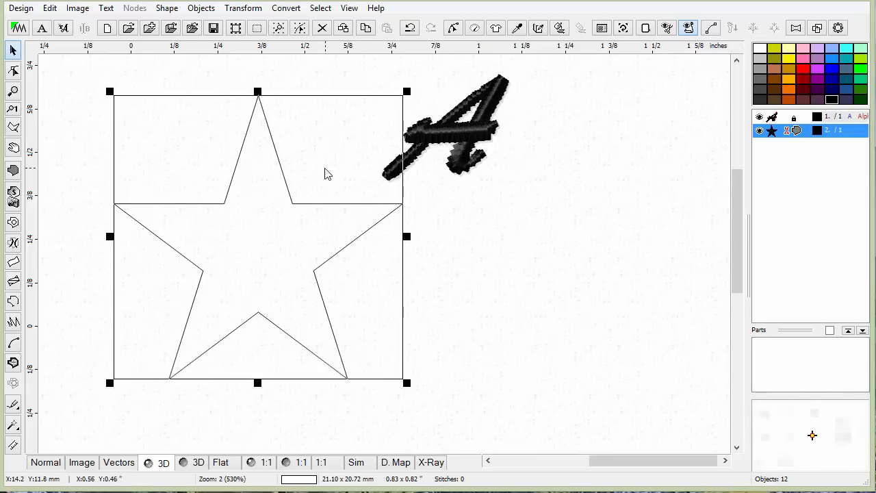
Generate stitches for the enlarged star and change its thread color to magenta.
{"action": "left_click", "coordinate": [540, 30]}
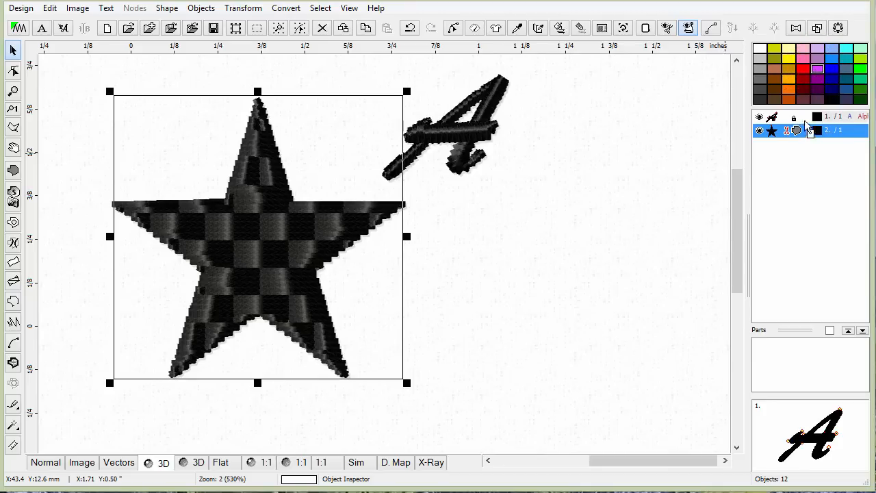
{"action": "left_click", "coordinate": [602, 229]}
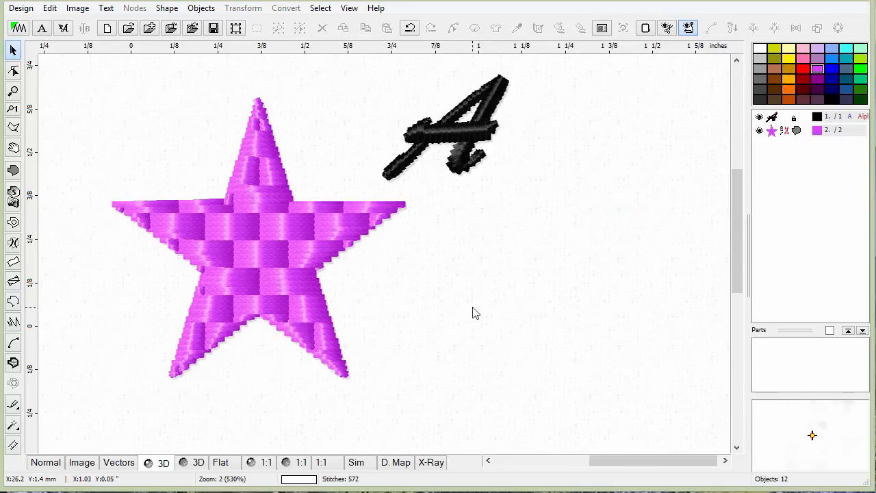
Select the star and, in the Transformation window, apply a 40° rotation to a duplicate.
{"action": "left_click", "coordinate": [287, 221]}
{"action": "left_click", "coordinate": [415, 275]}
{"action": "left_click", "coordinate": [292, 254]}
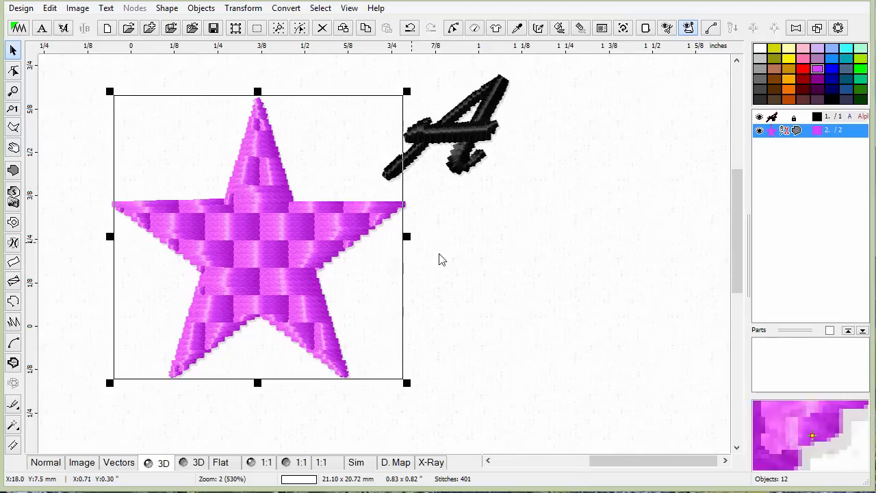
{"action": "left_click", "coordinate": [199, 9]}
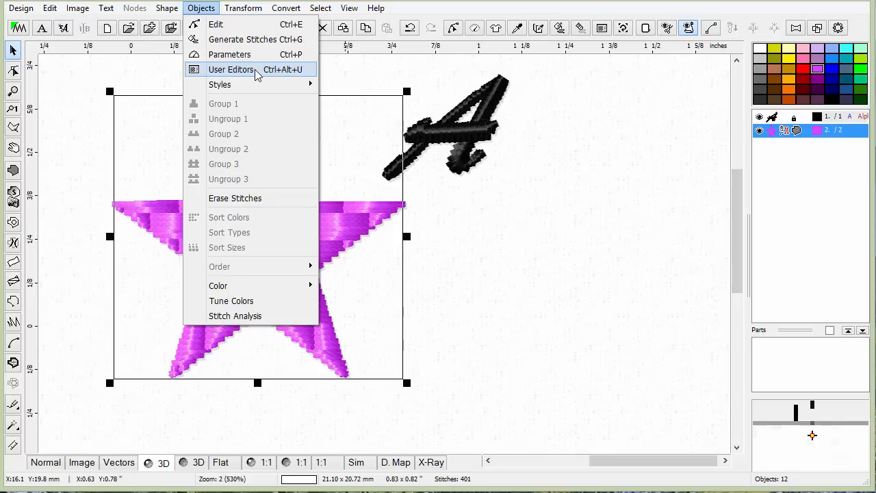
{"action": "mouse_move", "coordinate": [251, 89]}
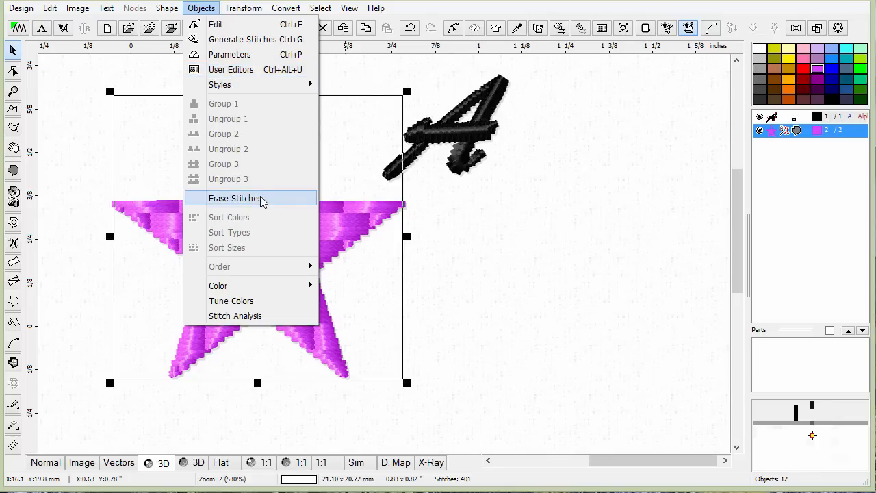
{"action": "mouse_move", "coordinate": [266, 290]}
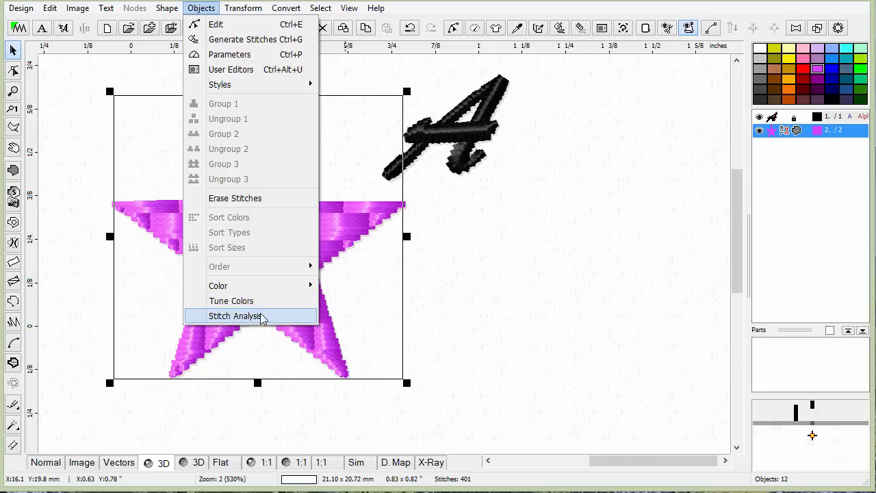
{"action": "mouse_move", "coordinate": [248, 10]}
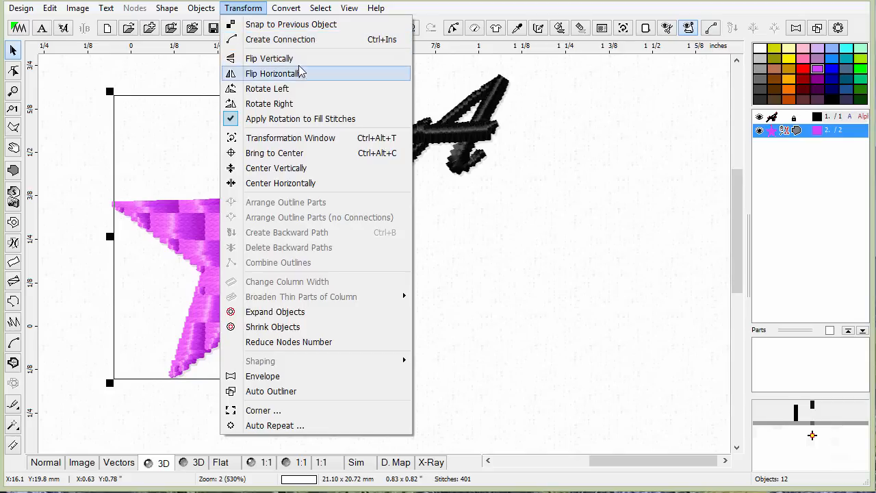
{"action": "left_click", "coordinate": [319, 140]}
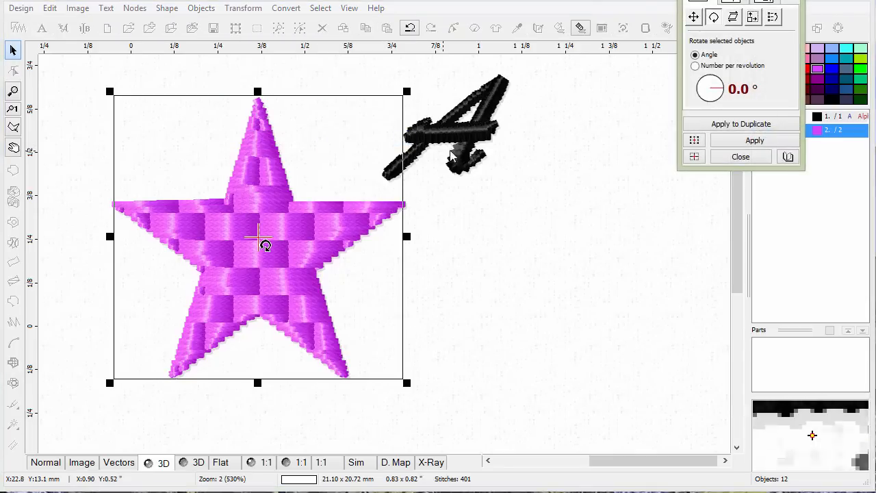
{"action": "left_click_drag", "start_coordinate": [721, 2], "coordinate": [628, 81]}
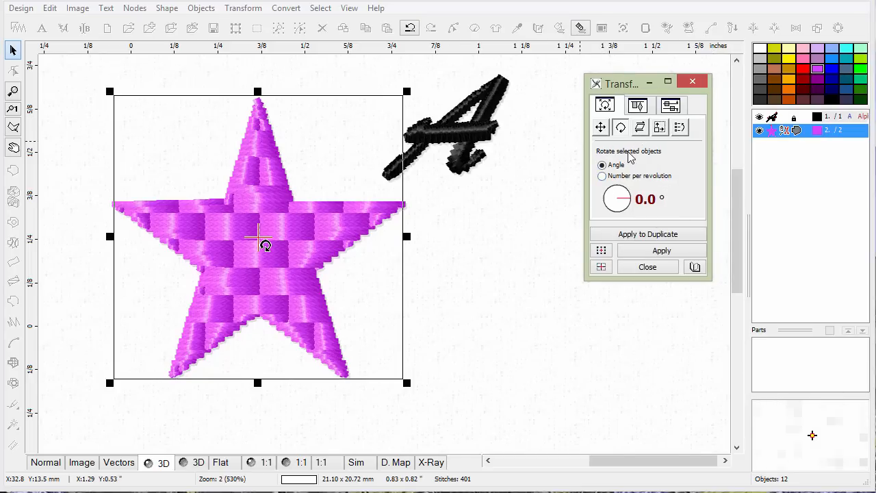
{"action": "left_click_drag", "start_coordinate": [628, 197], "coordinate": [626, 190]}
{"action": "left_click", "coordinate": [647, 234]}
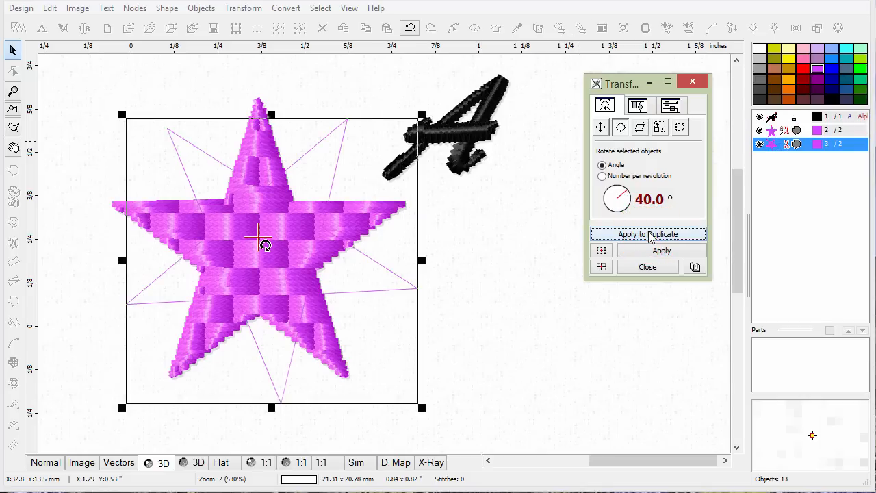
Browse the Transformation window's skew, resize, order, move, align and spacing pages.
{"action": "left_click", "coordinate": [640, 129]}
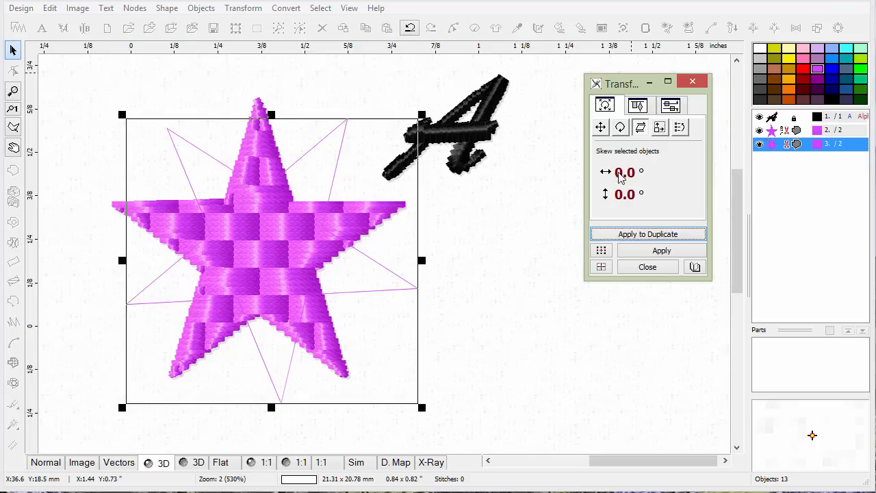
{"action": "left_click", "coordinate": [659, 128]}
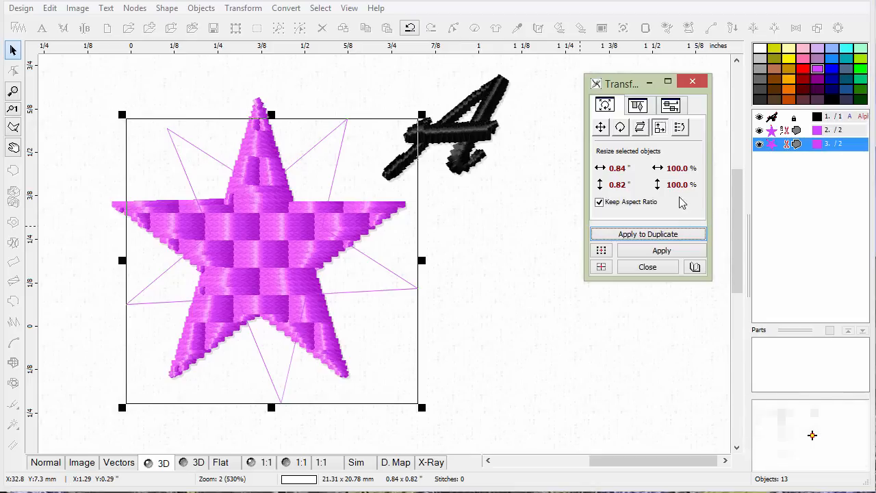
{"action": "left_click", "coordinate": [679, 128]}
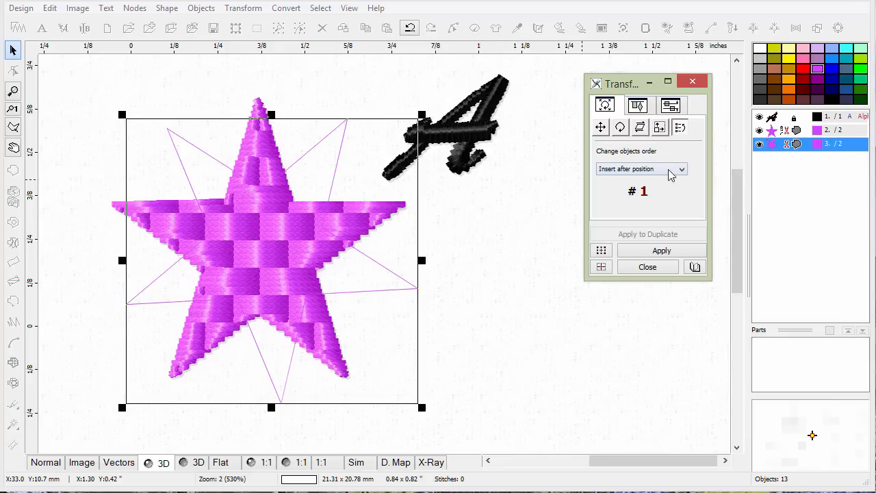
{"action": "left_click", "coordinate": [600, 127]}
{"action": "left_click", "coordinate": [637, 105]}
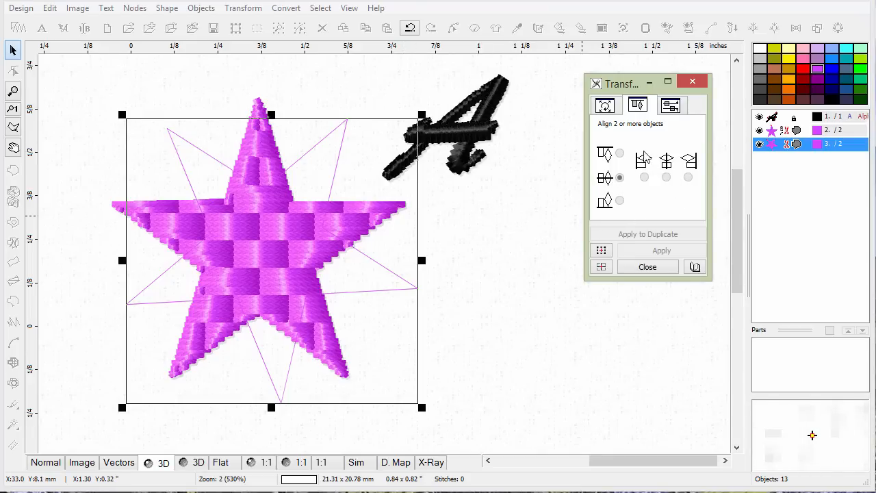
{"action": "left_click", "coordinate": [679, 110]}
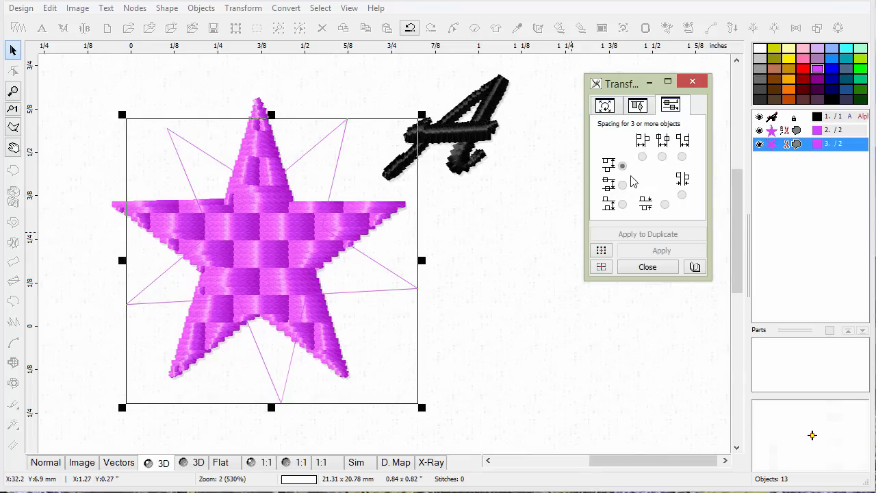
{"action": "left_click", "coordinate": [649, 267]}
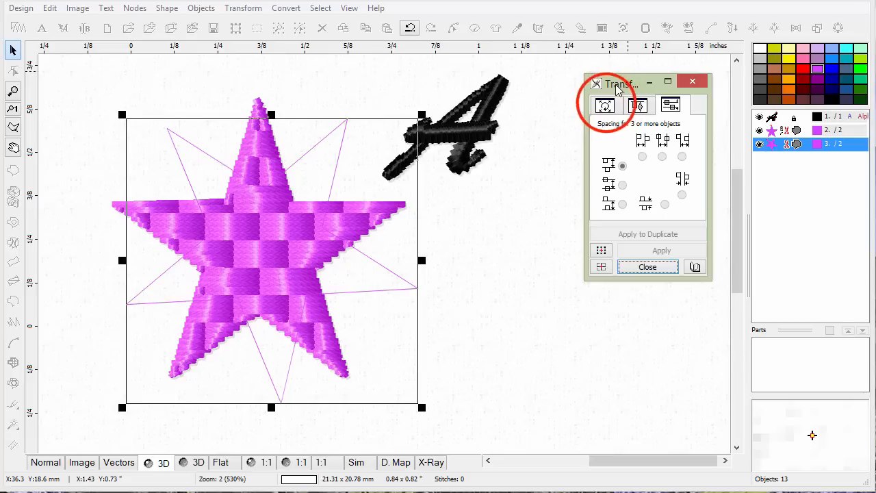
{"action": "left_click", "coordinate": [605, 105]}
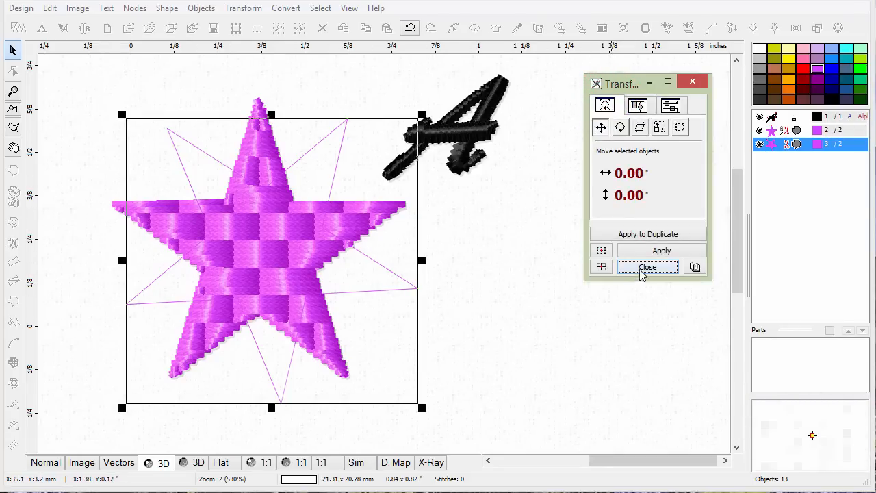
Duplicate the rotated star again, close the window, and move the copy right below the A.
{"action": "left_click", "coordinate": [655, 251]}
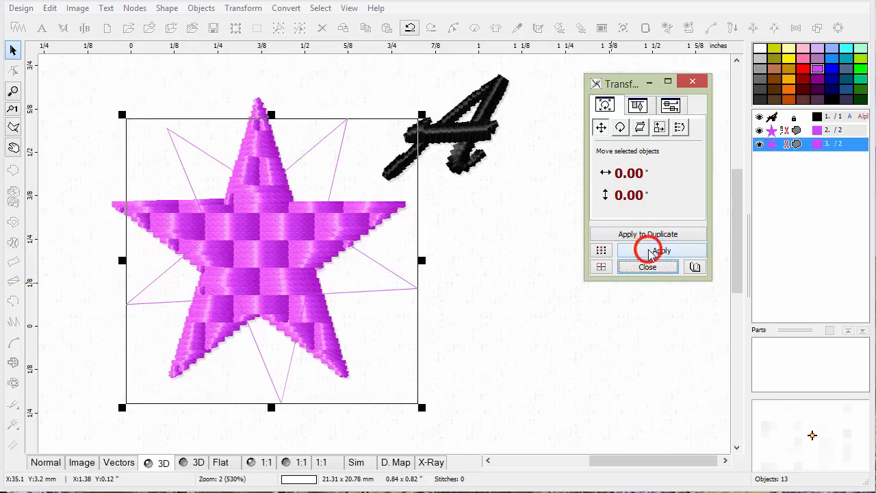
{"action": "left_click", "coordinate": [654, 233]}
{"action": "left_click", "coordinate": [650, 251]}
{"action": "left_click", "coordinate": [642, 267]}
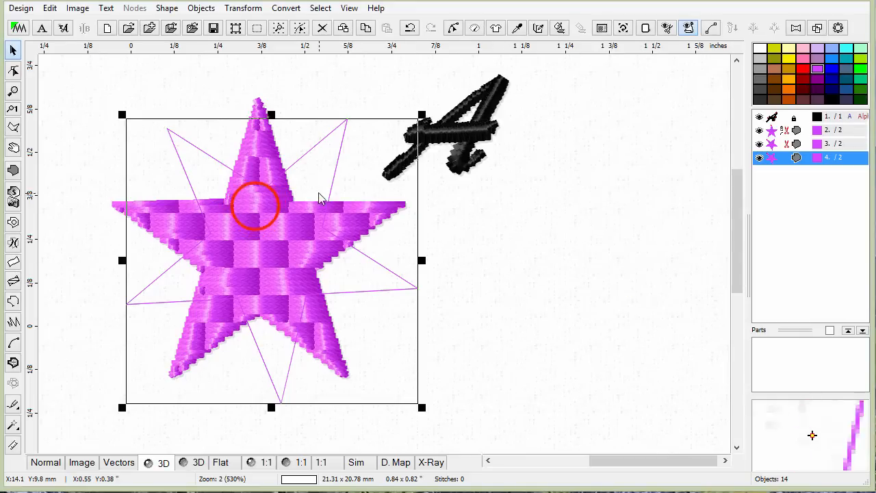
{"action": "left_click", "coordinate": [255, 207]}
{"action": "left_click", "coordinate": [275, 210]}
{"action": "left_click_drag", "start_coordinate": [275, 214], "coordinate": [527, 278]}
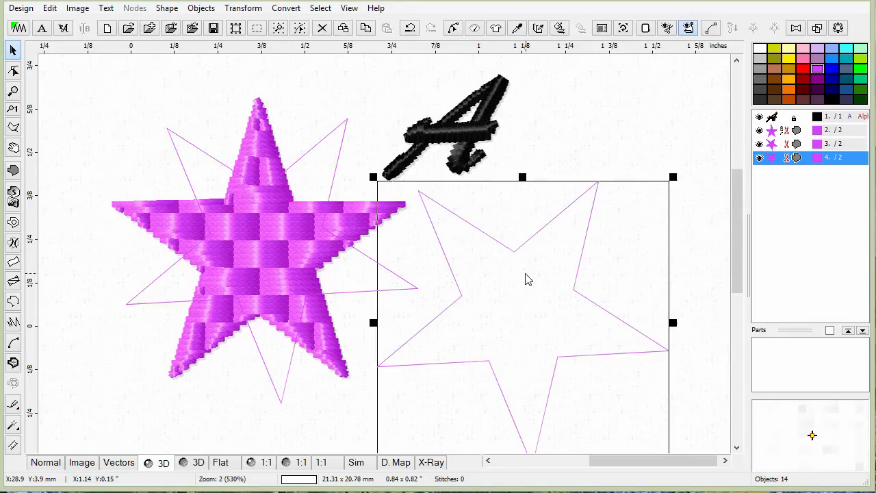
Generate stitches for the moved star copy and shift it up toward the A.
{"action": "left_click", "coordinate": [558, 28]}
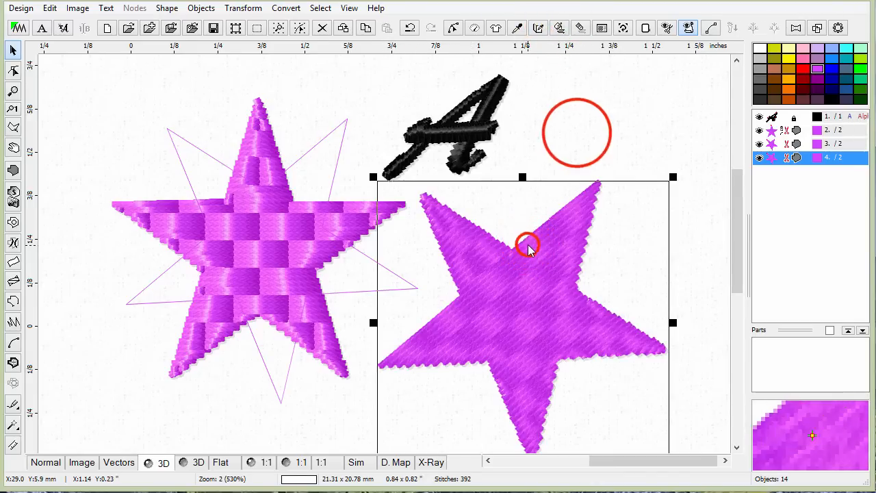
{"action": "left_click", "coordinate": [543, 277]}
{"action": "left_click_drag", "start_coordinate": [541, 268], "coordinate": [564, 221]}
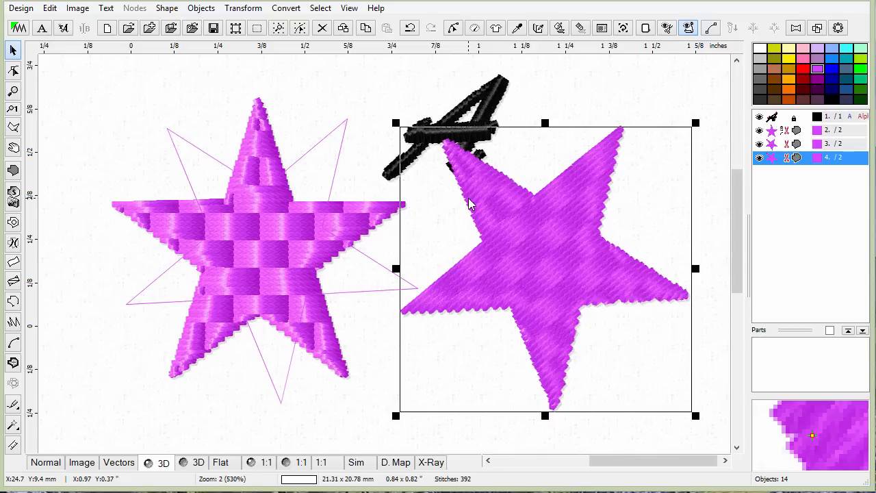
Reorder the stitched star copy so it comes before the A letter in the object list.
{"action": "left_click", "coordinate": [779, 156]}
{"action": "left_click", "coordinate": [778, 155]}
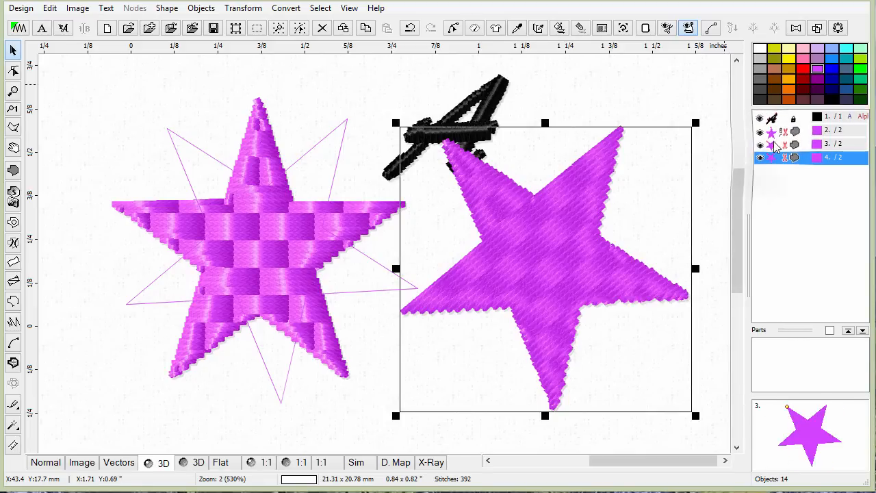
{"action": "right_click", "coordinate": [773, 116]}
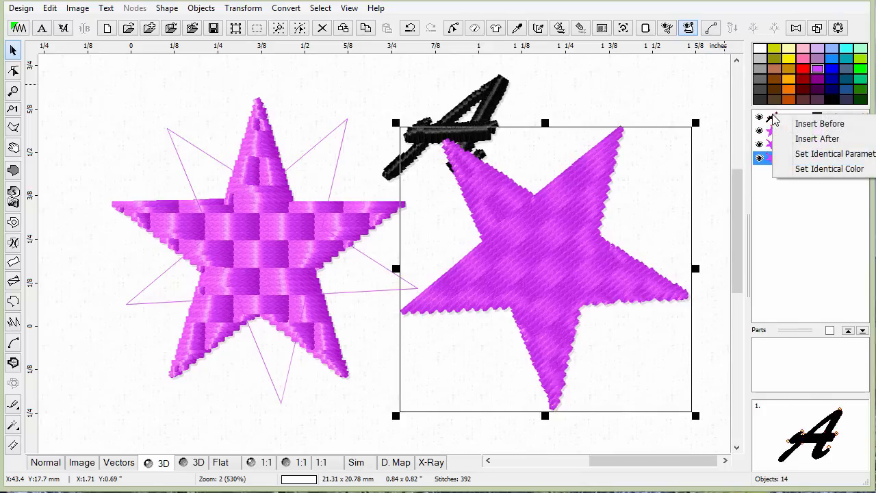
{"action": "left_click", "coordinate": [785, 126]}
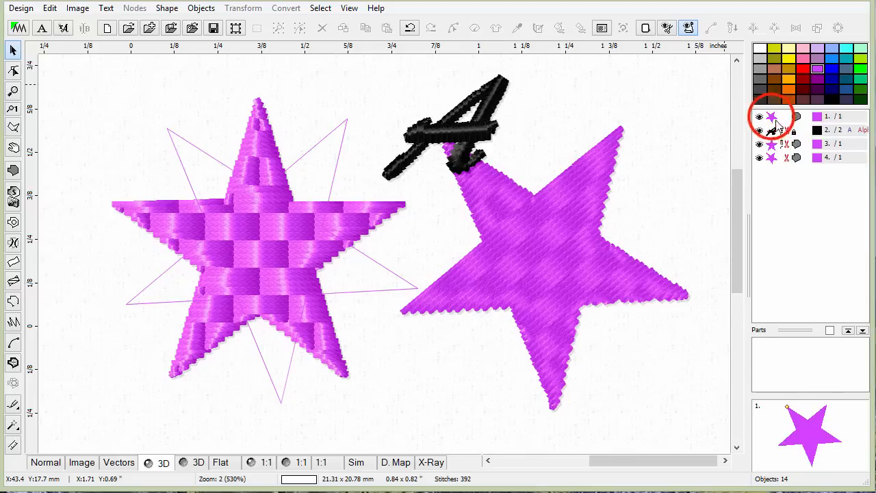
Select the rotated outline star in the object list and set its color to red.
{"action": "left_click", "coordinate": [774, 118]}
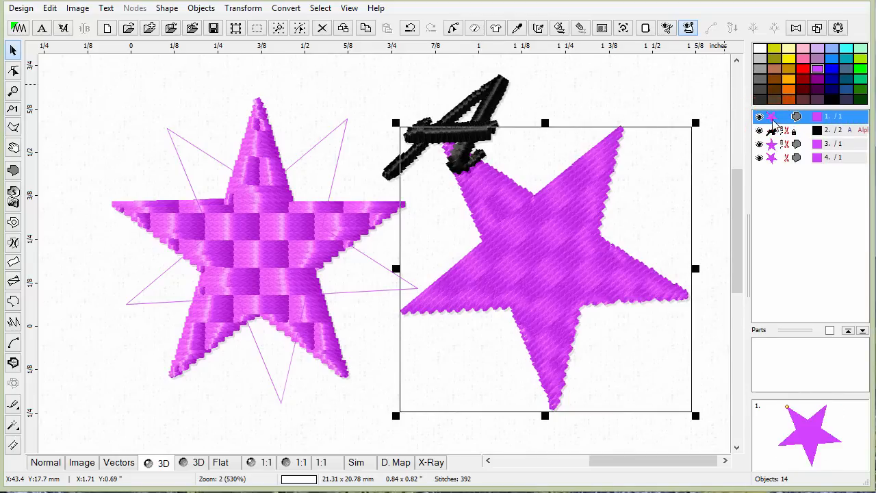
{"action": "left_click", "coordinate": [772, 131]}
{"action": "left_click", "coordinate": [771, 143]}
{"action": "left_click", "coordinate": [772, 160]}
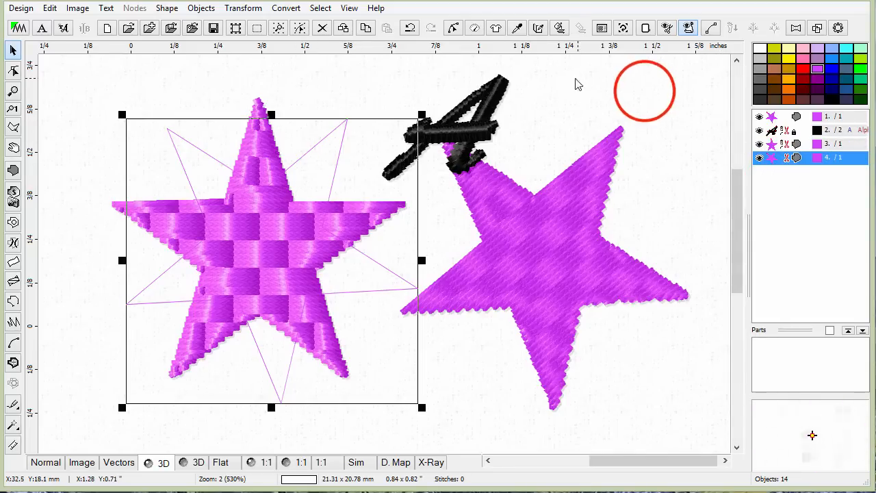
{"action": "left_click", "coordinate": [646, 88]}
{"action": "left_click", "coordinate": [772, 158]}
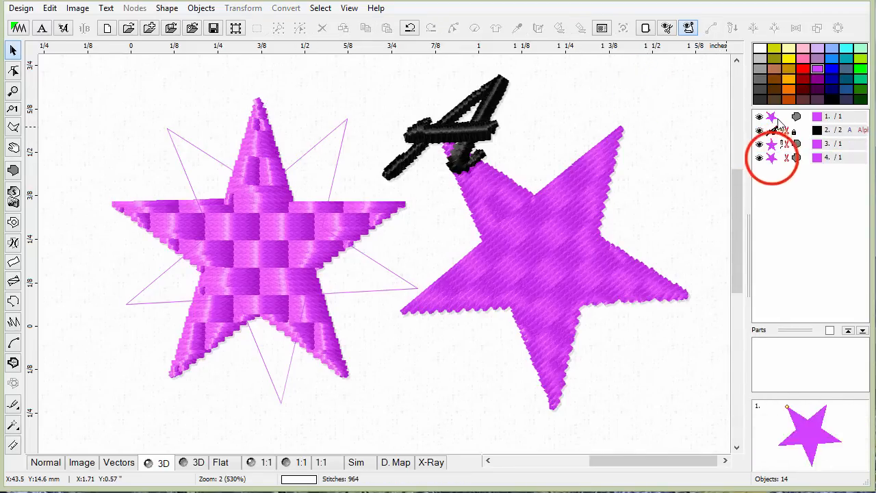
{"action": "left_click", "coordinate": [802, 69]}
Inspect the objects by selecting each one in the object list in turn.
{"action": "left_click", "coordinate": [639, 133]}
{"action": "left_click", "coordinate": [778, 117]}
{"action": "left_click", "coordinate": [780, 130]}
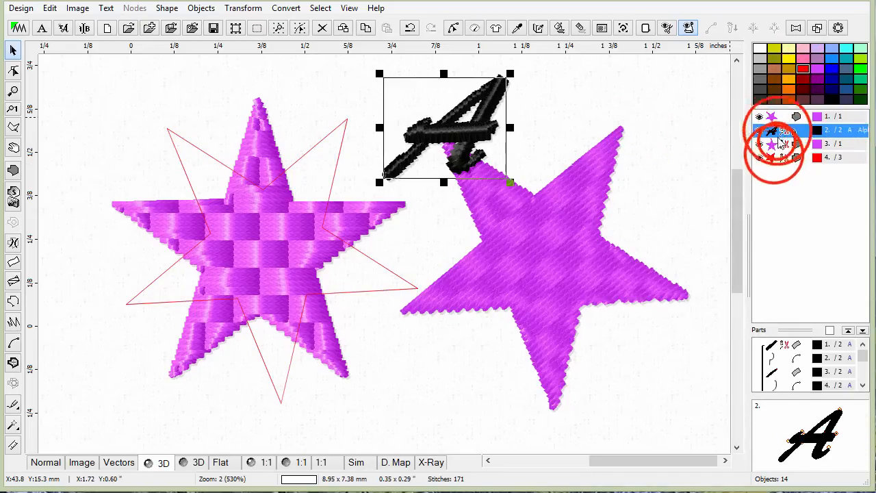
{"action": "left_click", "coordinate": [776, 157]}
{"action": "left_click", "coordinate": [640, 162]}
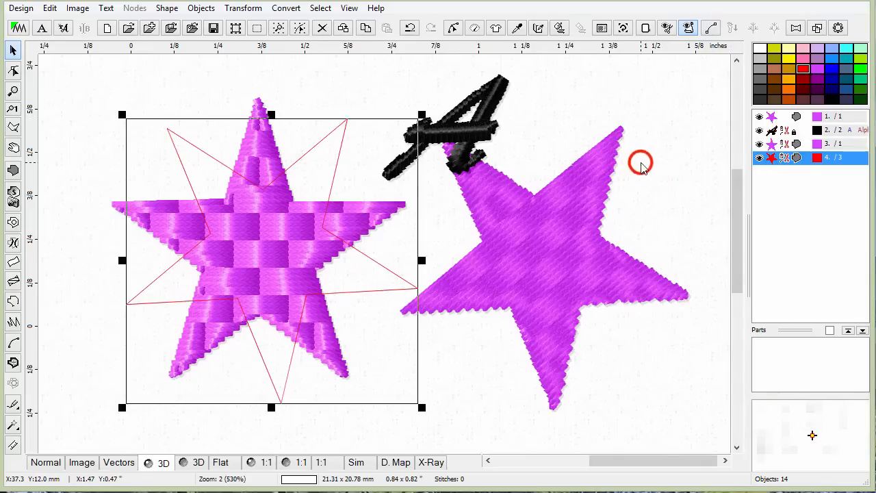
{"action": "left_click", "coordinate": [618, 164]}
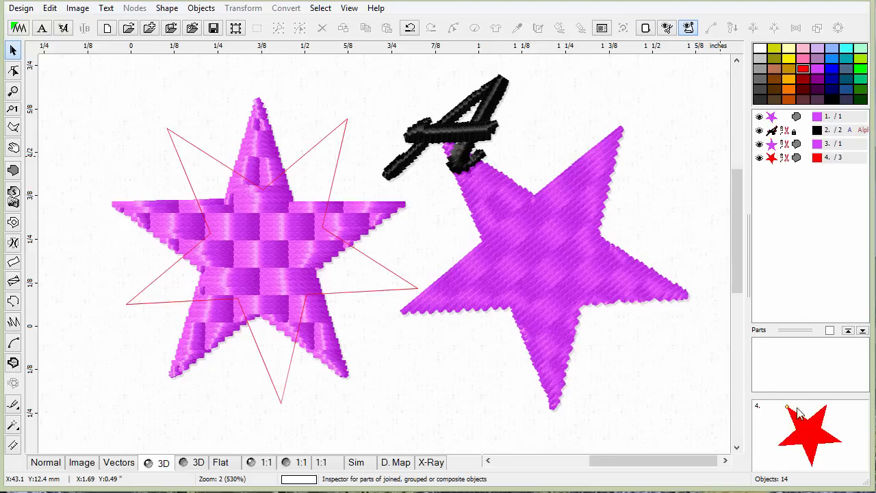
{"action": "left_click", "coordinate": [779, 158]}
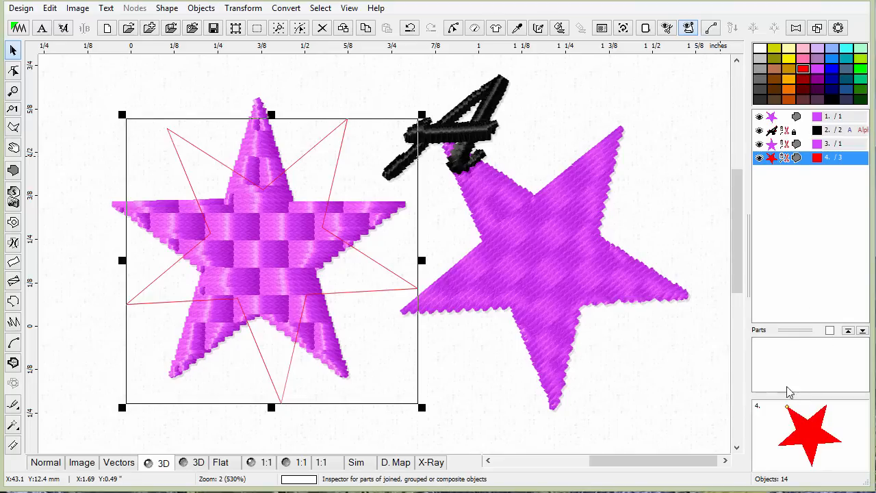
{"action": "left_click", "coordinate": [778, 148]}
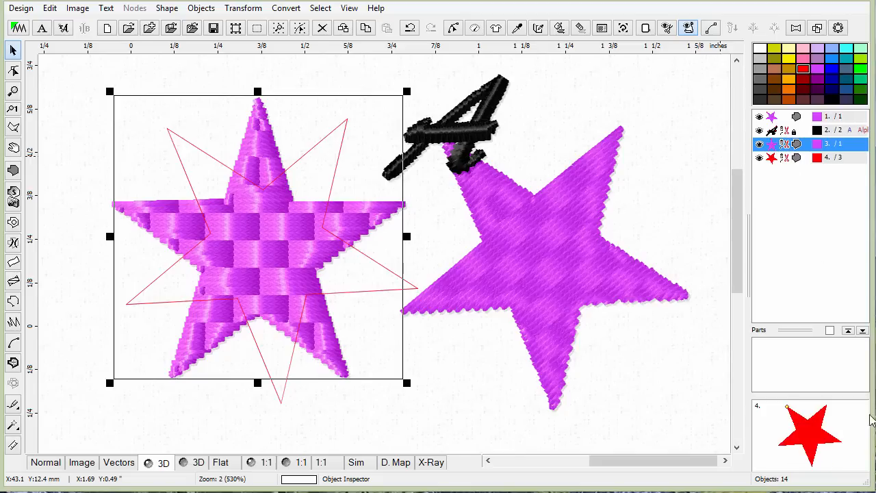
Select the script A letter and inspect its component parts one by one in the parts inspector.
{"action": "left_click", "coordinate": [797, 352]}
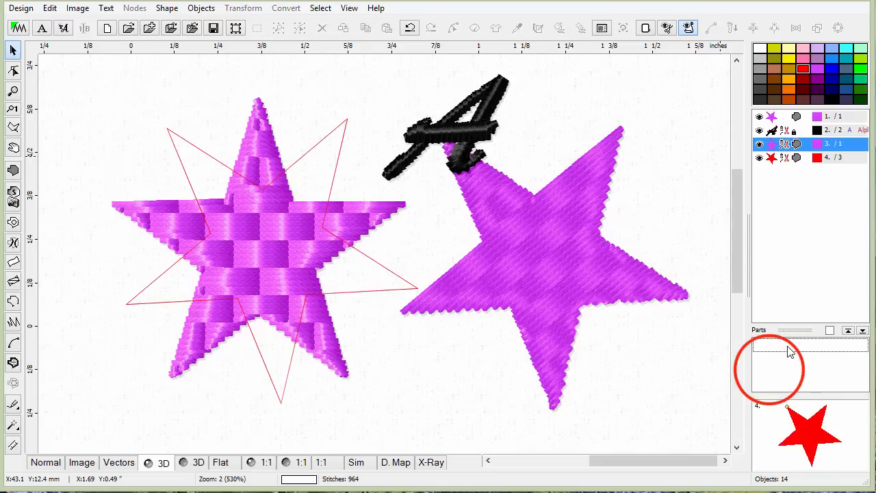
{"action": "left_click", "coordinate": [778, 180]}
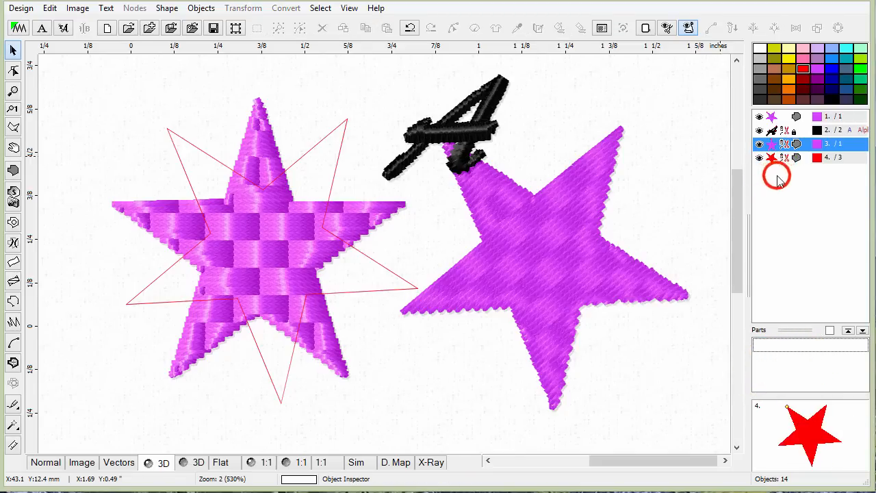
{"action": "left_click", "coordinate": [469, 122]}
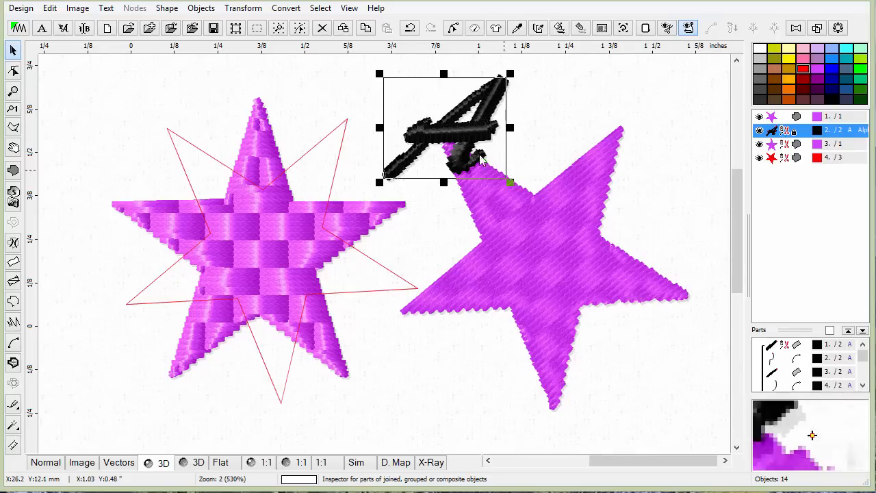
{"action": "left_click", "coordinate": [774, 348]}
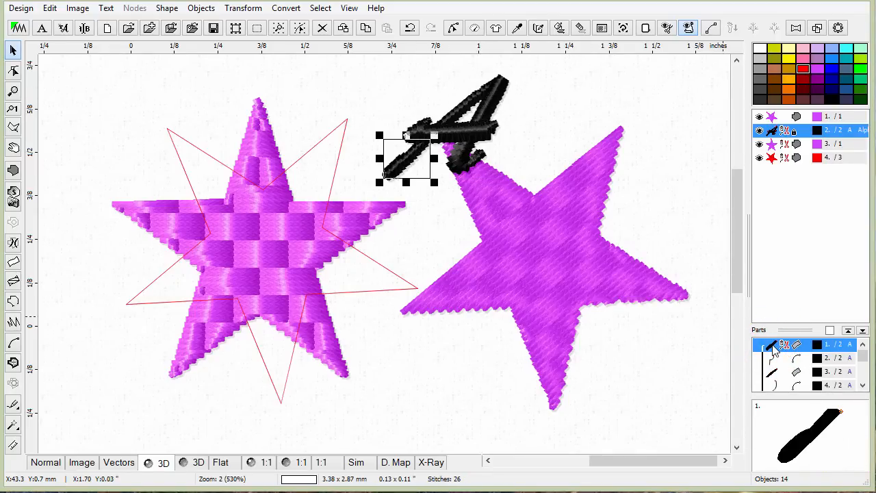
{"action": "left_click", "coordinate": [773, 359]}
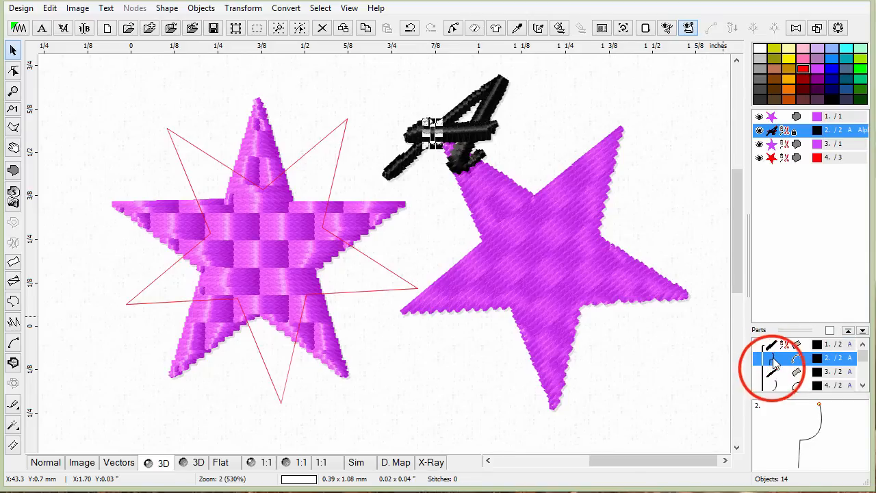
{"action": "left_click", "coordinate": [773, 372]}
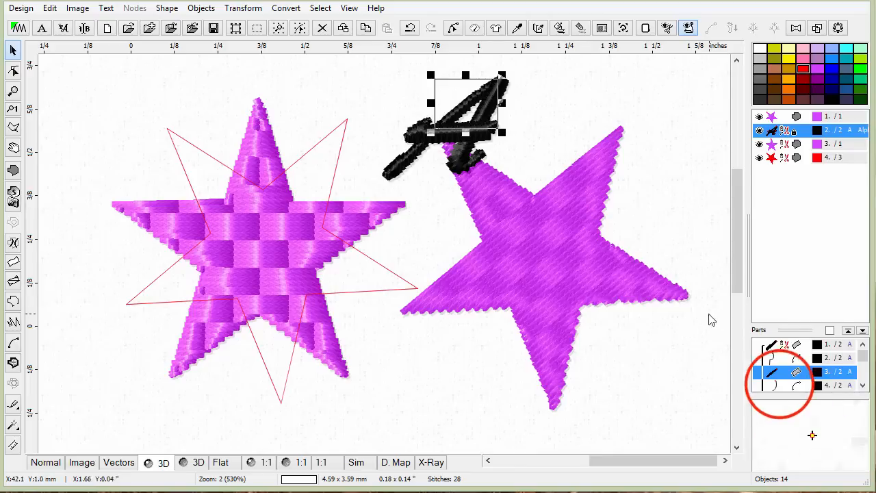
{"action": "left_click", "coordinate": [777, 384]}
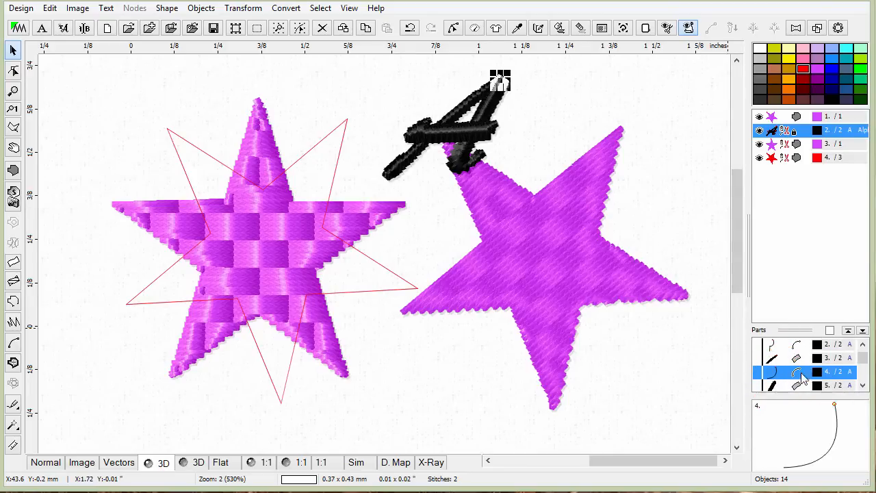
{"action": "left_click", "coordinate": [862, 385]}
{"action": "left_click", "coordinate": [862, 385]}
{"action": "left_click", "coordinate": [862, 385]}
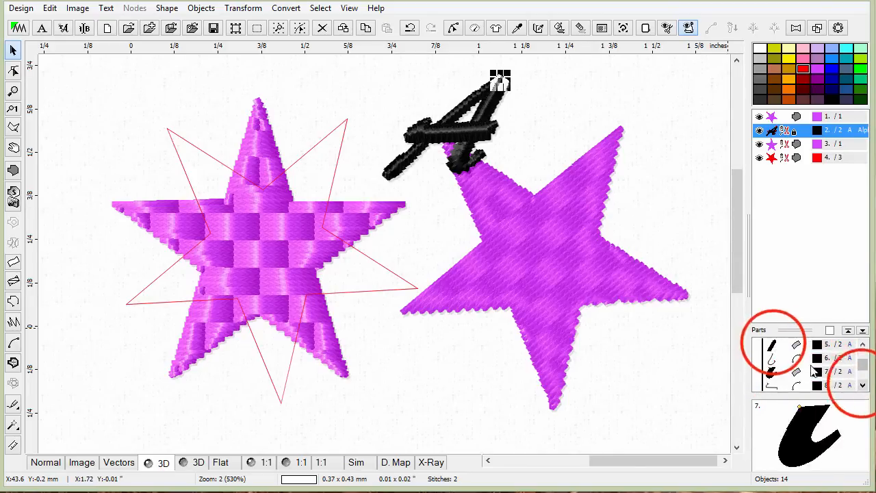
{"action": "left_click", "coordinate": [780, 345]}
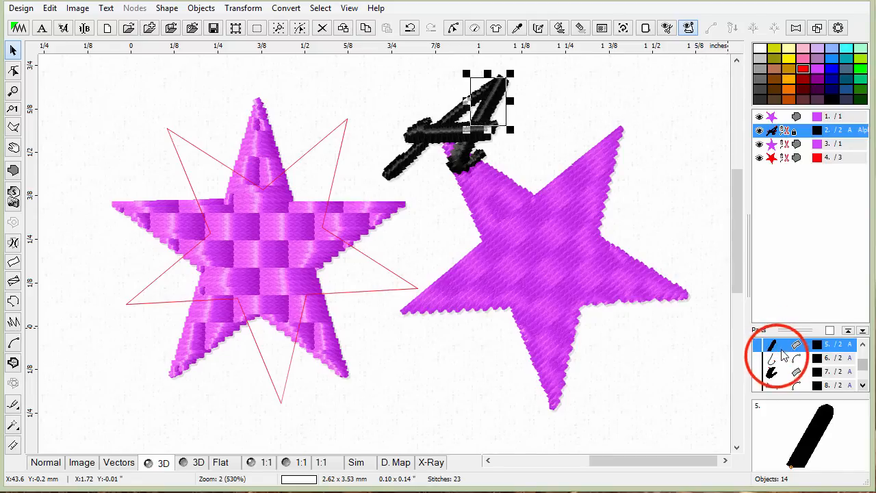
{"action": "left_click", "coordinate": [780, 359]}
{"action": "left_click", "coordinate": [780, 373]}
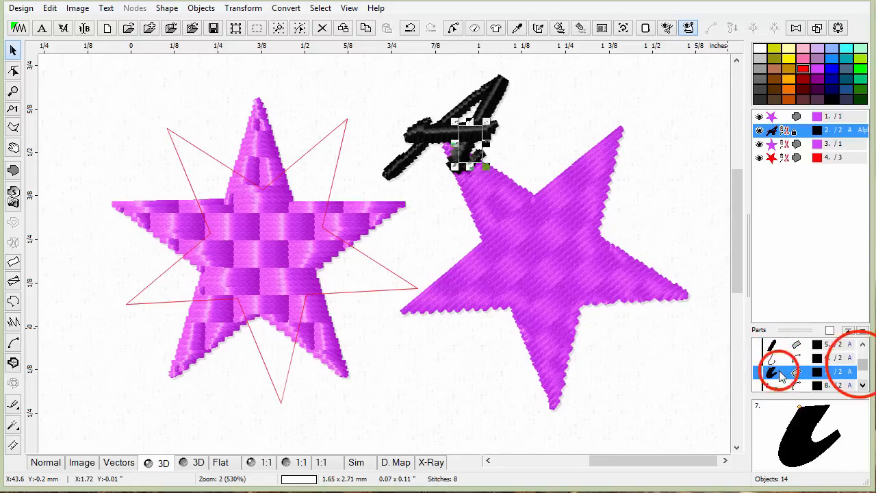
{"action": "left_click_drag", "start_coordinate": [861, 365], "coordinate": [862, 375]}
{"action": "left_click", "coordinate": [770, 358]}
{"action": "left_click_drag", "start_coordinate": [864, 373], "coordinate": [863, 349]}
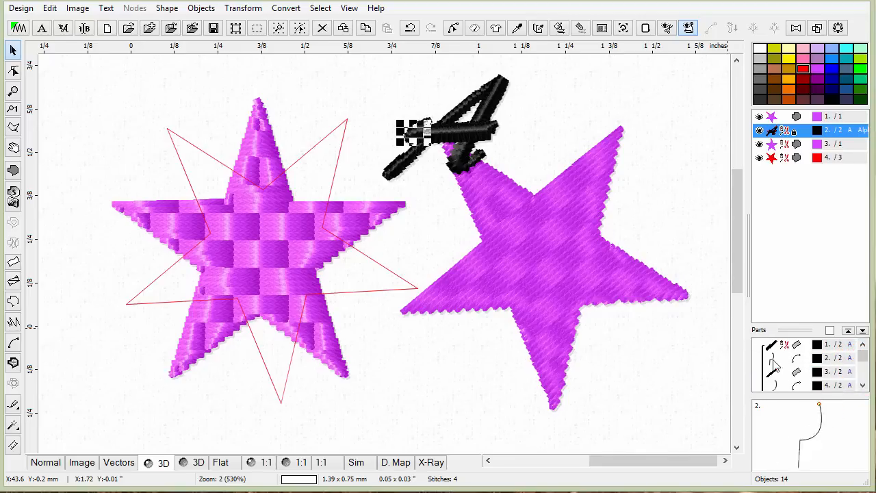
Deselect everything, then reselect the A letter's first parts in the parts inspector to examine them again.
{"action": "left_click", "coordinate": [579, 118]}
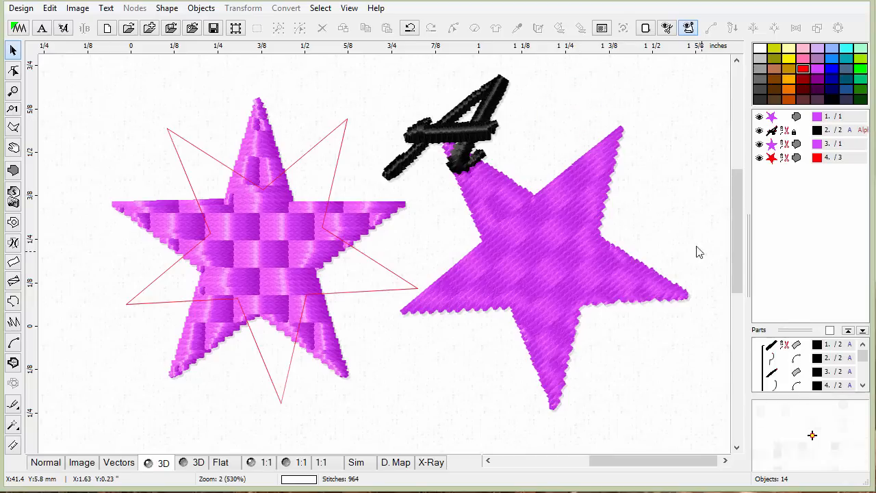
{"action": "left_click", "coordinate": [769, 344]}
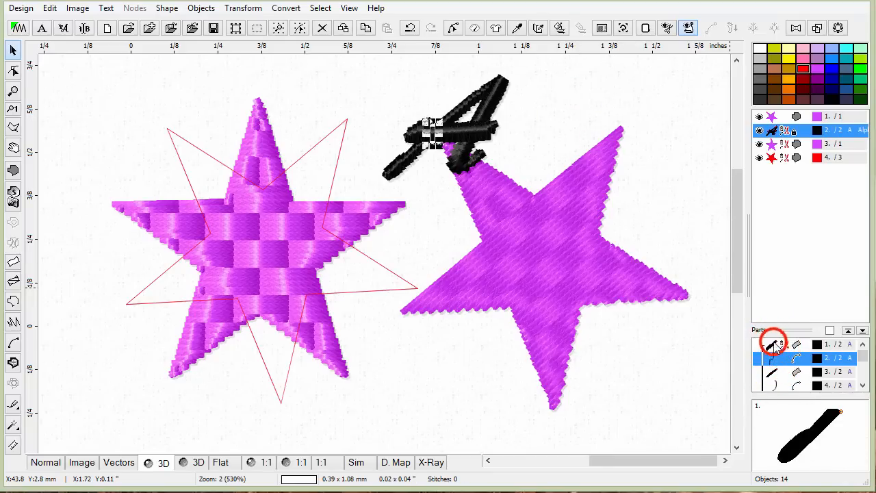
{"action": "left_click", "coordinate": [778, 385]}
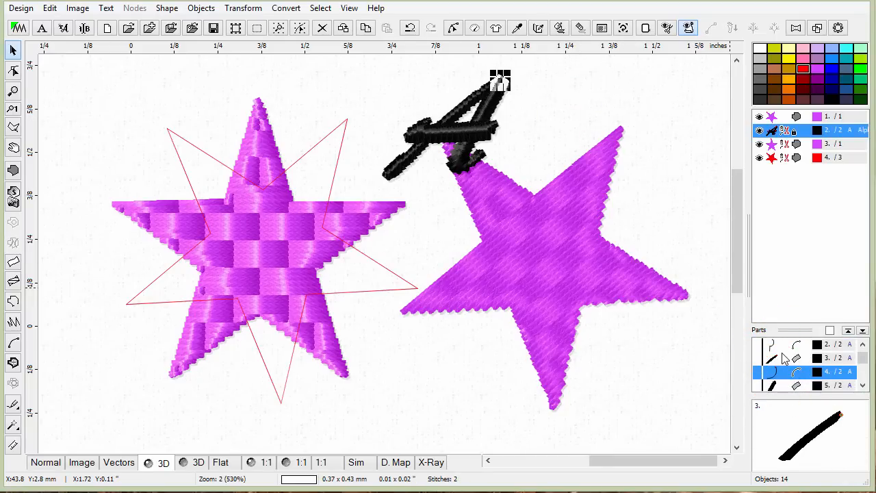